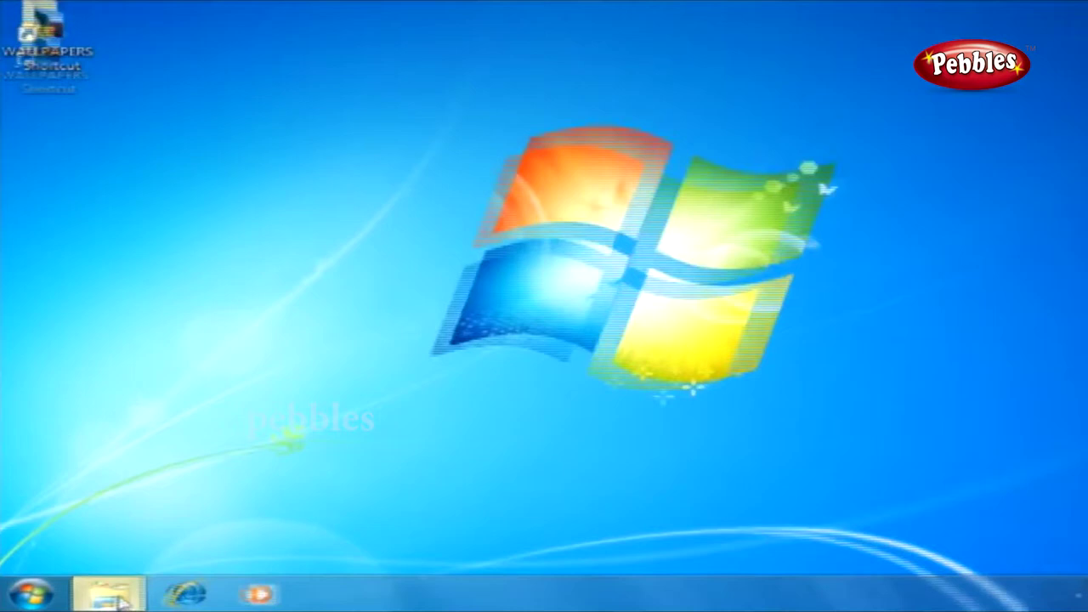
Open the Computer window from the Windows desktop
left_click(183, 595)
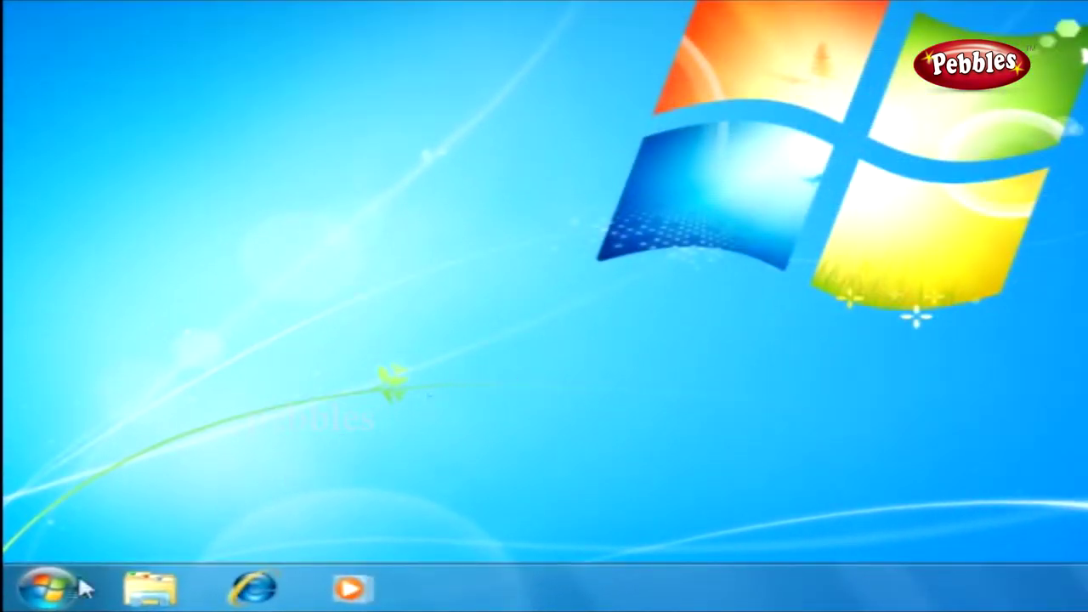
left_click(83, 585)
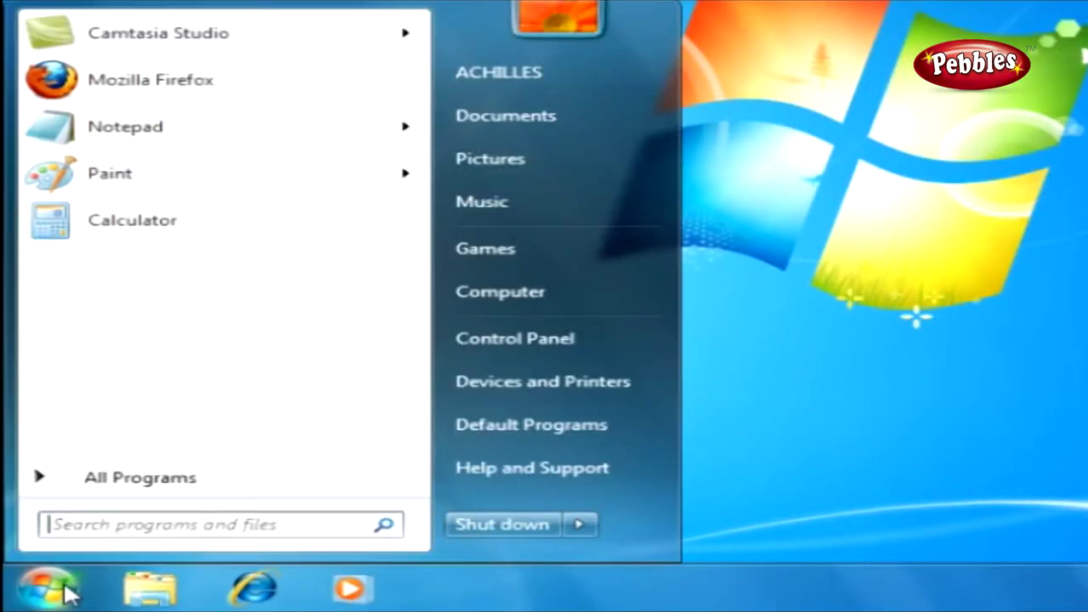
left_click(533, 298)
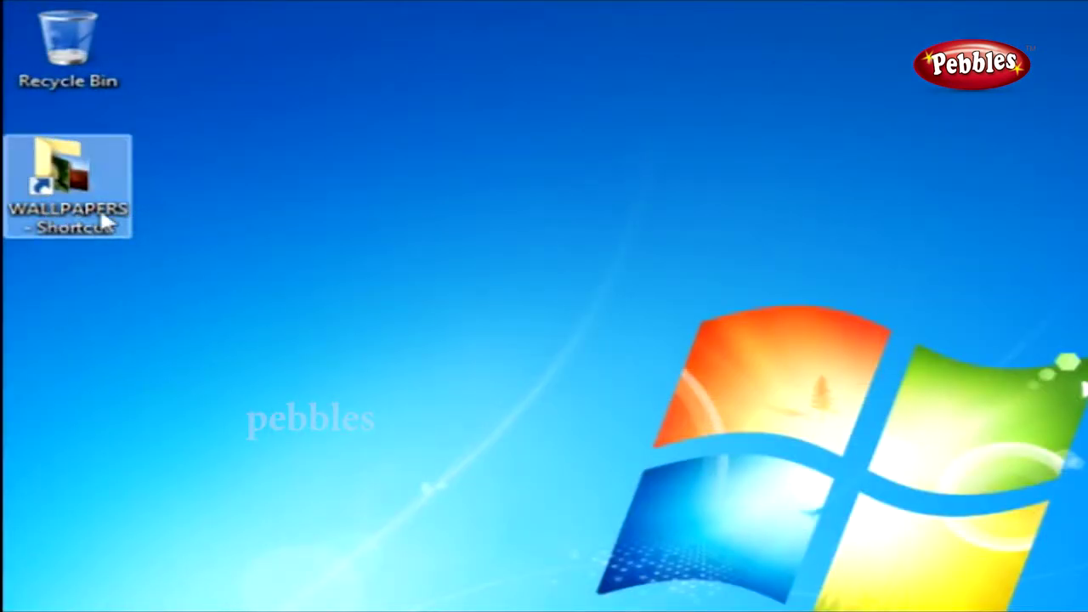
Open the WALLPAPERS folder through its desktop shortcut and reposition the folder window
double_click(82, 200)
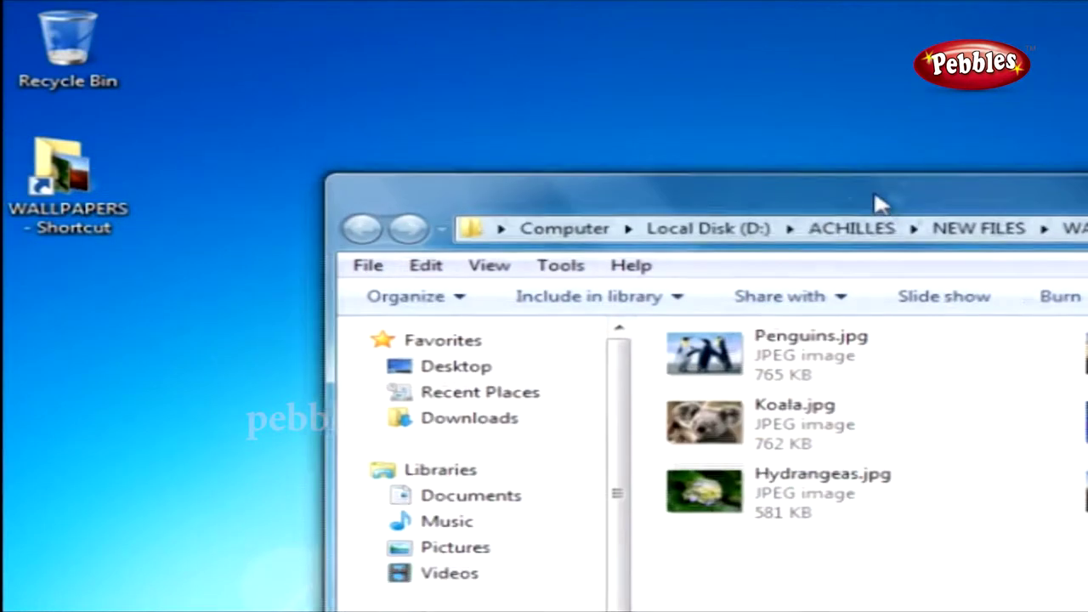
left_click_drag(892, 201, 842, 151)
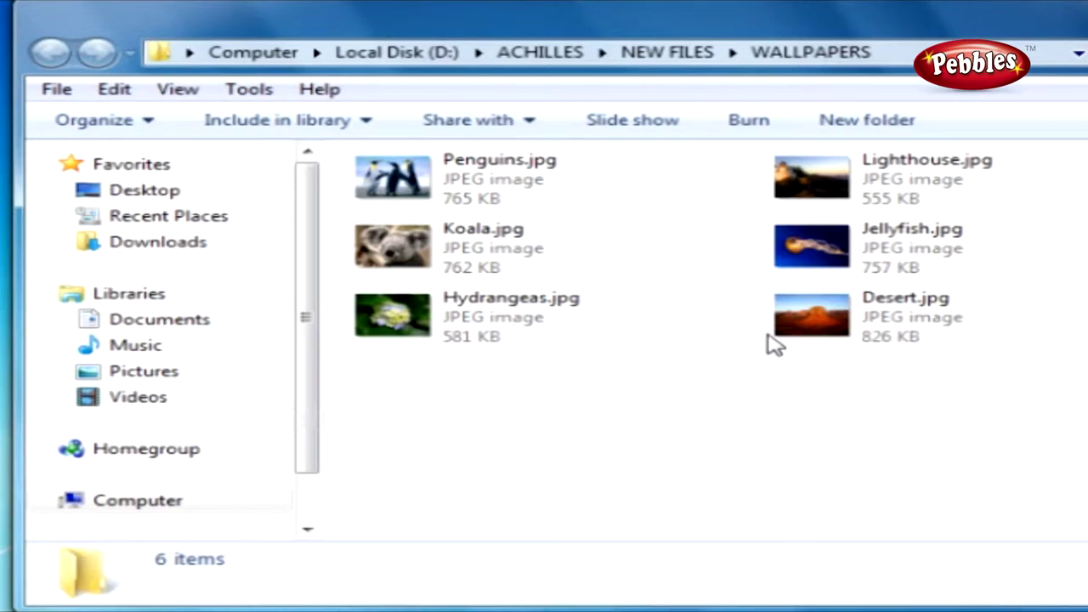
Create a folder named FLOWER inside WALLPAPERS and move Hydrangeas.jpg into it
left_click(556, 320)
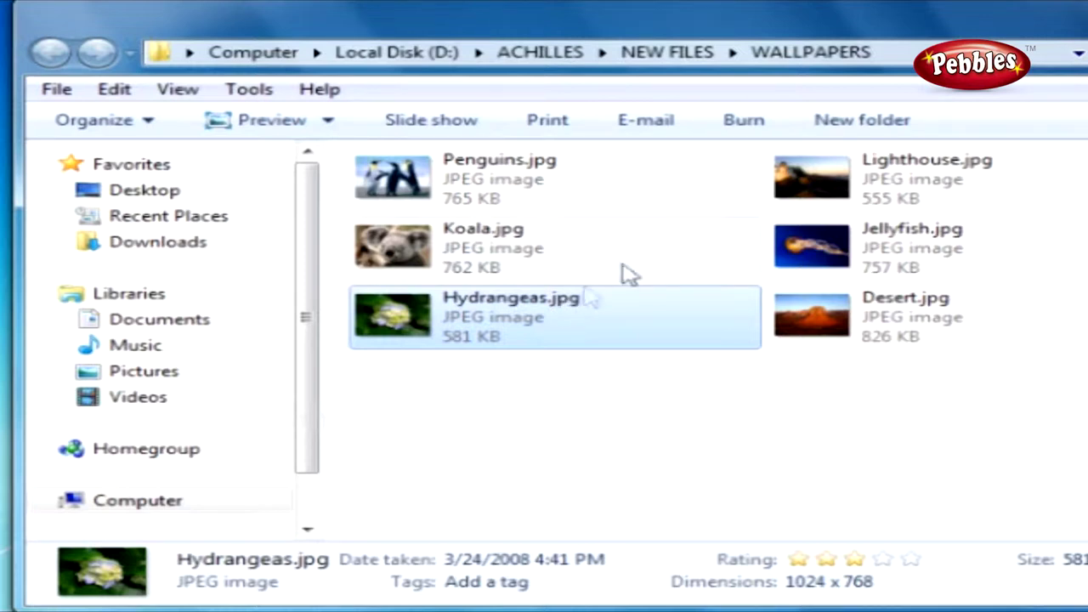
left_click(833, 127)
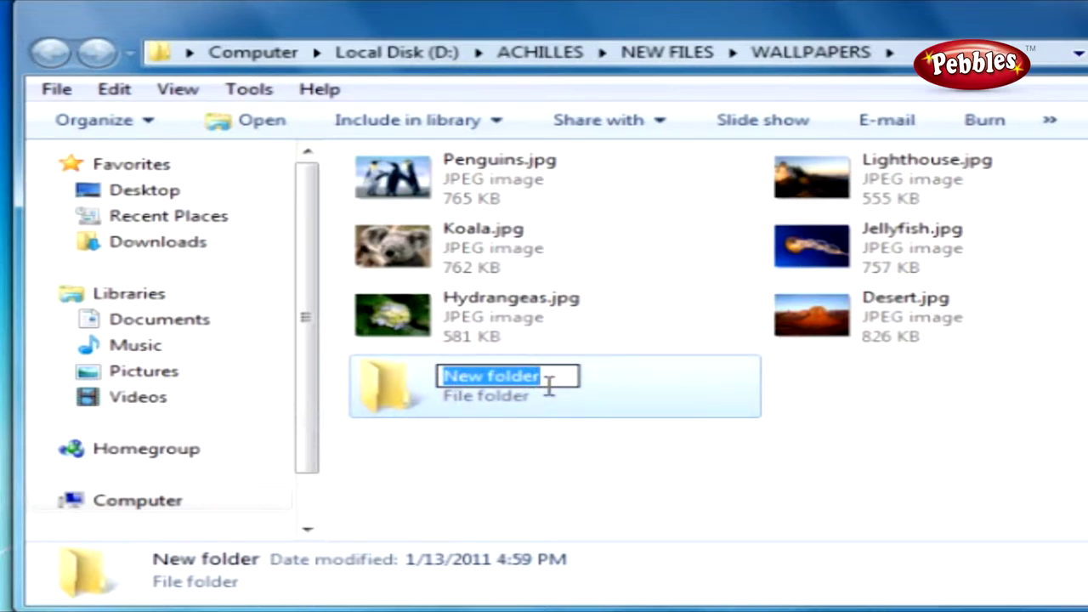
type("FLOWER")
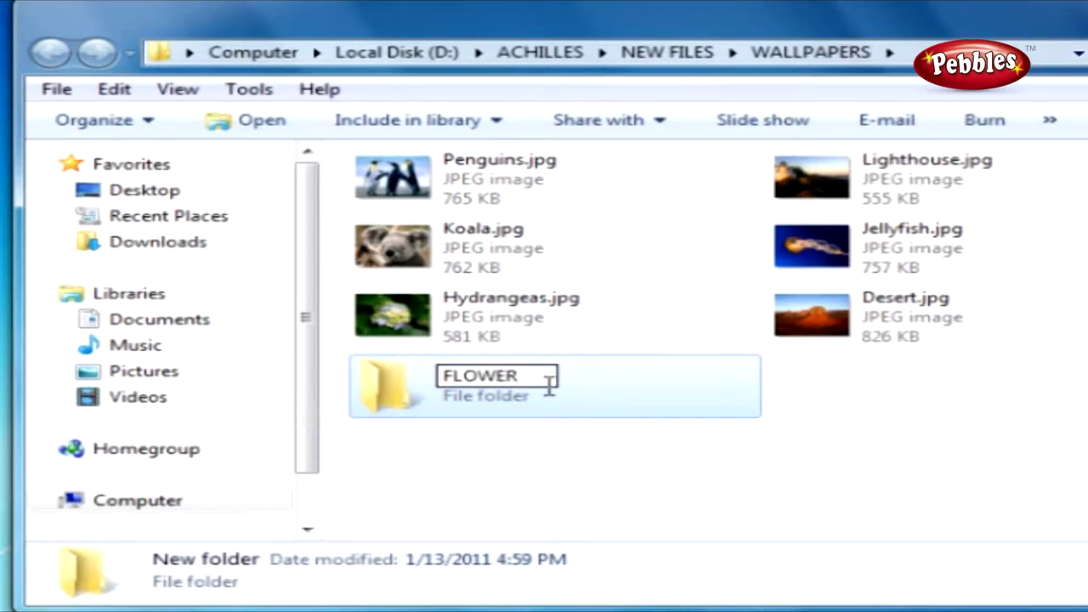
left_click_drag(484, 315, 486, 397)
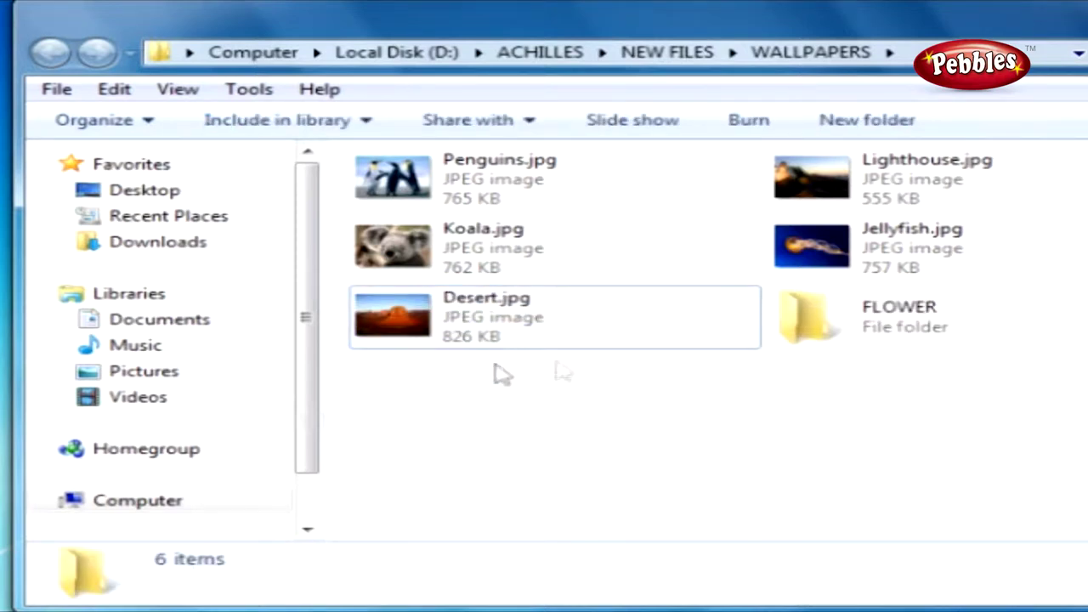
Open the FLOWER folder inside WALLPAPERS to view its contents
left_click(863, 332)
double_click(863, 331)
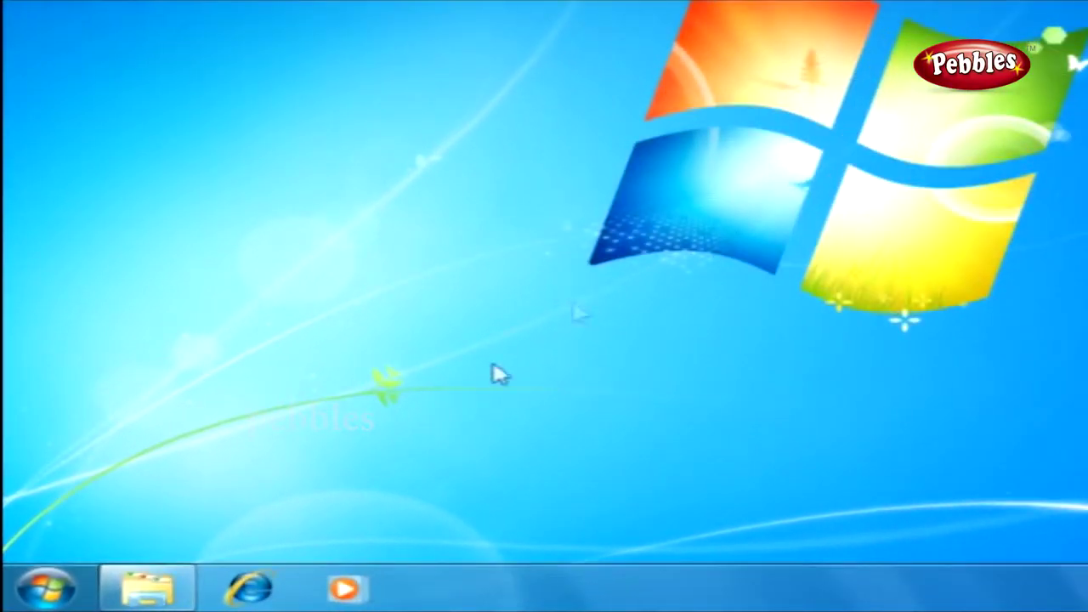
left_click(170, 586)
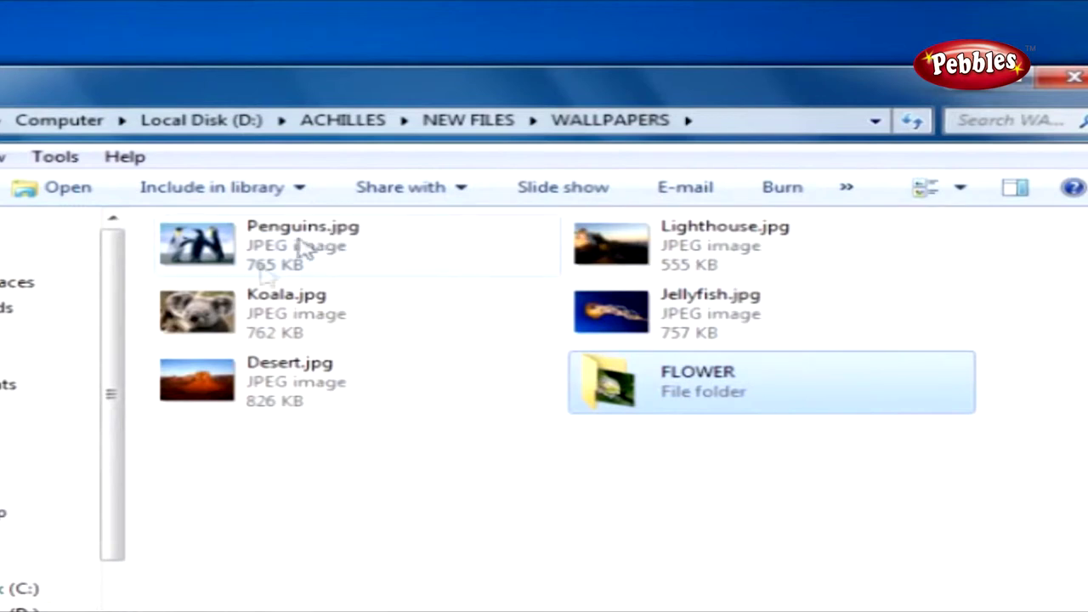
double_click(705, 398)
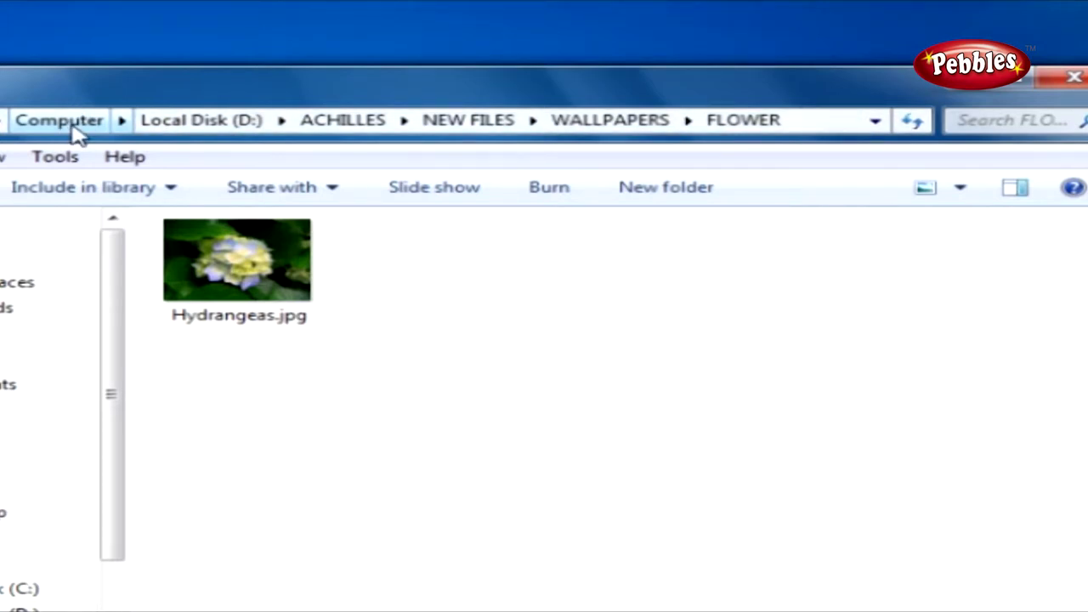
Go up to the NEW FILES folder and list the subfolders at the different levels of its path
left_click(479, 121)
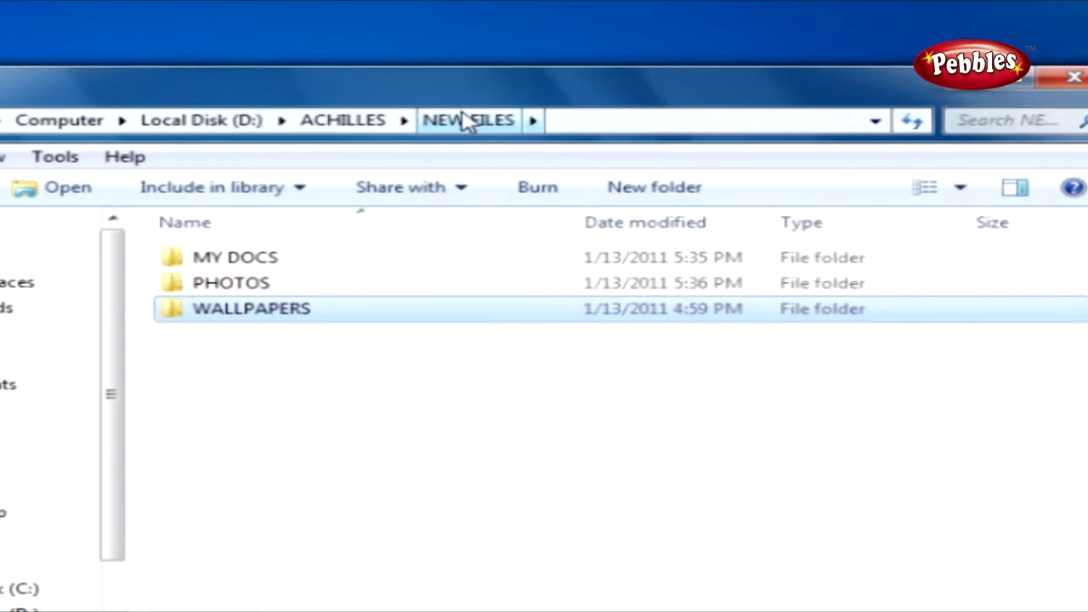
left_click(533, 121)
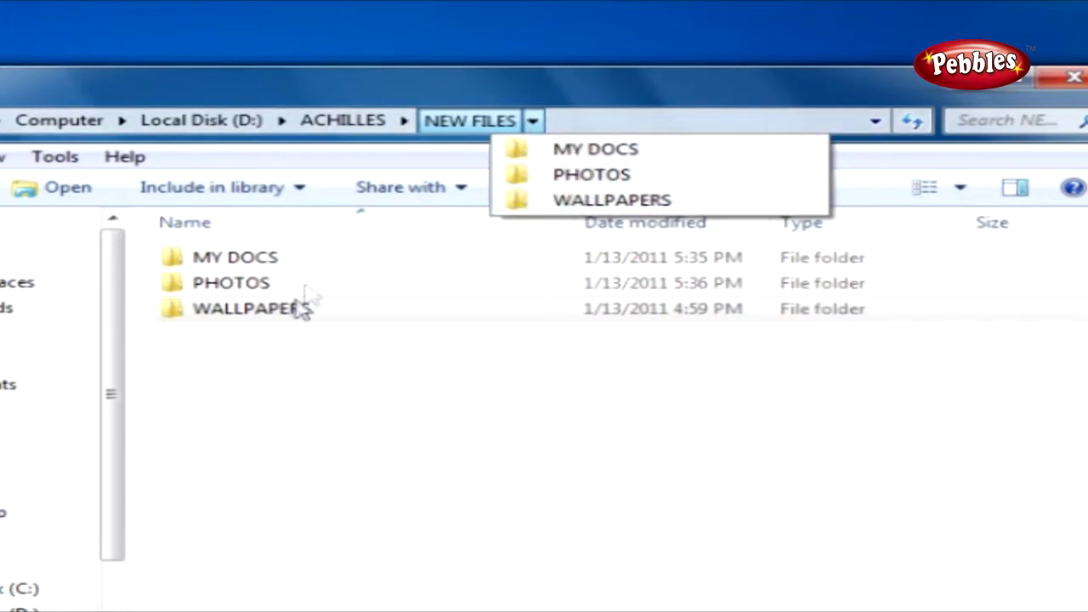
left_click(403, 122)
left_click(280, 124)
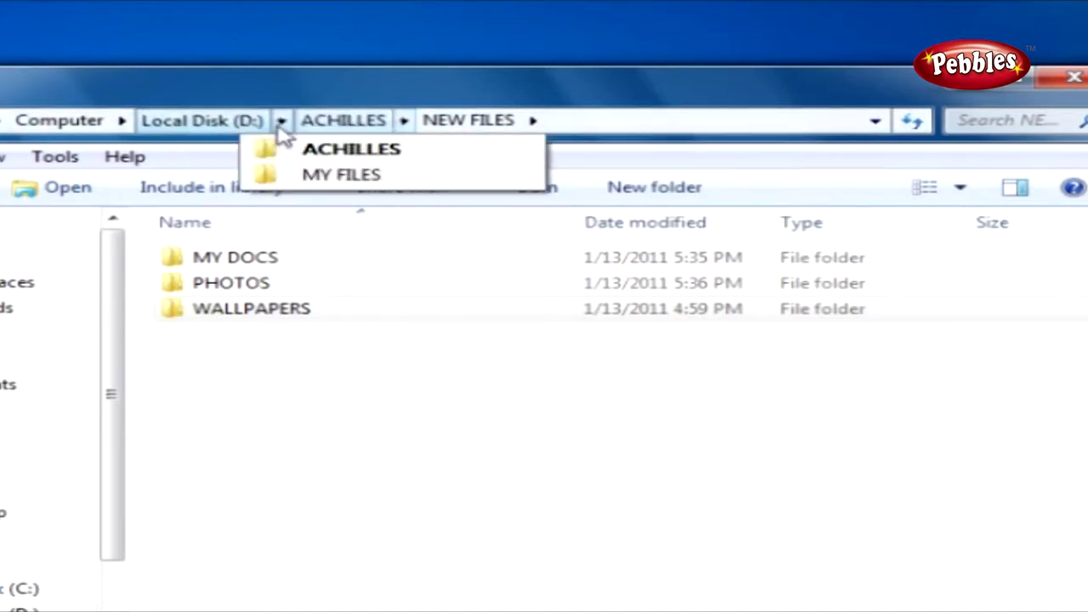
left_click(532, 120)
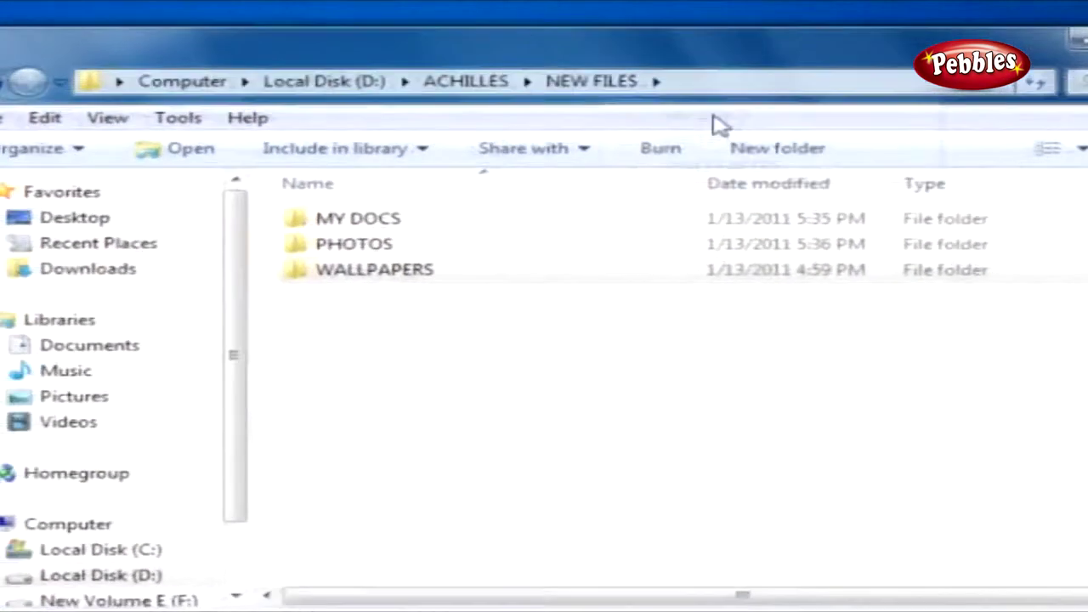
left_click(522, 225)
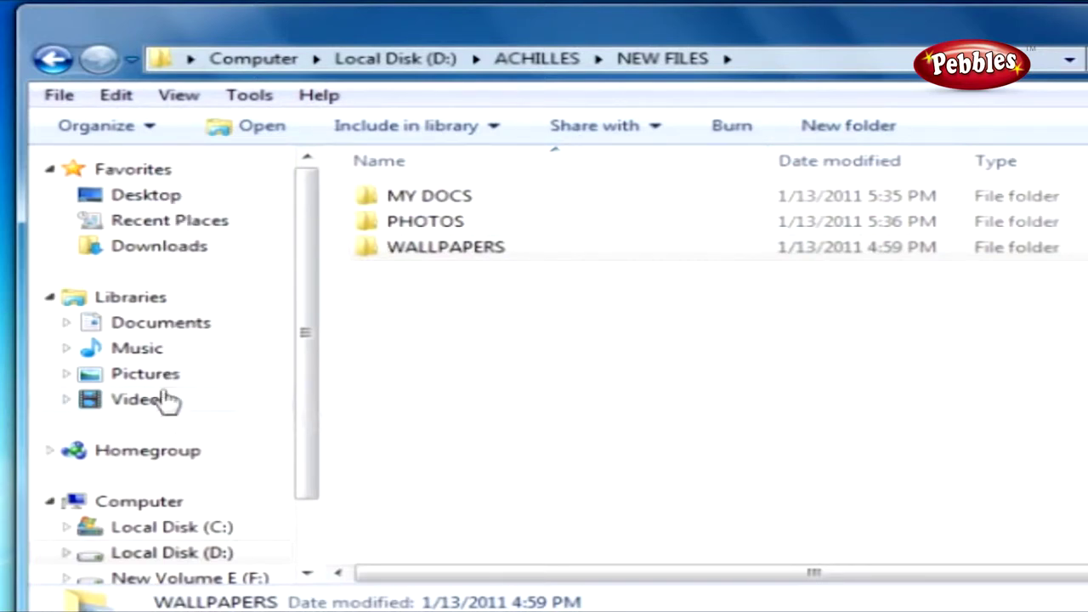
Examine the folder window's layout options, including the Navigation pane setting
left_click(150, 129)
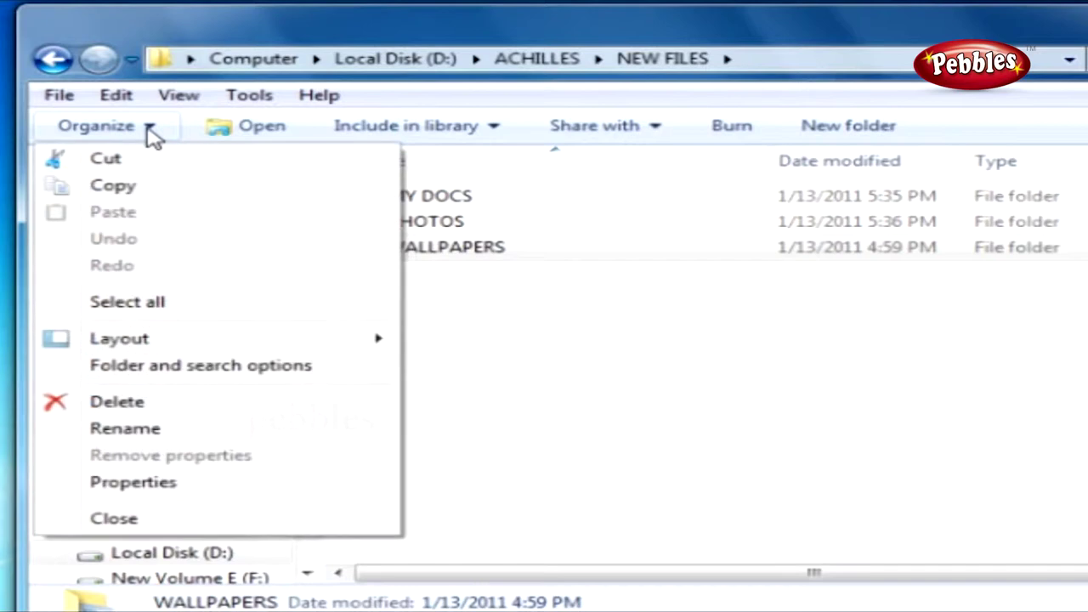
mouse_move(182, 344)
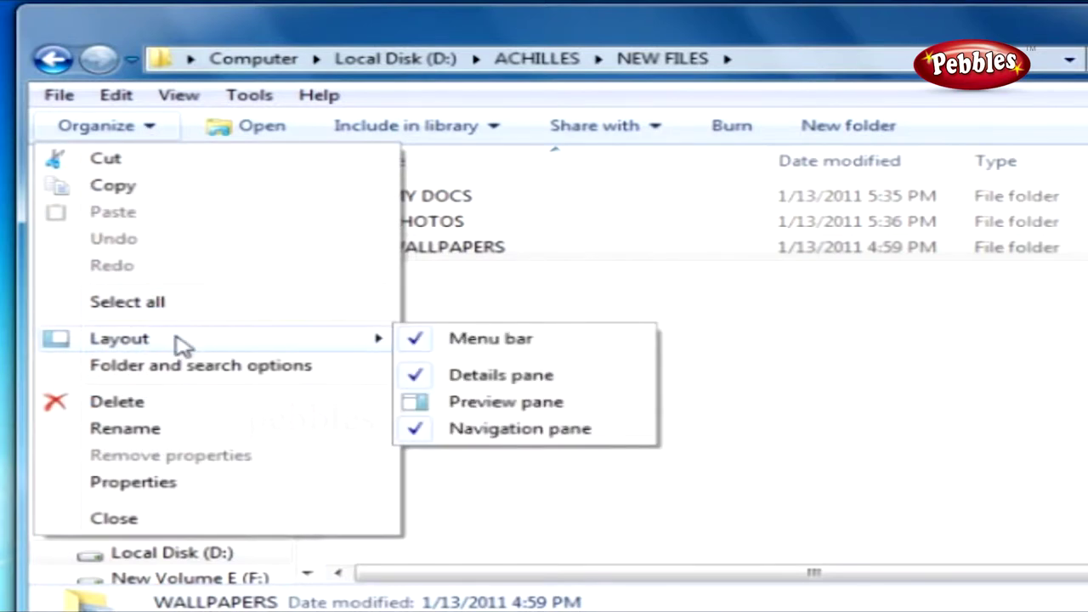
left_click(442, 432)
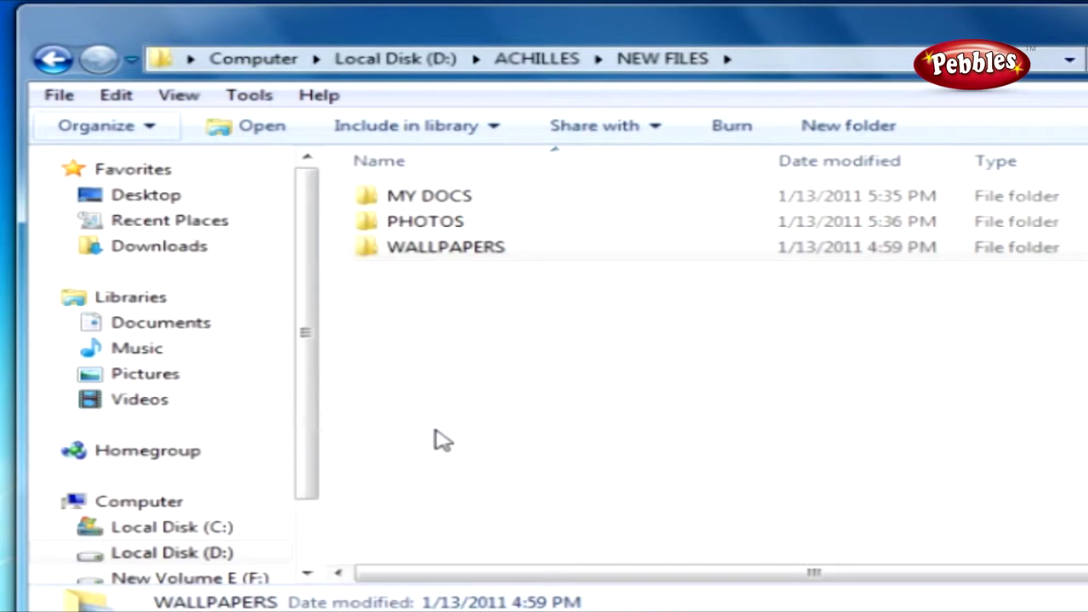
Browse the Desktop and Downloads locations and the Documents and Music libraries
left_click(151, 195)
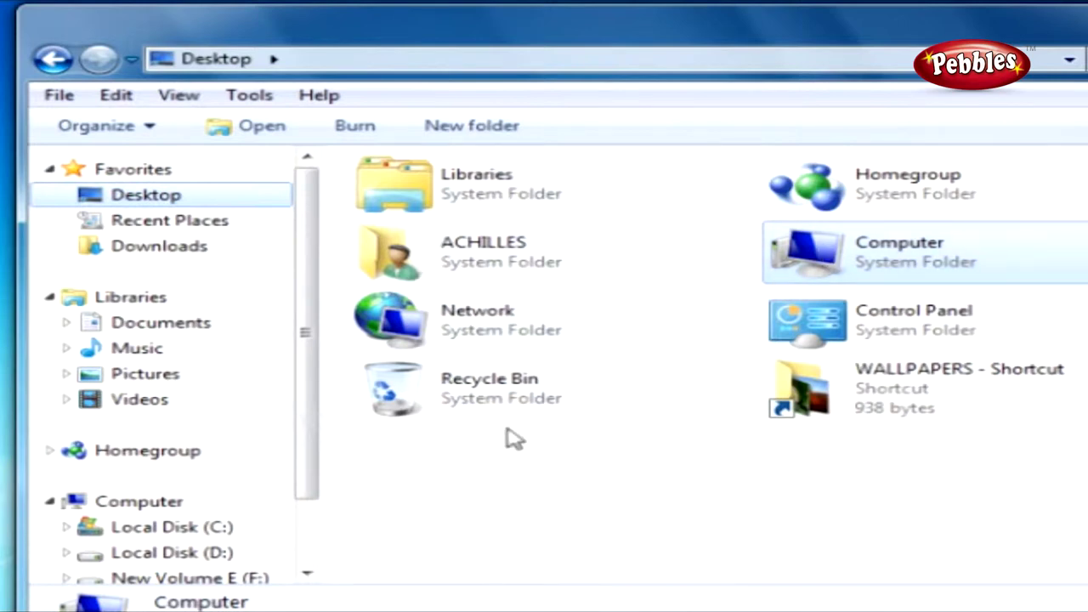
left_click(165, 253)
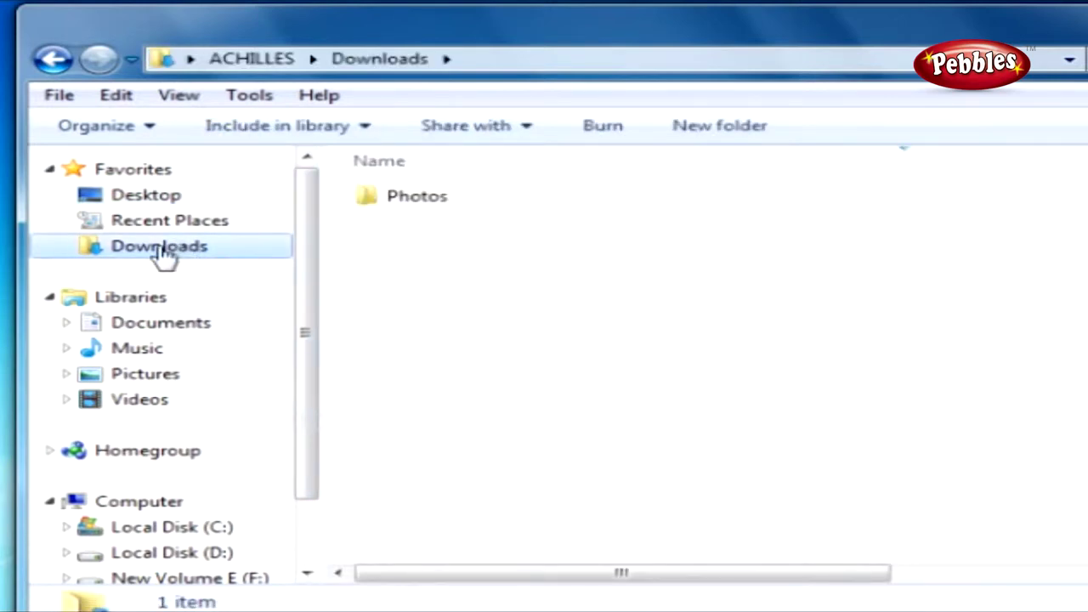
left_click(170, 327)
left_click(153, 353)
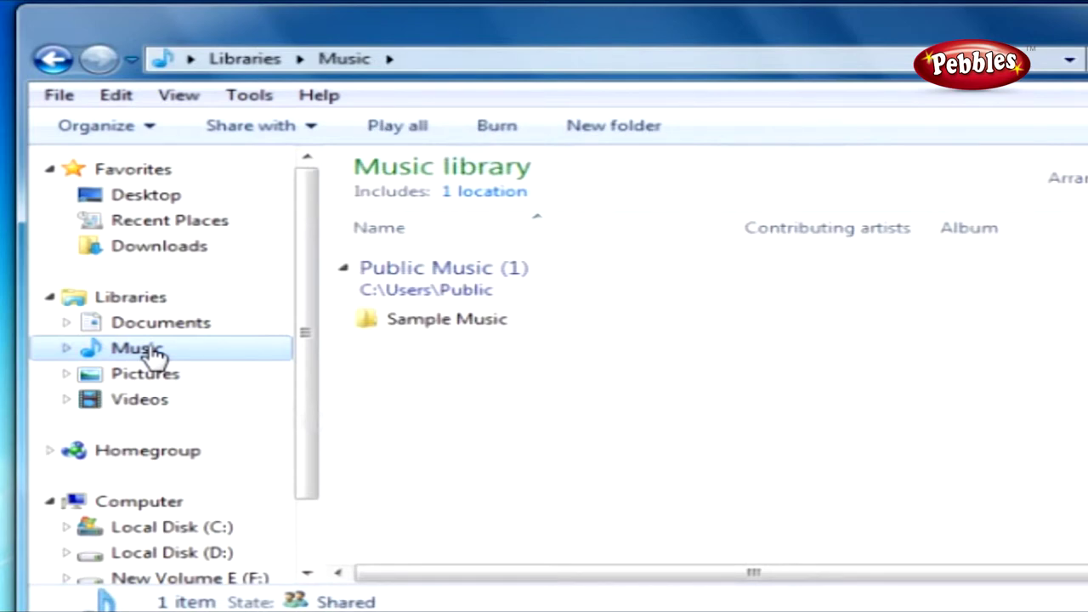
Expand the Documents and Music libraries to view their subfolders, and collapse both again
left_click(67, 322)
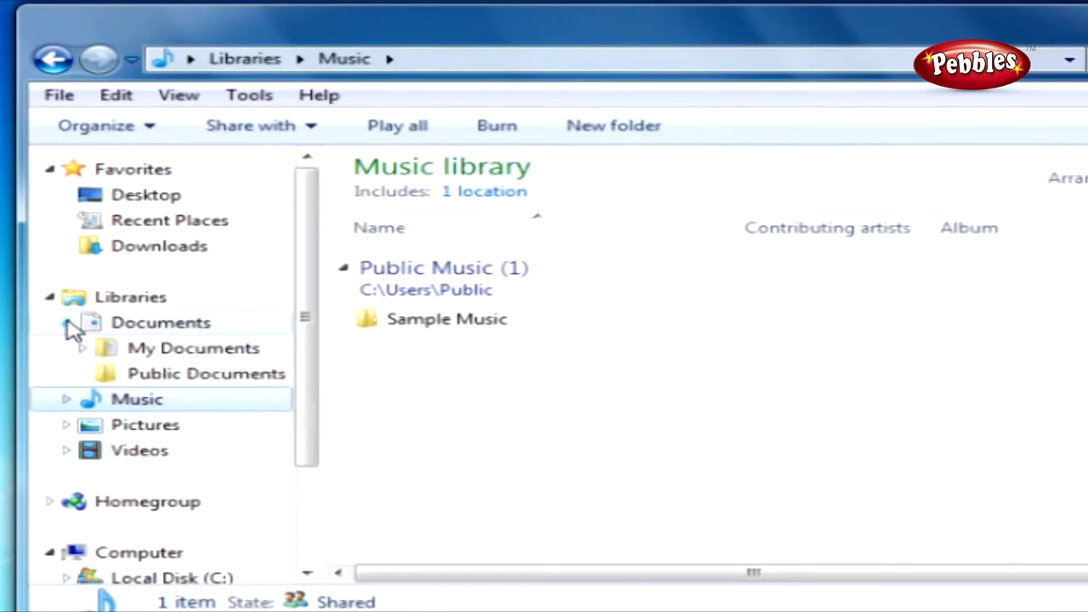
left_click(68, 399)
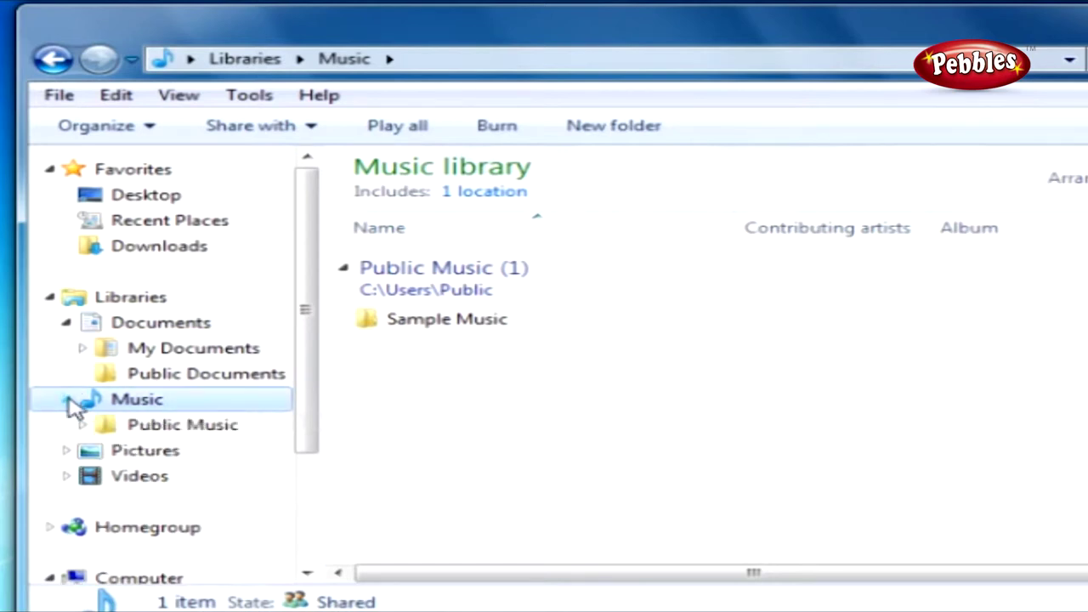
left_click(67, 399)
left_click(67, 323)
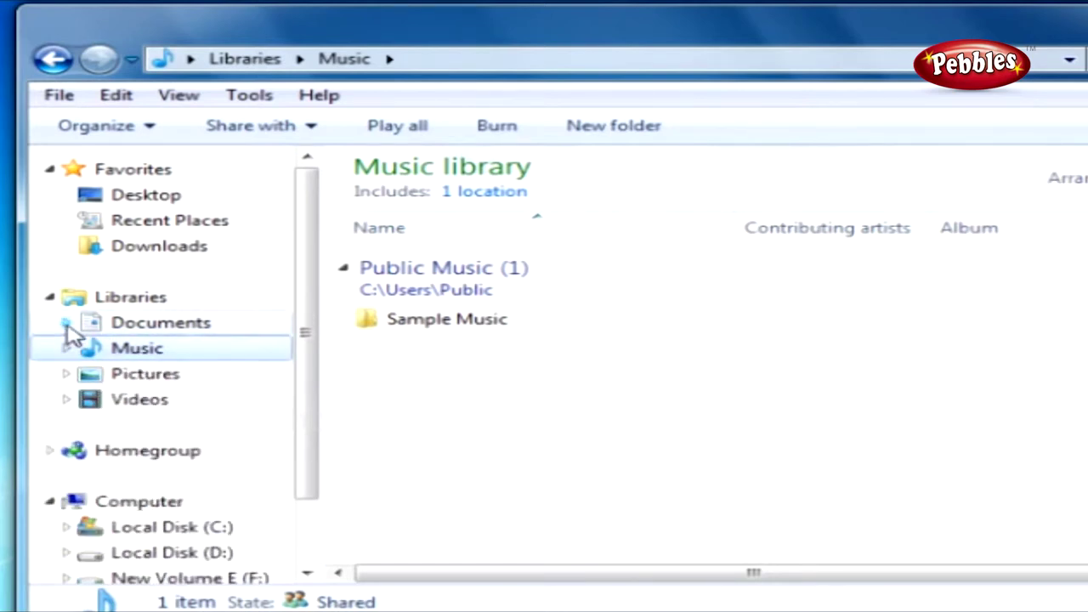
Expand the folder tree from Local Disk (D:) through NEW FILES to WALLPAPERS and open the FLOWER folder
left_click_drag(308, 384, 314, 468)
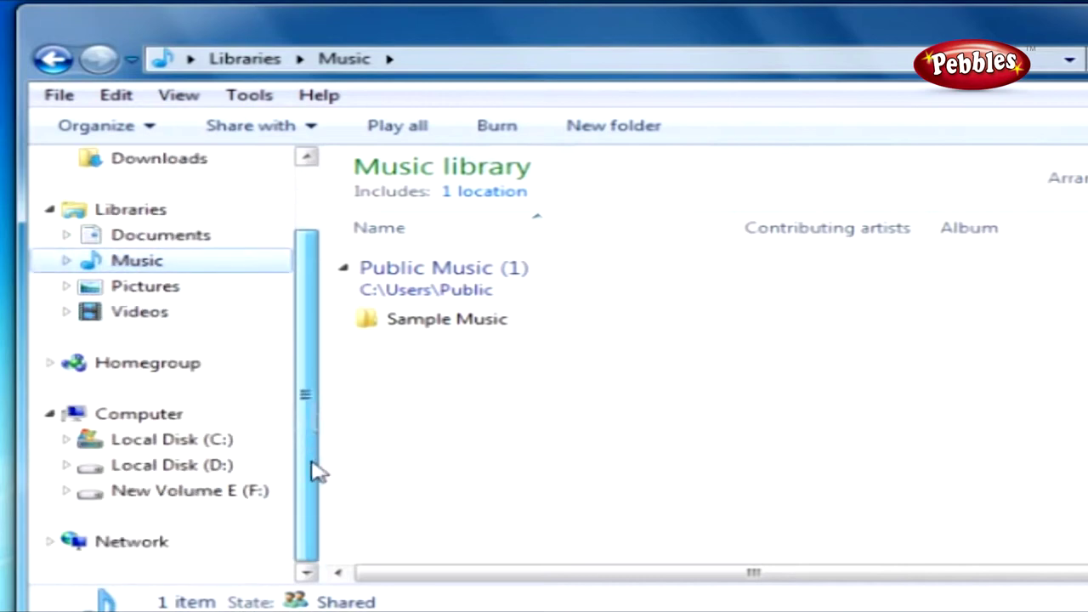
left_click(67, 467)
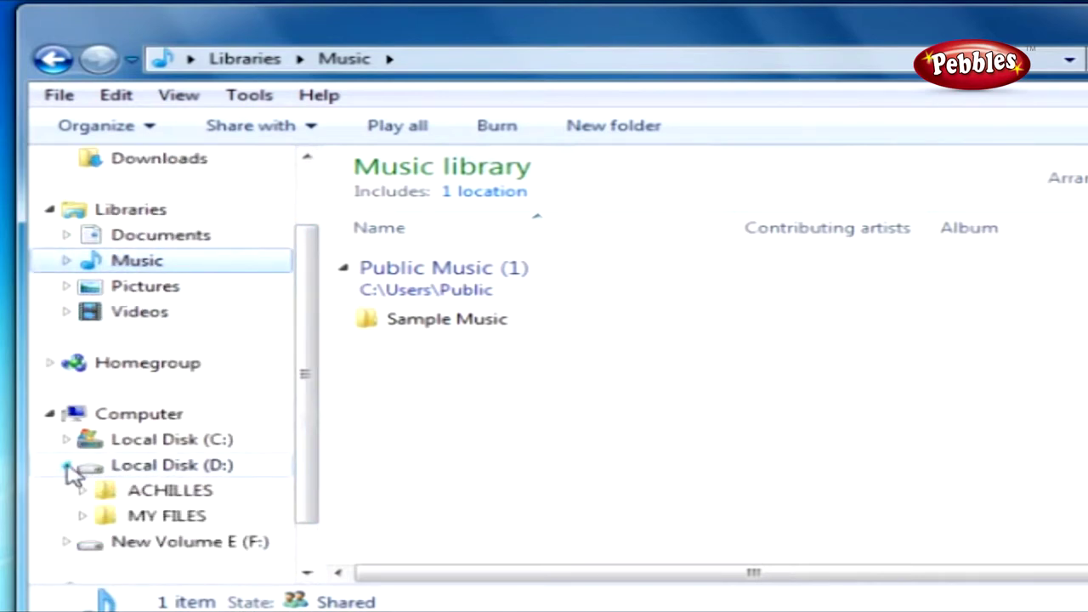
left_click(82, 491)
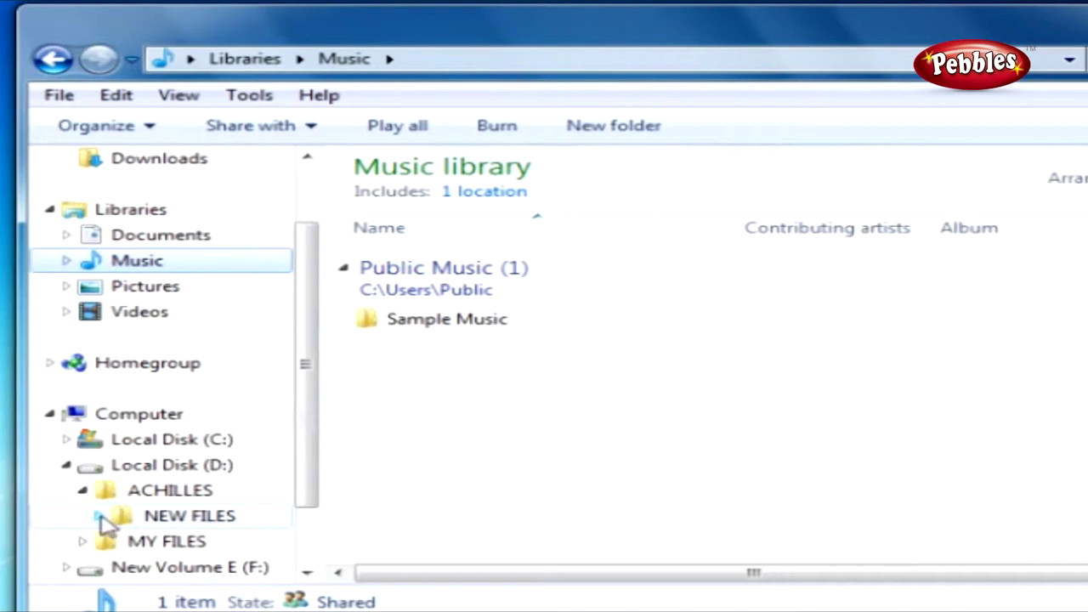
left_click(100, 517)
left_click_drag(309, 476, 317, 514)
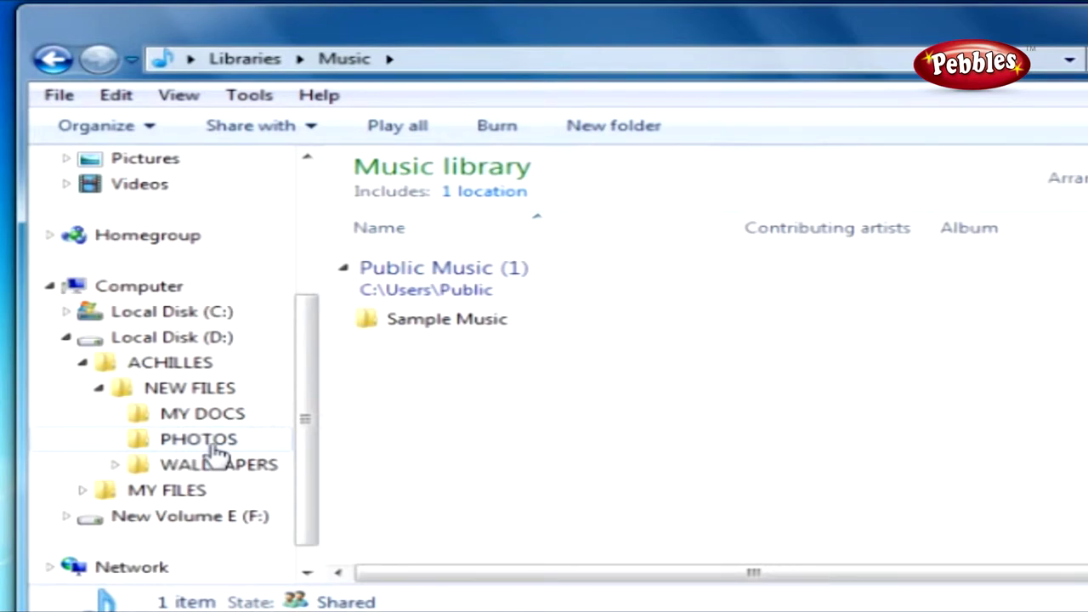
left_click(116, 465)
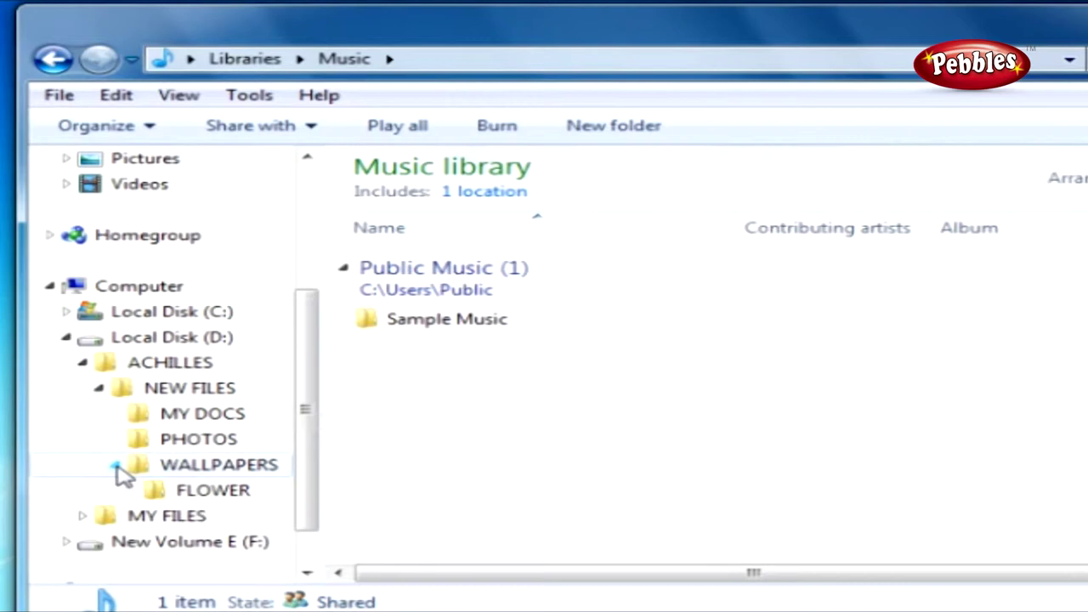
left_click(207, 497)
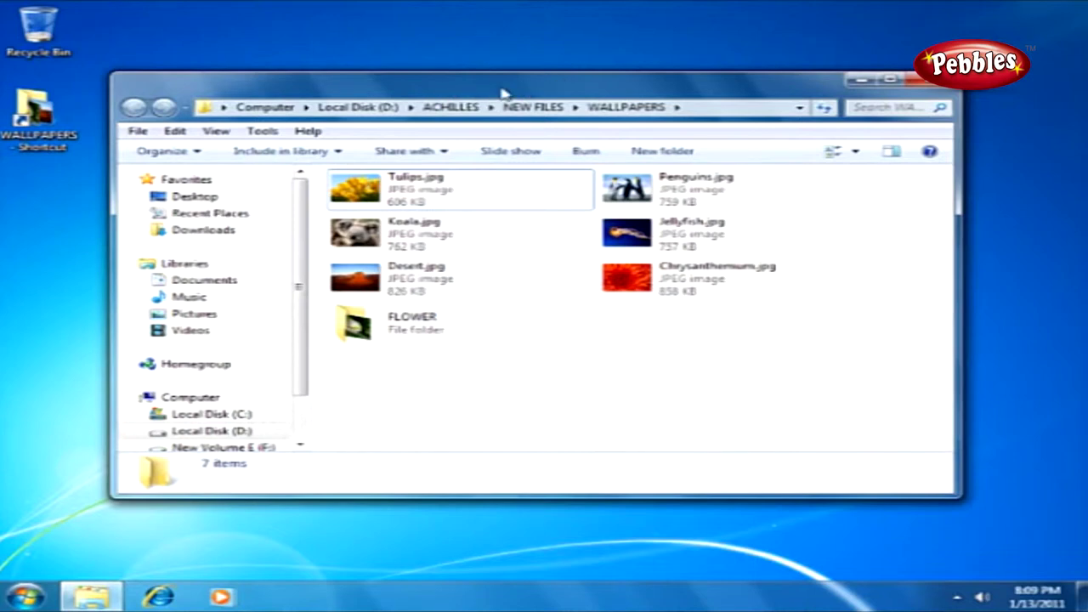
View Tulips.jpg from the WALLPAPERS folder, close the picture, and open the FLOWER subfolder
double_click(435, 182)
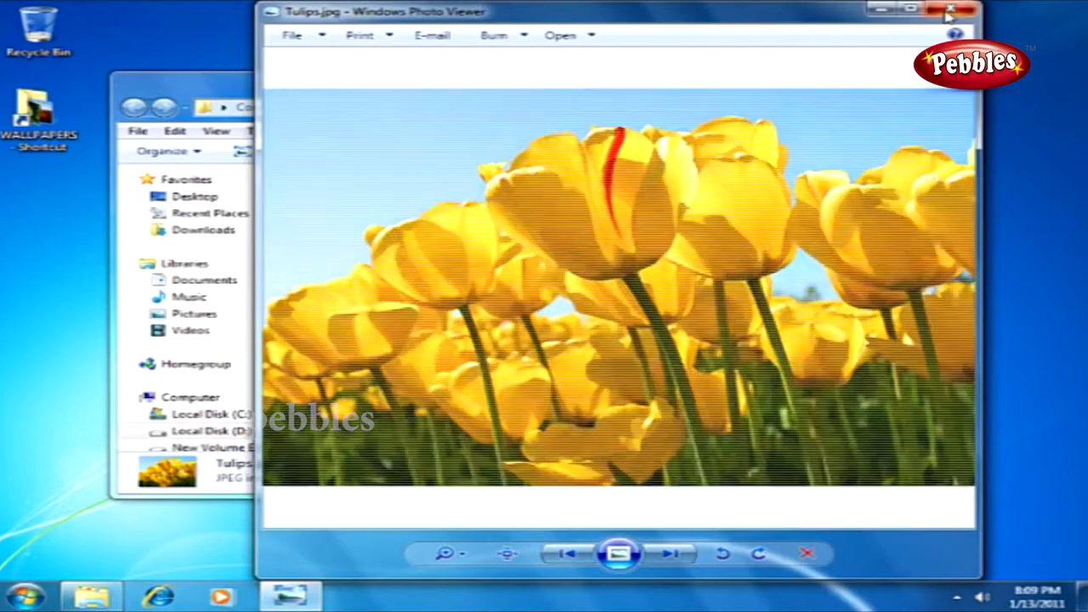
left_click(943, 14)
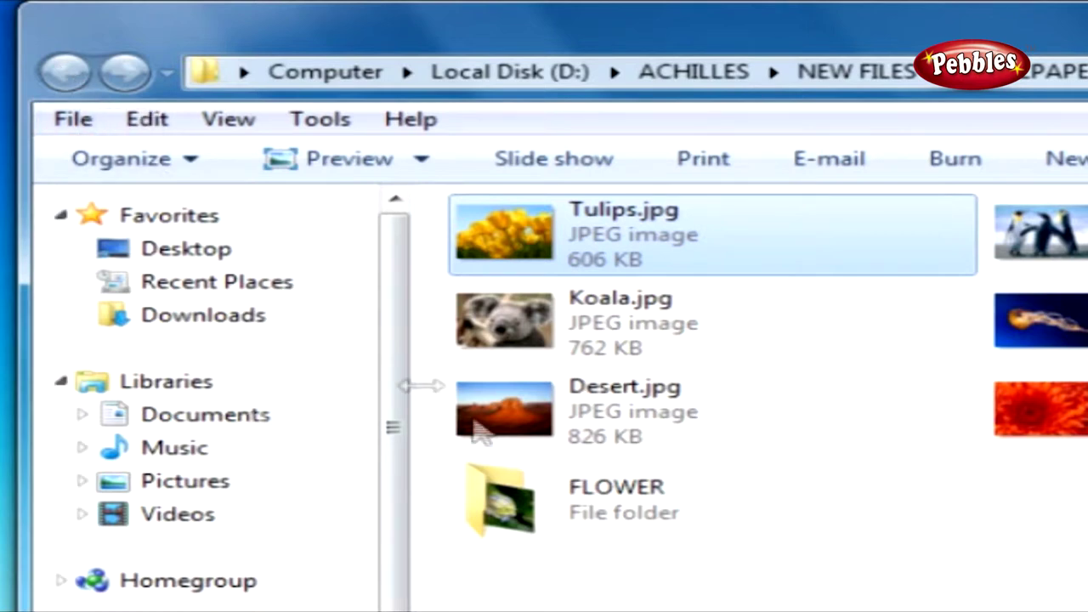
left_click(585, 497)
double_click(585, 497)
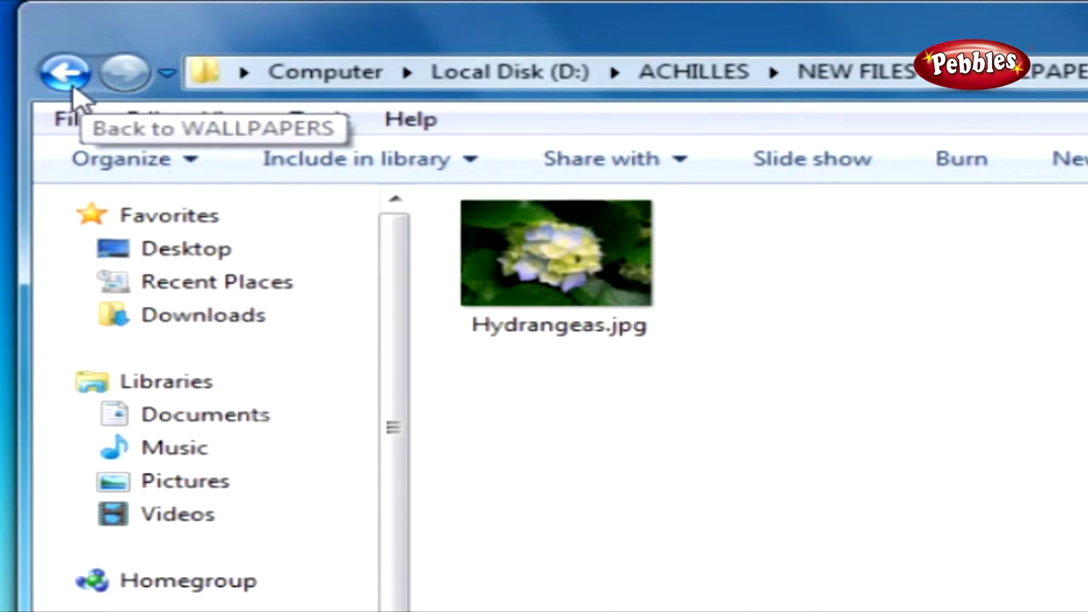
Go back to the WALLPAPERS folder and return forward to its FLOWER subfolder
left_click(68, 78)
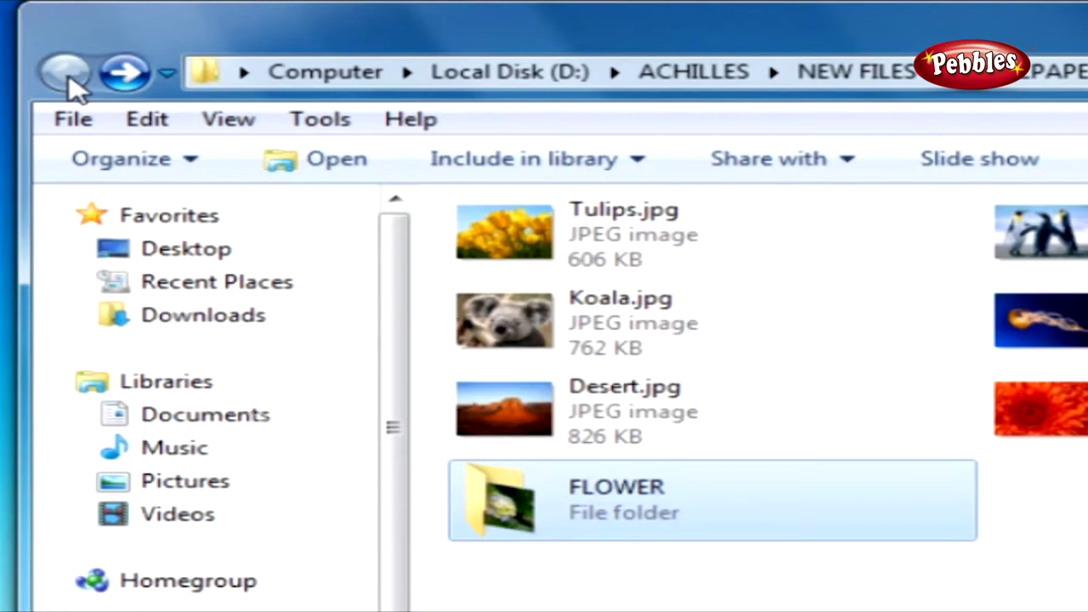
left_click(127, 76)
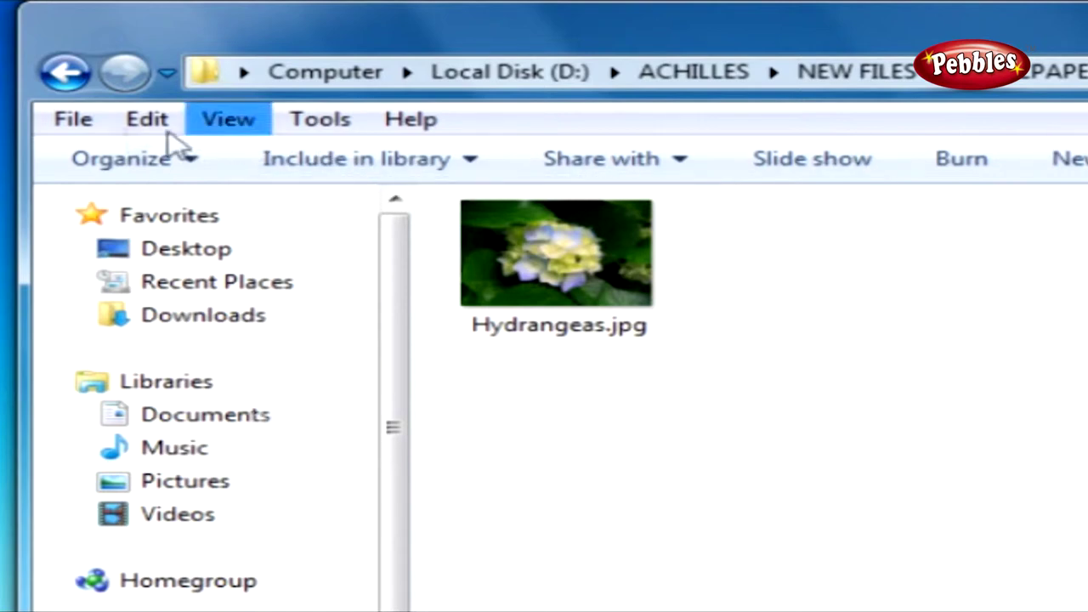
left_click(85, 127)
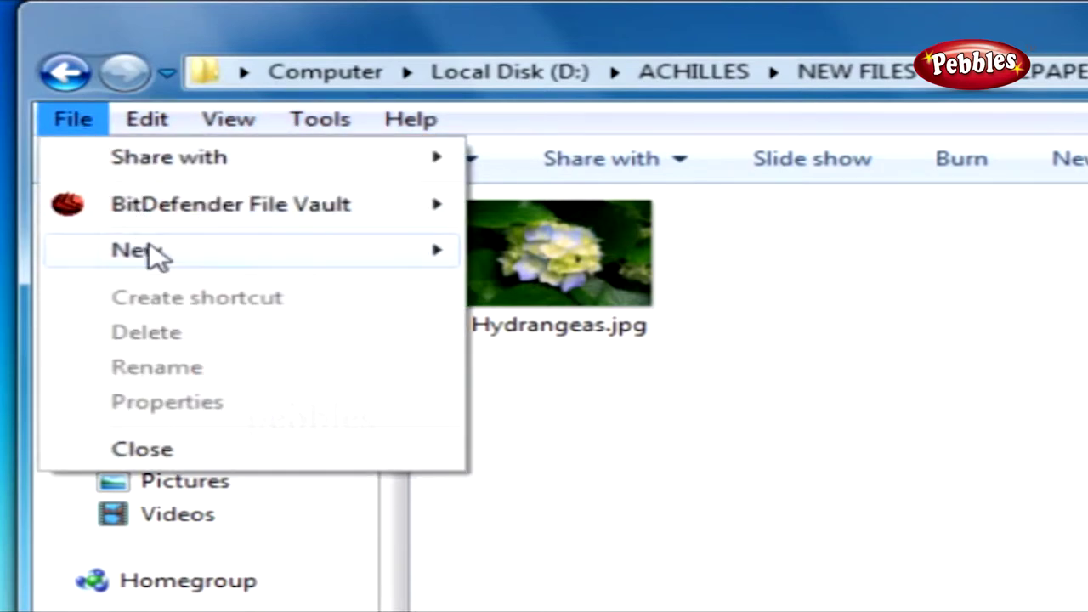
mouse_move(153, 249)
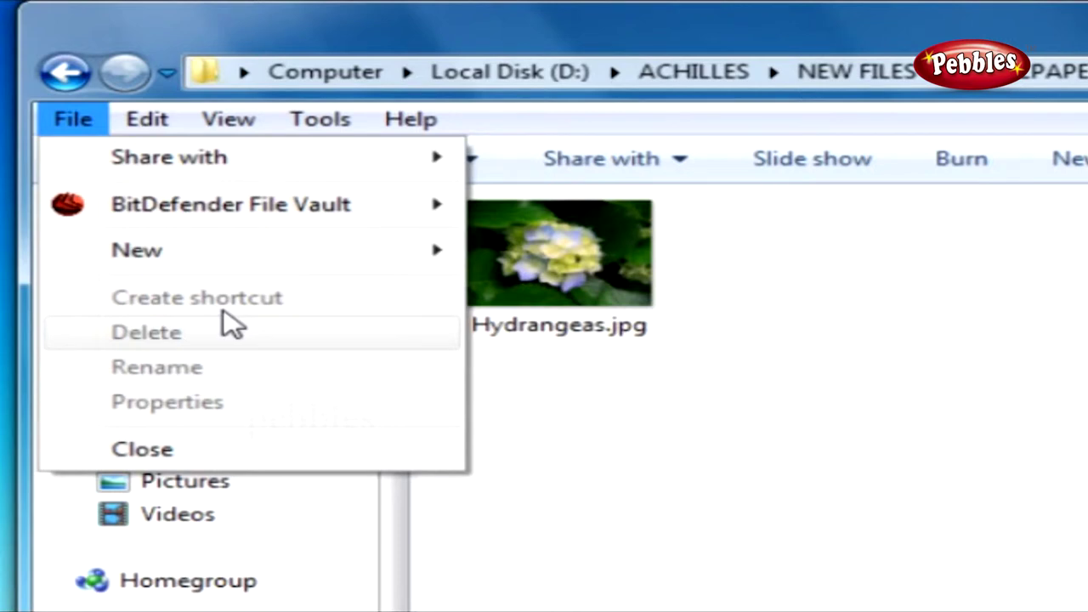
mouse_move(143, 126)
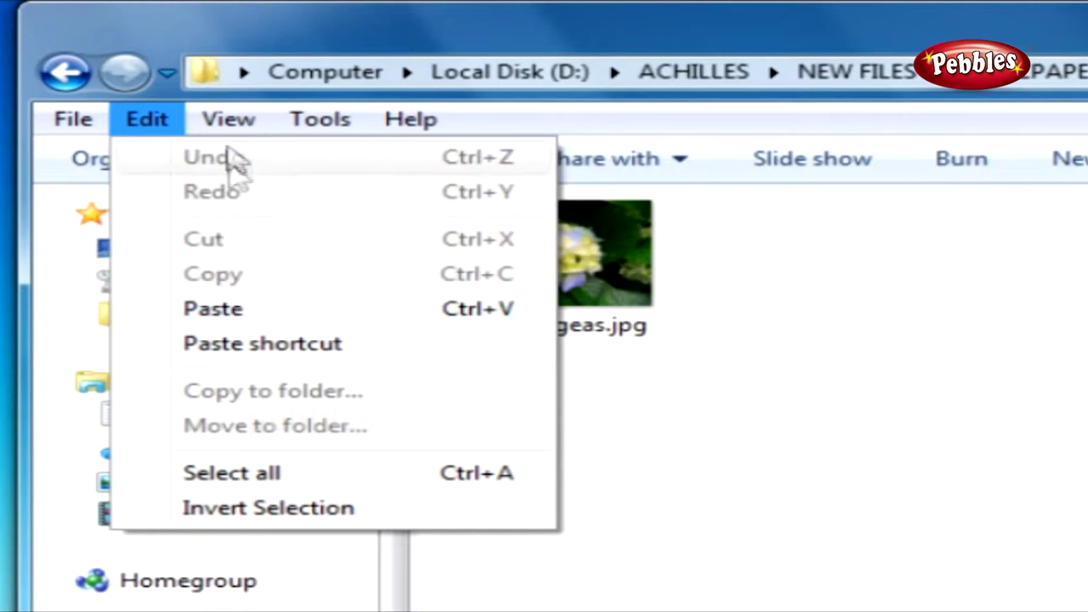
mouse_move(228, 127)
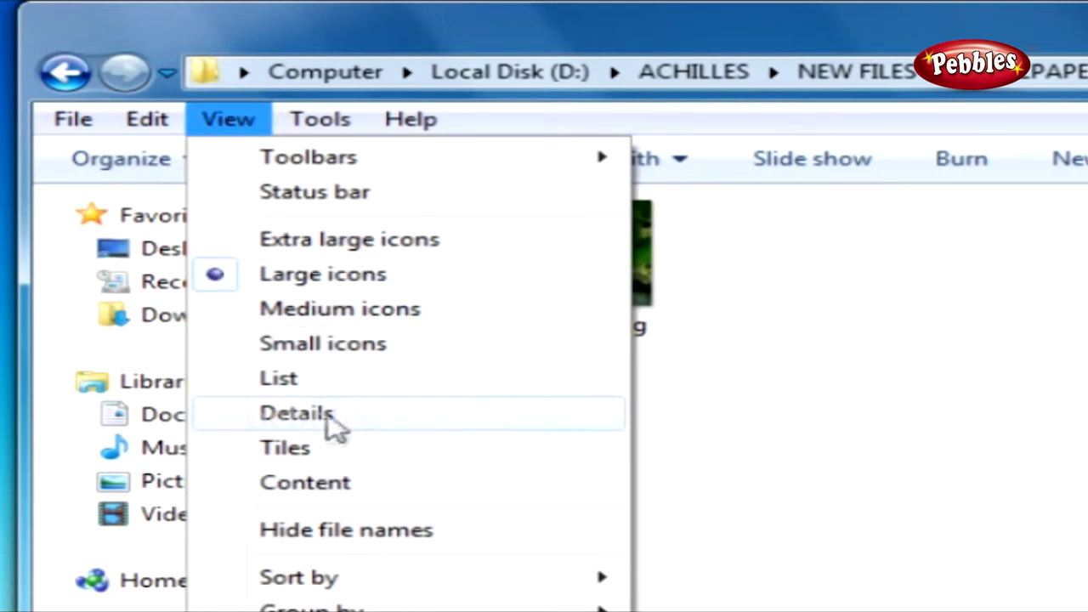
key("Escape")
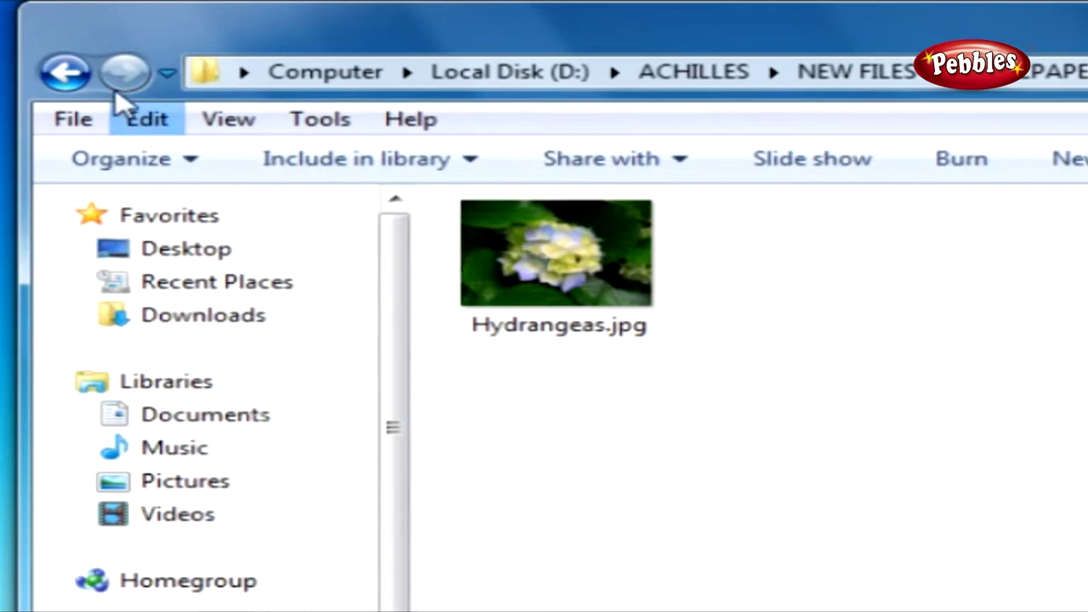
Return to the WALLPAPERS folder, select Koala.jpg, and keep the files displayed as Tiles
left_click(68, 73)
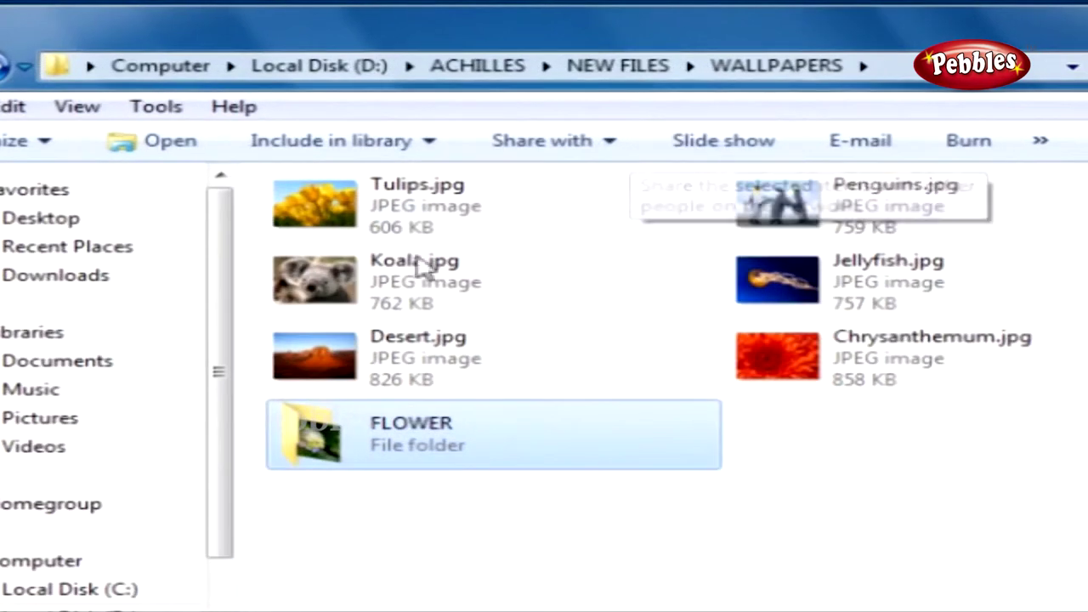
left_click(412, 274)
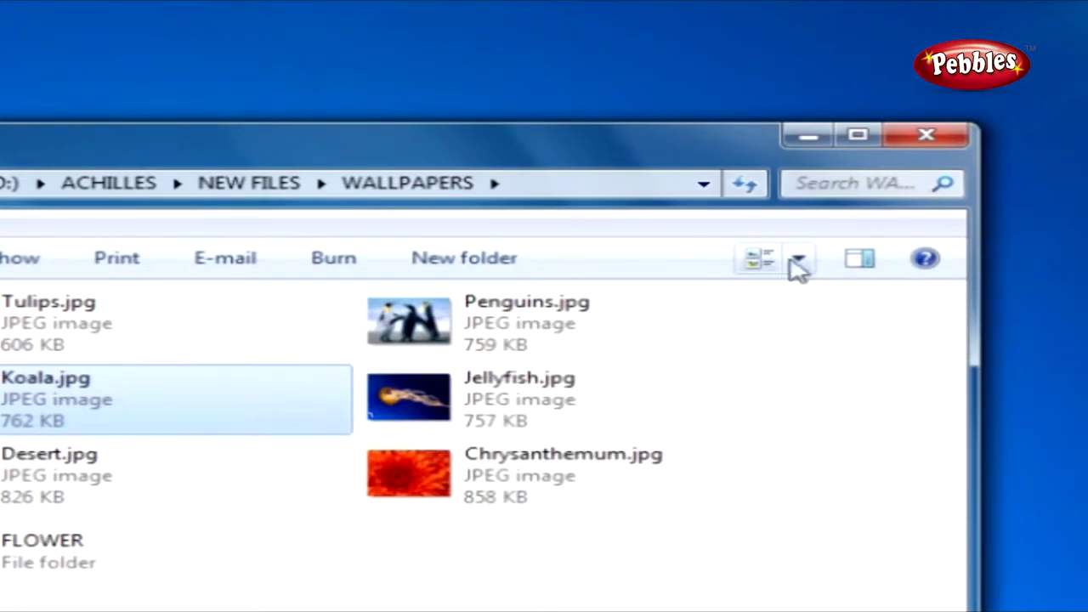
left_click(797, 265)
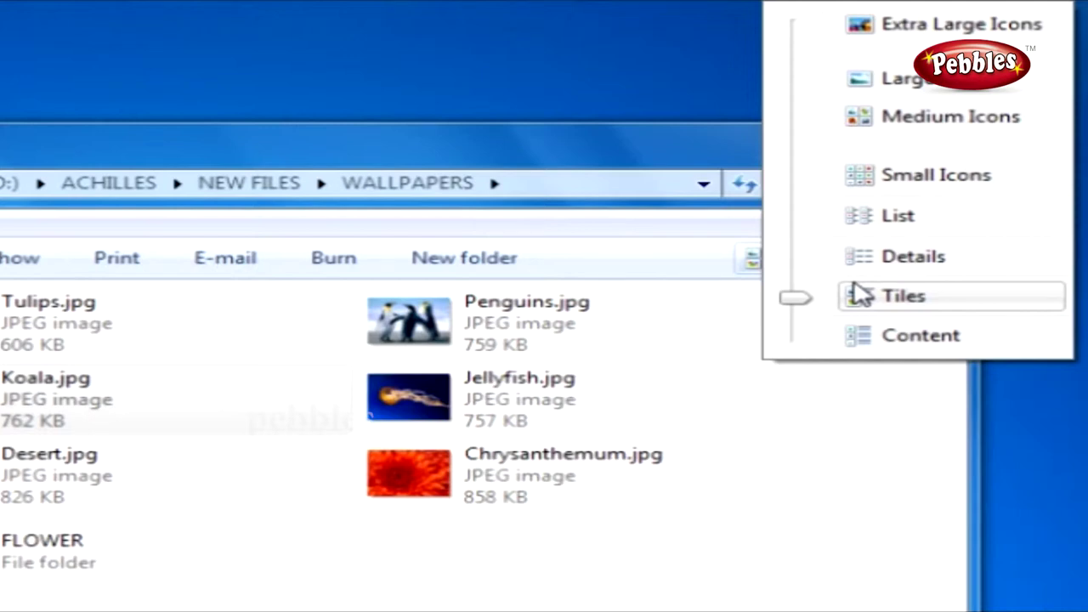
left_click(860, 294)
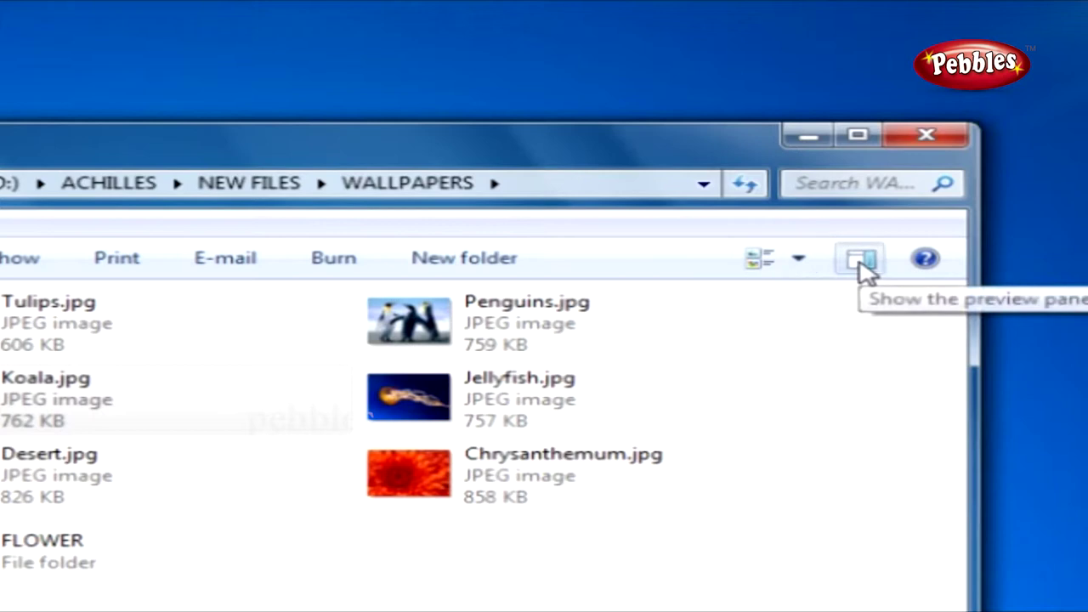
Show Koala.jpg in the preview pane, maximize the window, and widen the preview
left_click(863, 267)
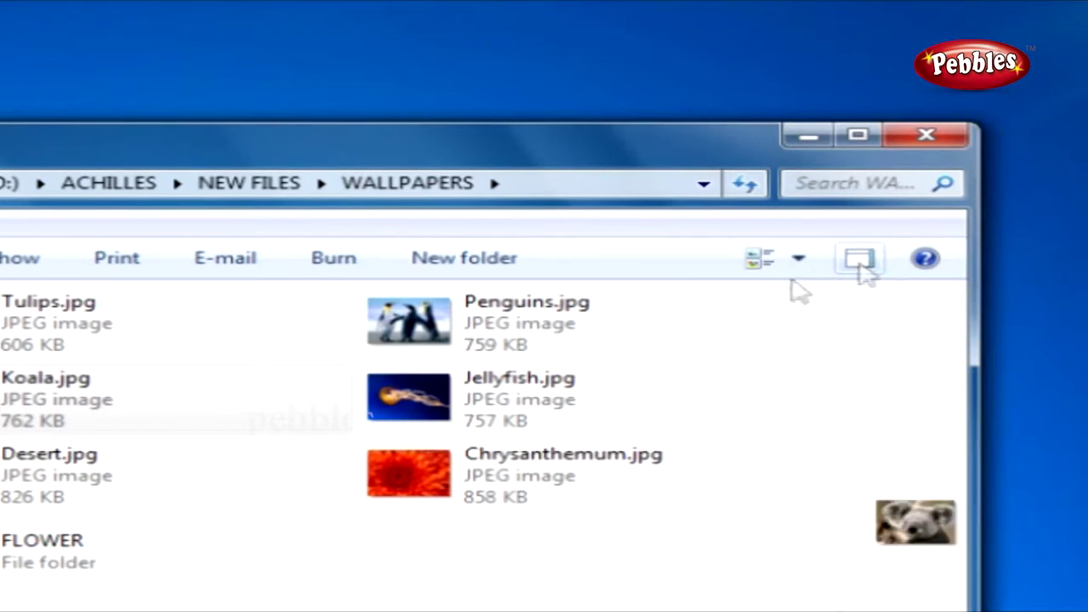
left_click(65, 406)
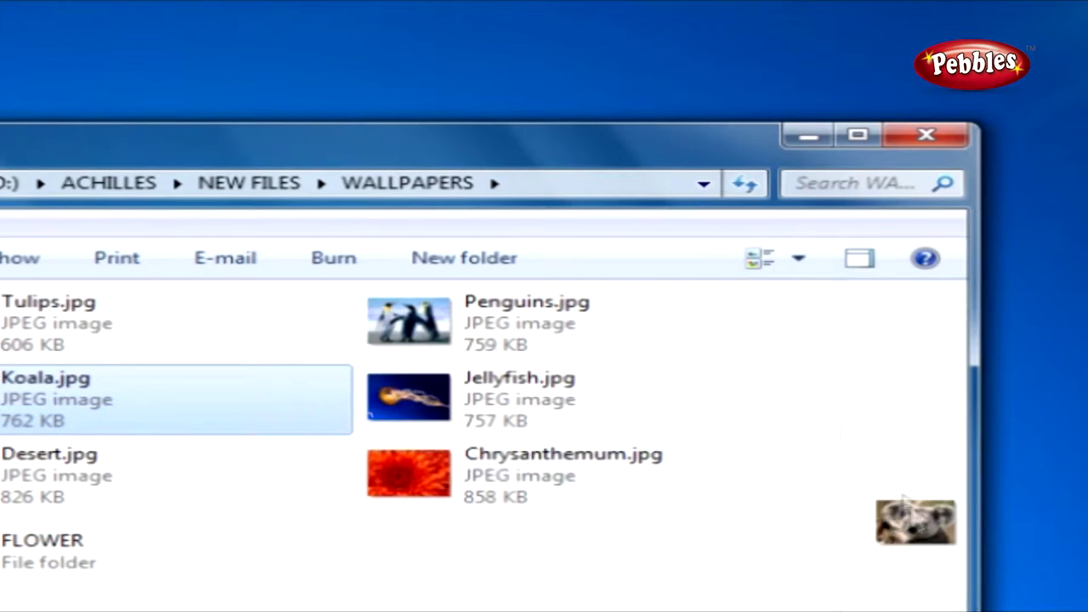
double_click(275, 151)
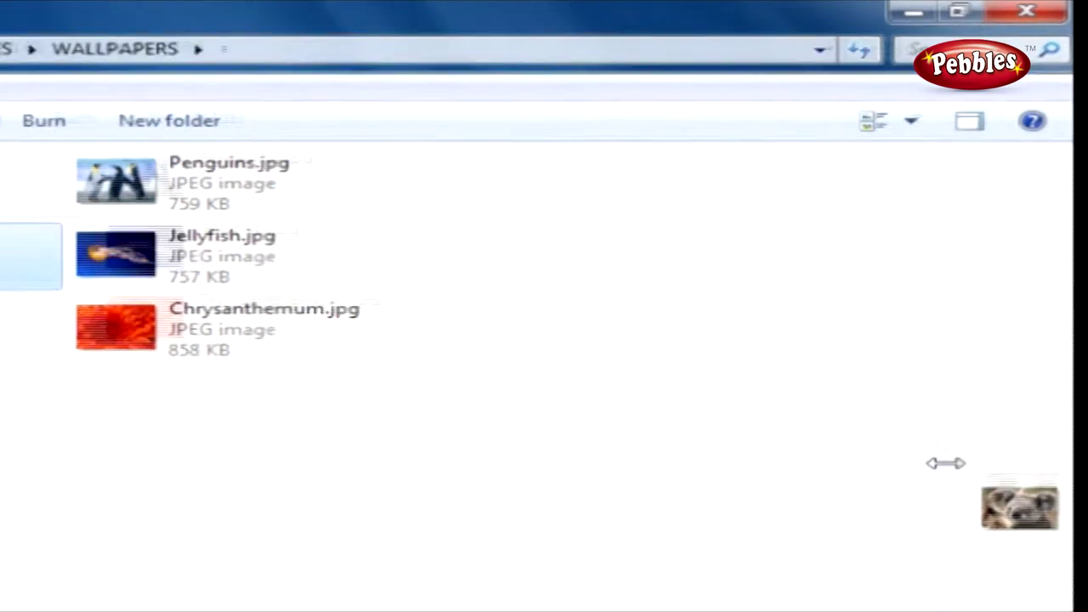
left_click_drag(945, 483, 893, 486)
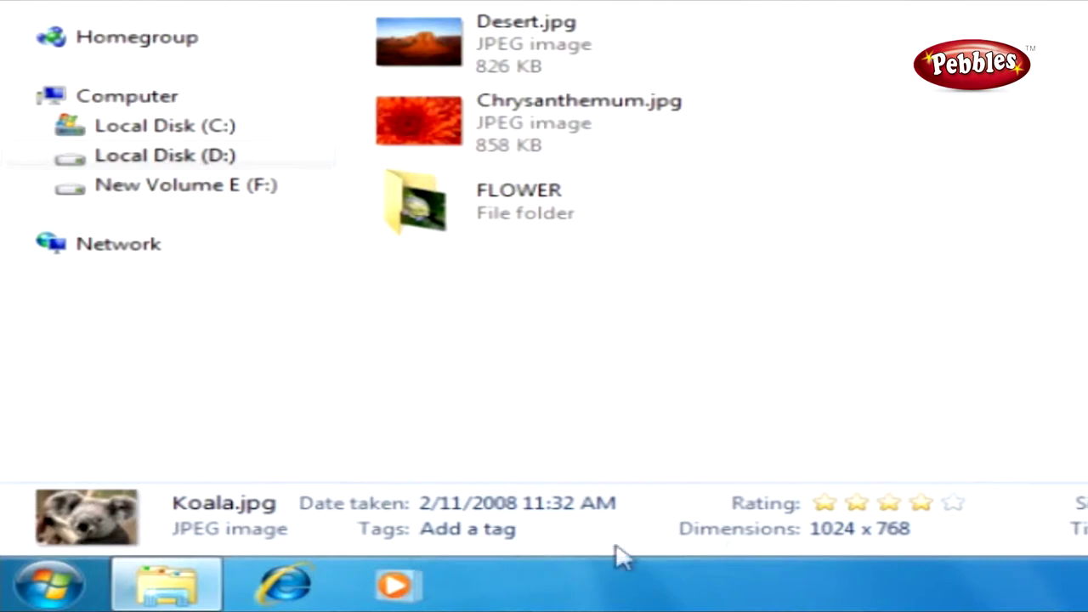
Inspect the editable authors, title, tags and date taken properties of Koala.jpg, and leave editing without saving
left_click(627, 442)
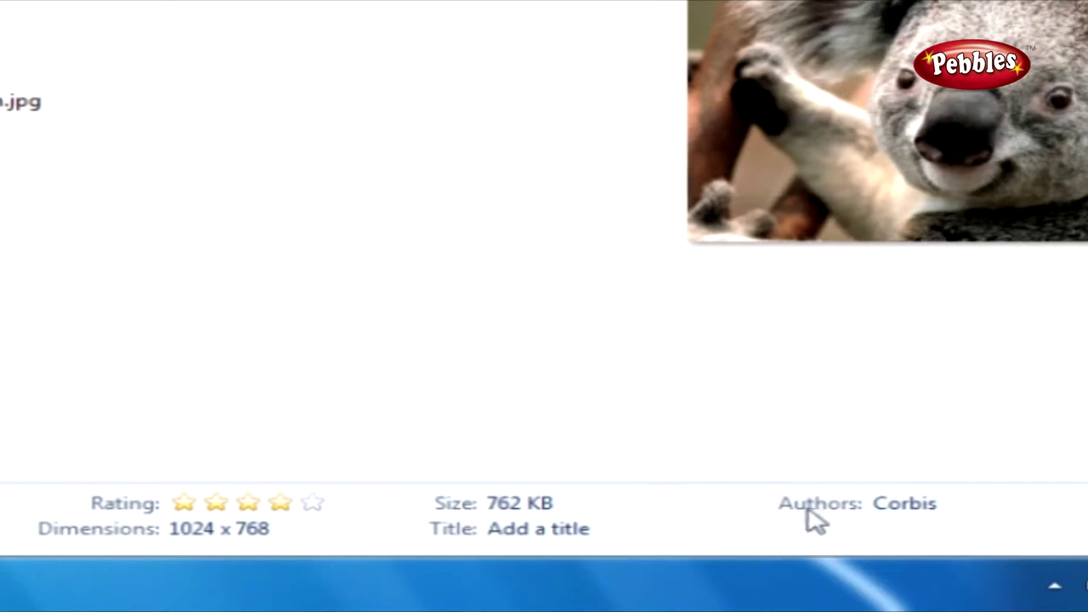
left_click(904, 503)
left_click(548, 530)
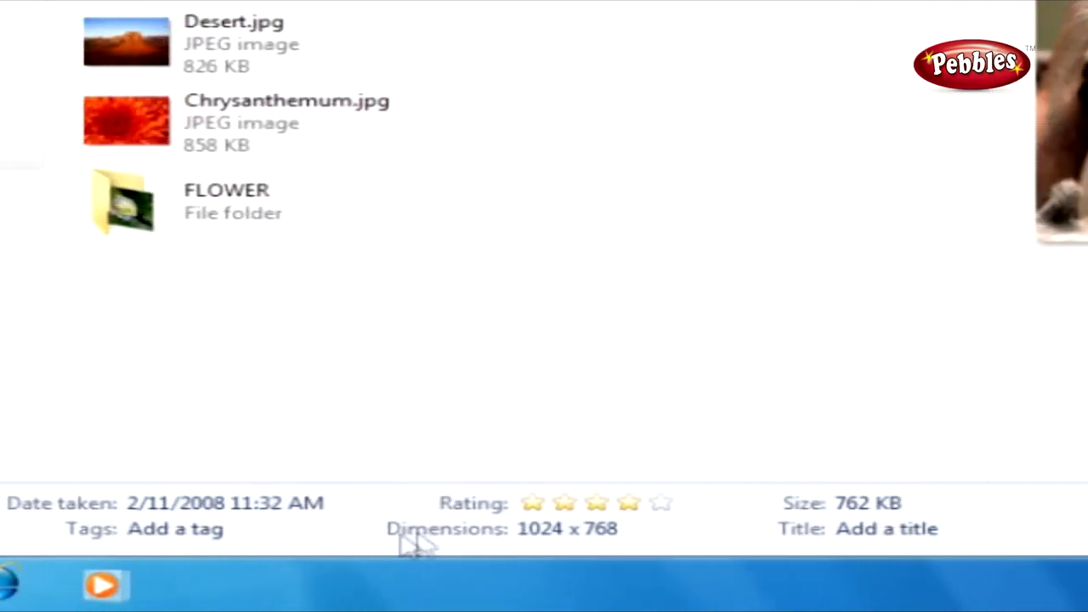
left_click(216, 527)
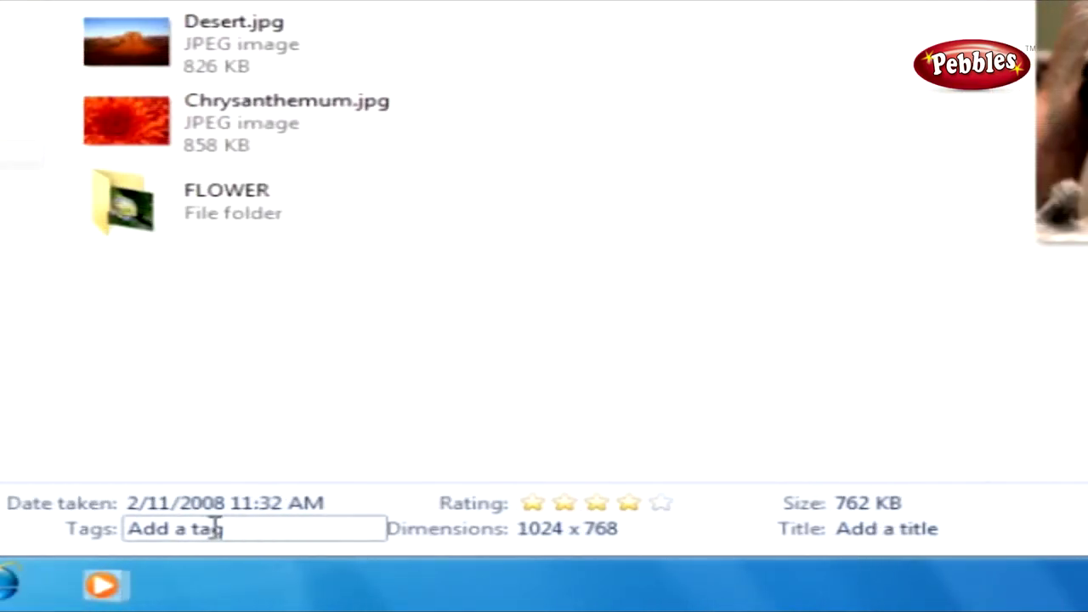
left_click(229, 502)
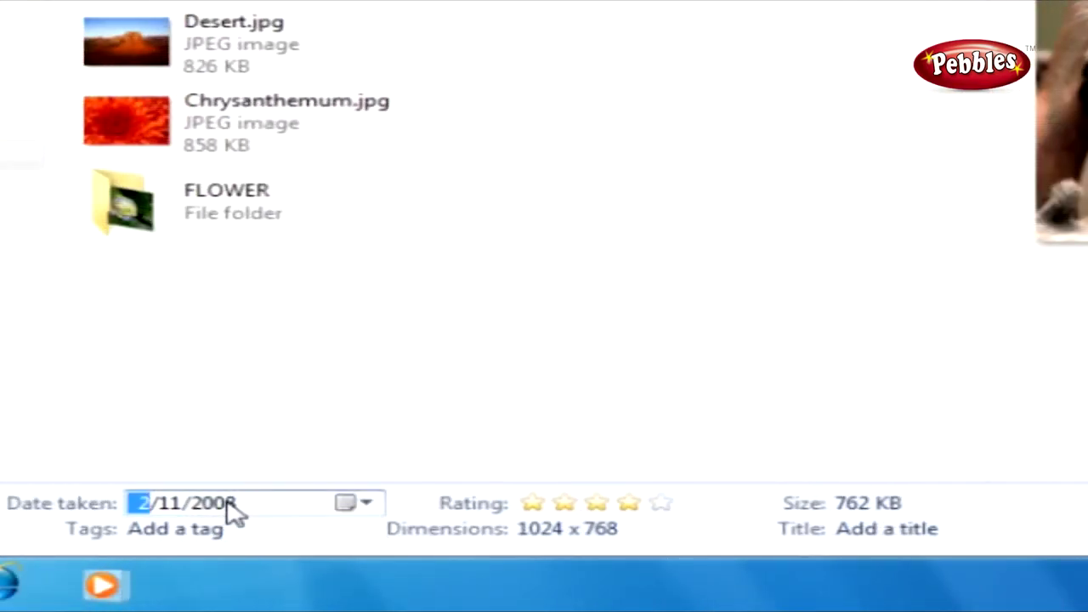
left_click(353, 504)
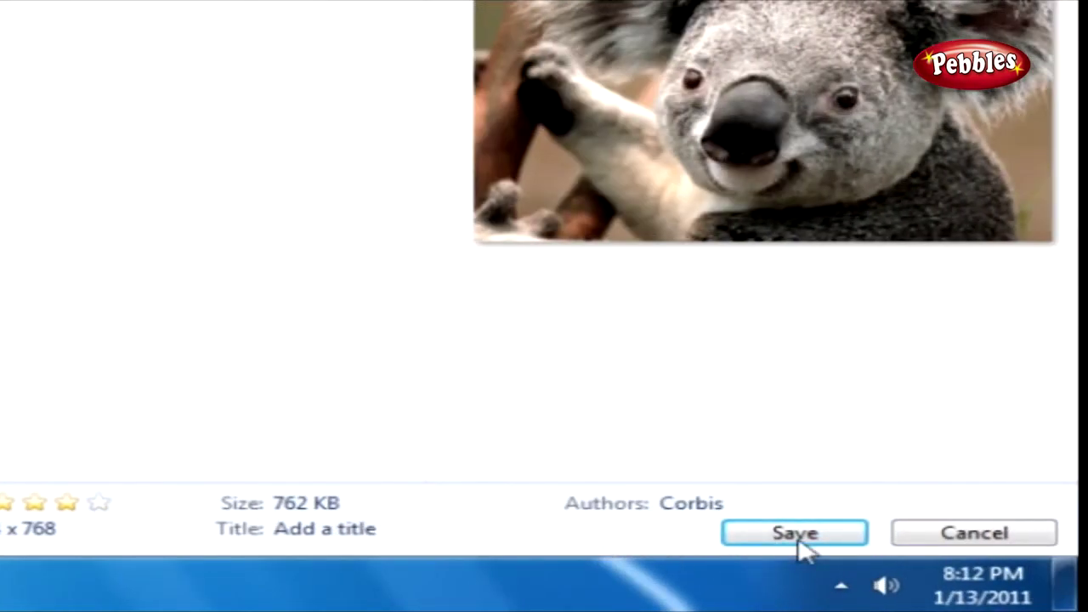
left_click(958, 539)
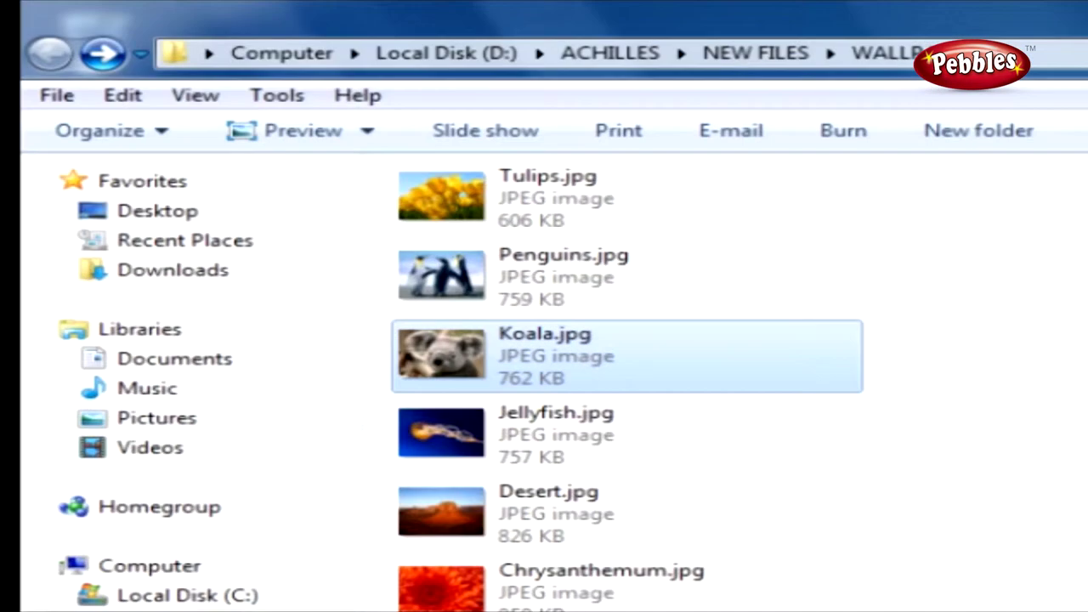
left_click(162, 134)
mouse_move(159, 381)
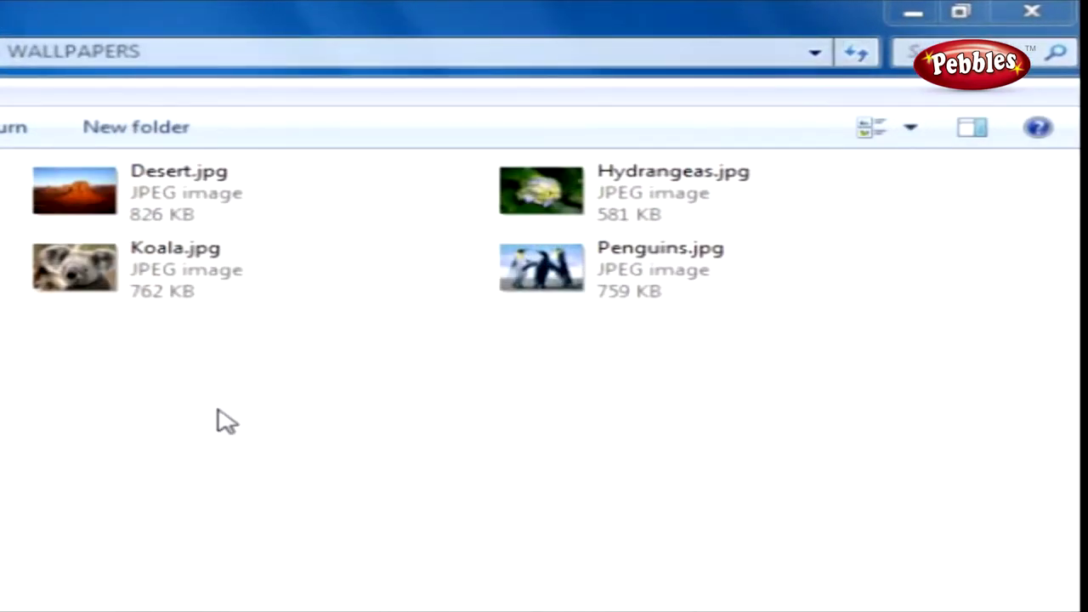
Display the WALLPAPERS files as Small Icons, as a List, and finally in Details view
left_click(910, 129)
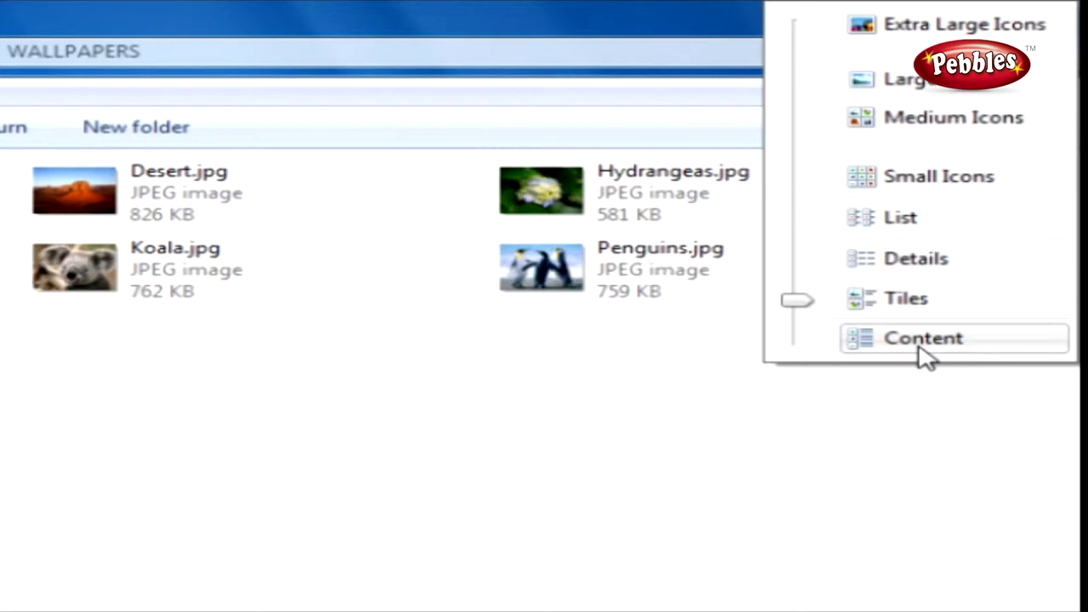
left_click_drag(806, 304, 875, 182)
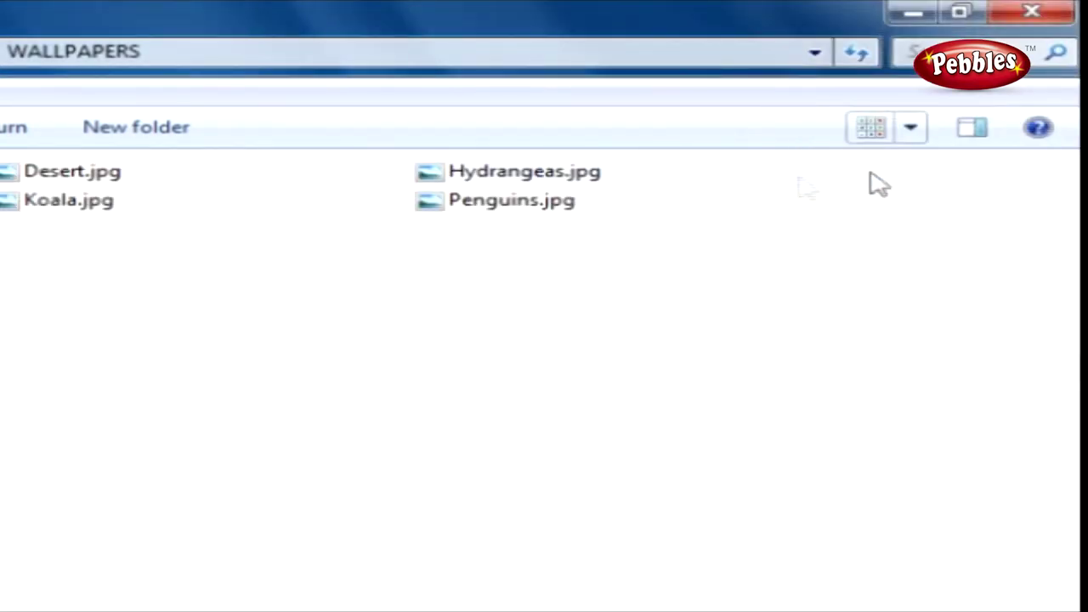
left_click(910, 133)
left_click(914, 223)
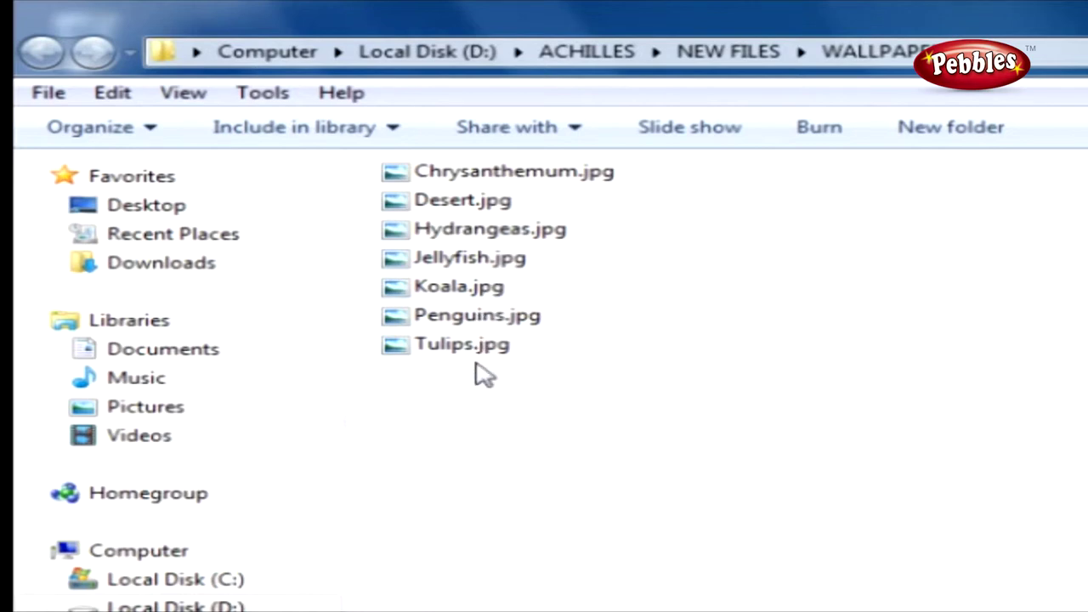
left_click(910, 129)
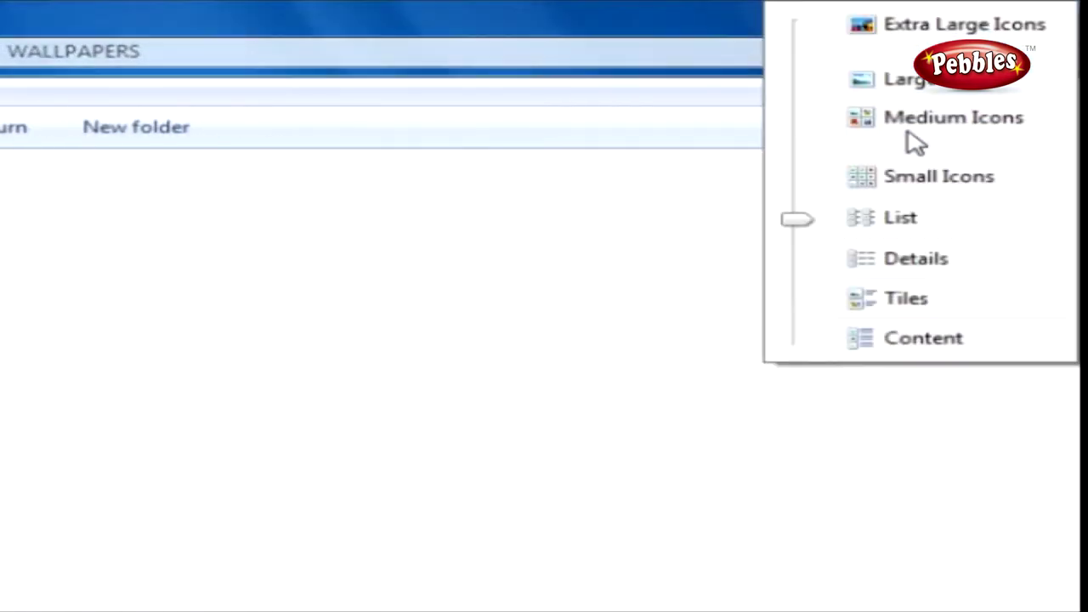
left_click(915, 258)
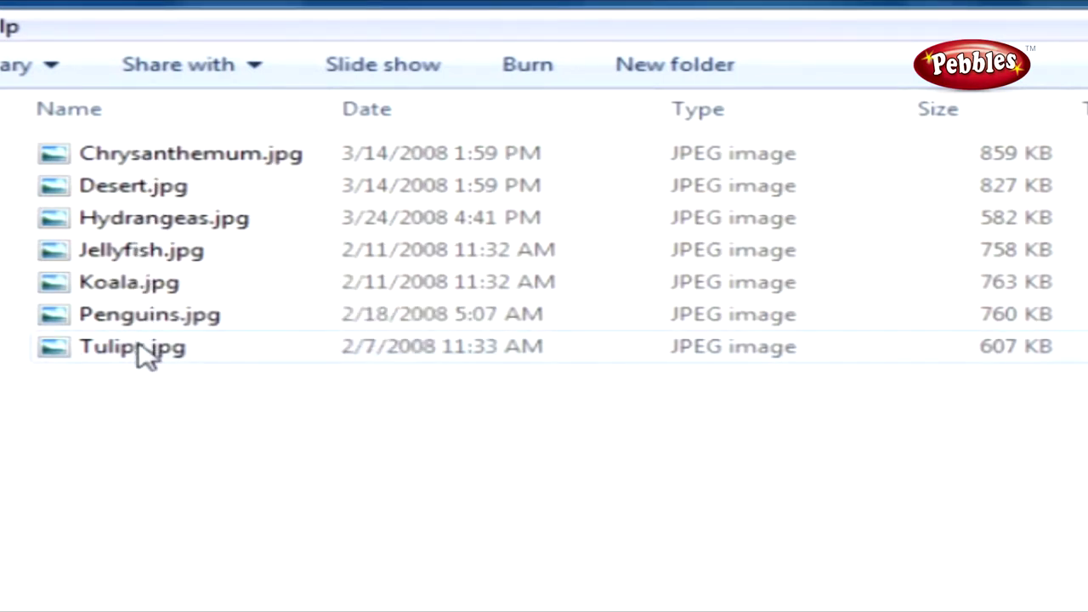
Sort the files by name in descending order, and apply and clear the A – H name filter
left_click(150, 115)
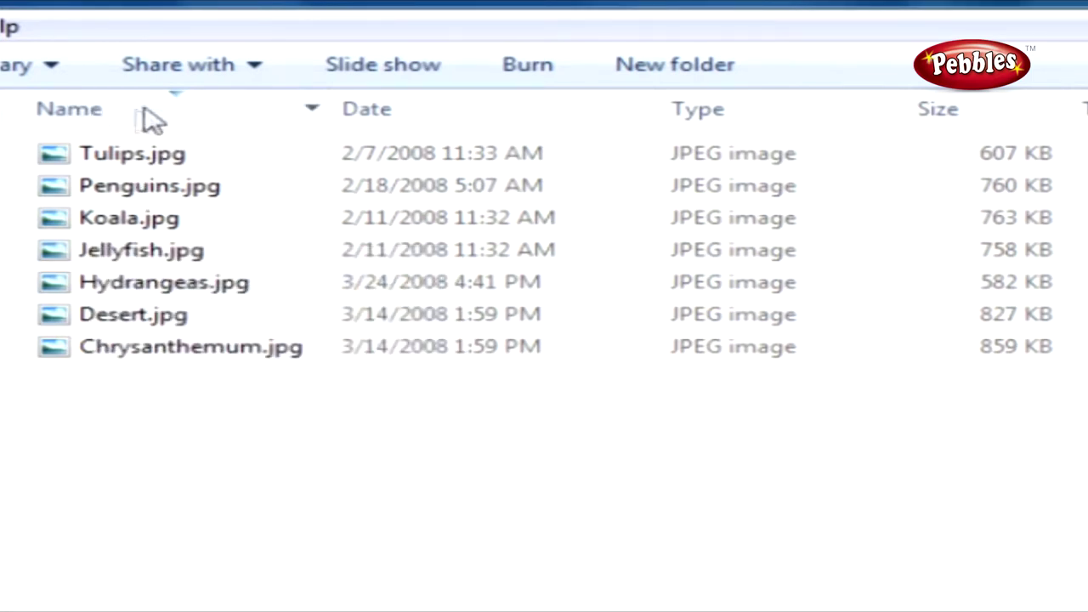
left_click(313, 112)
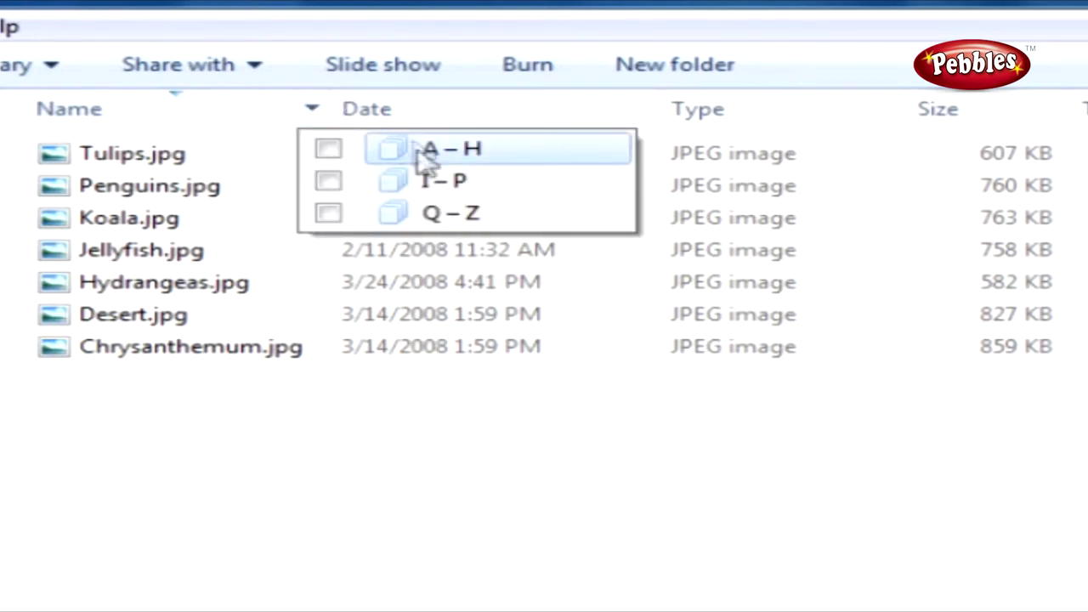
left_click(329, 151)
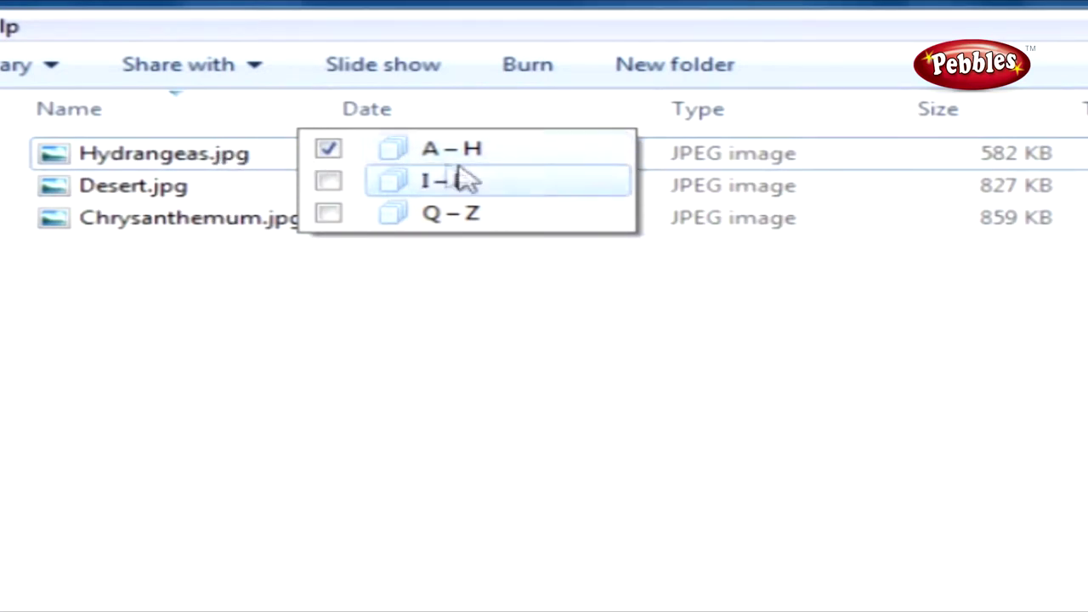
left_click(330, 151)
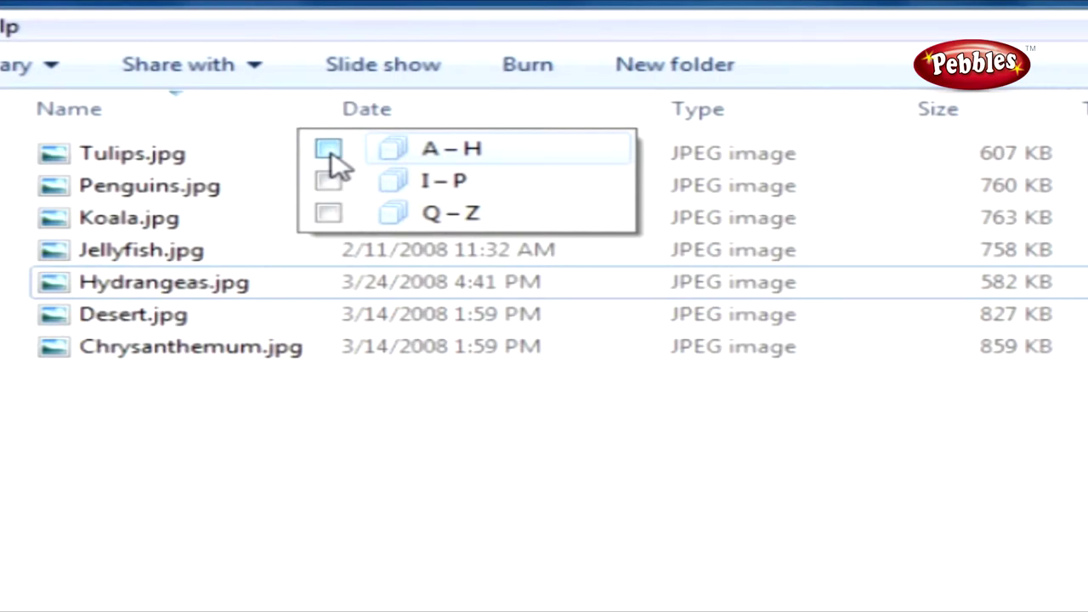
key("Escape")
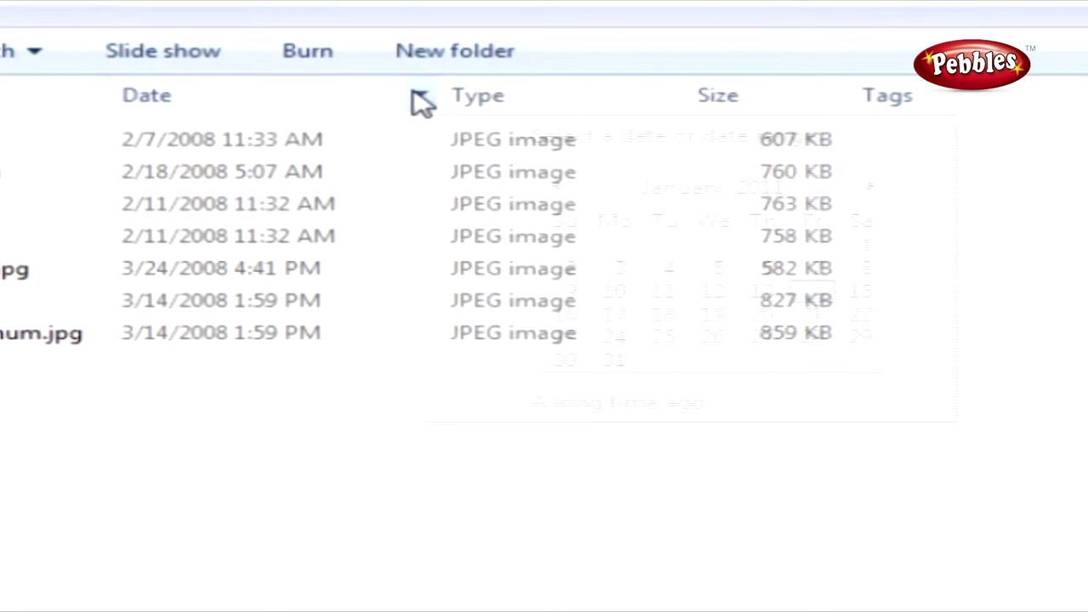
Filter the files by the date January 11, 2011, and clear that date filter
left_click(479, 99)
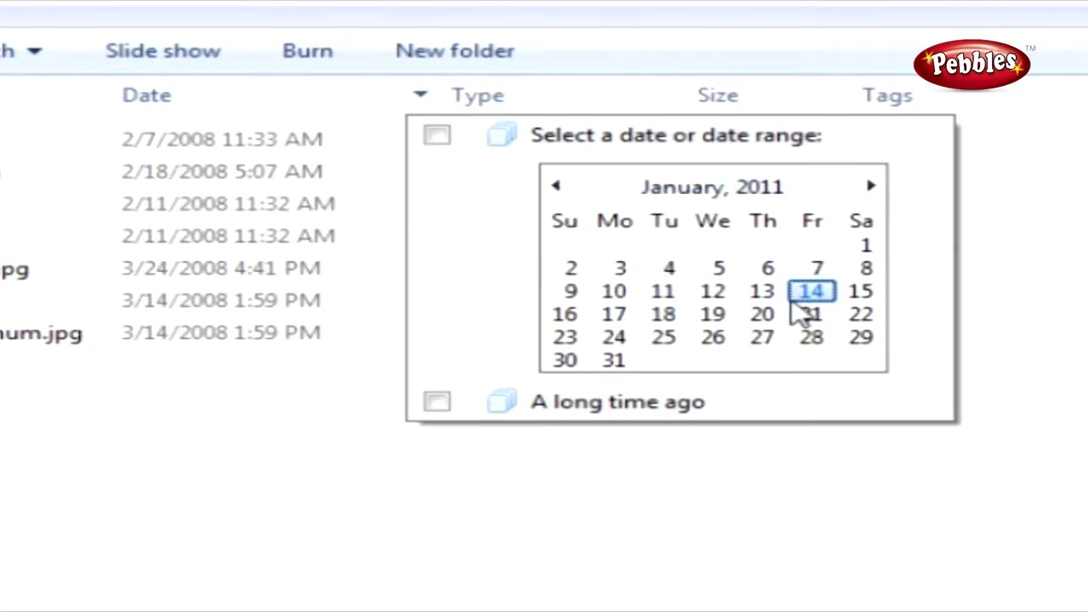
left_click(664, 295)
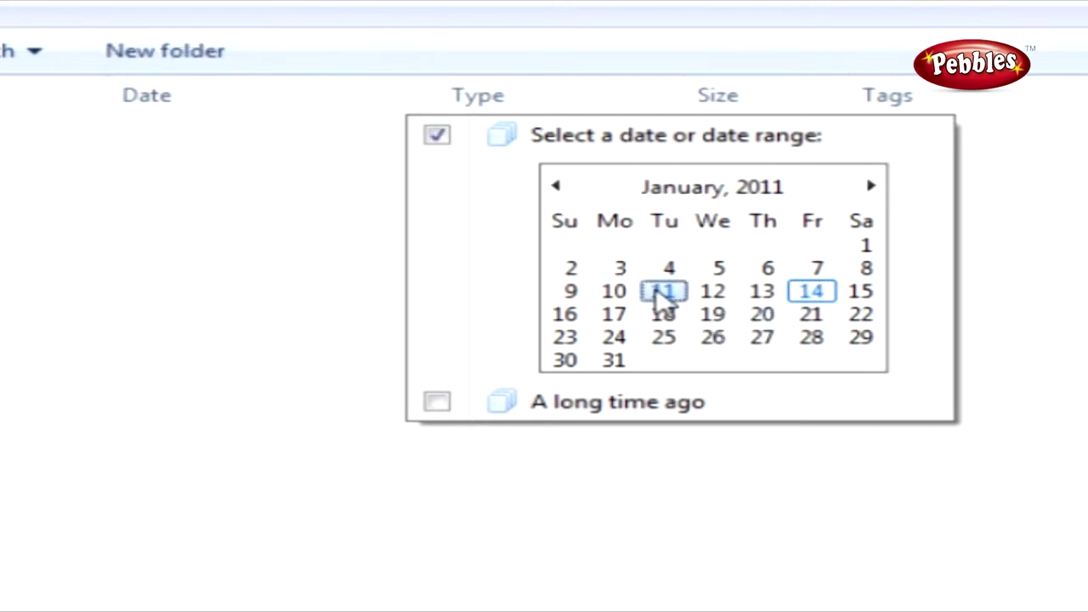
left_click(438, 137)
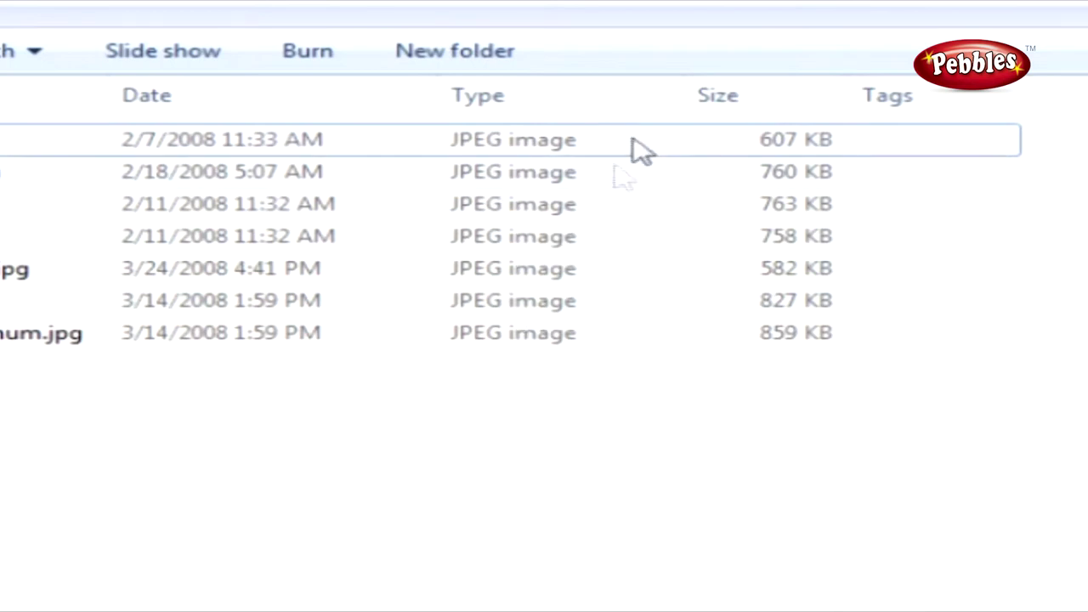
Check the available file type filters, and create a new folder in WALLPAPERS with the default name New folder
left_click(666, 99)
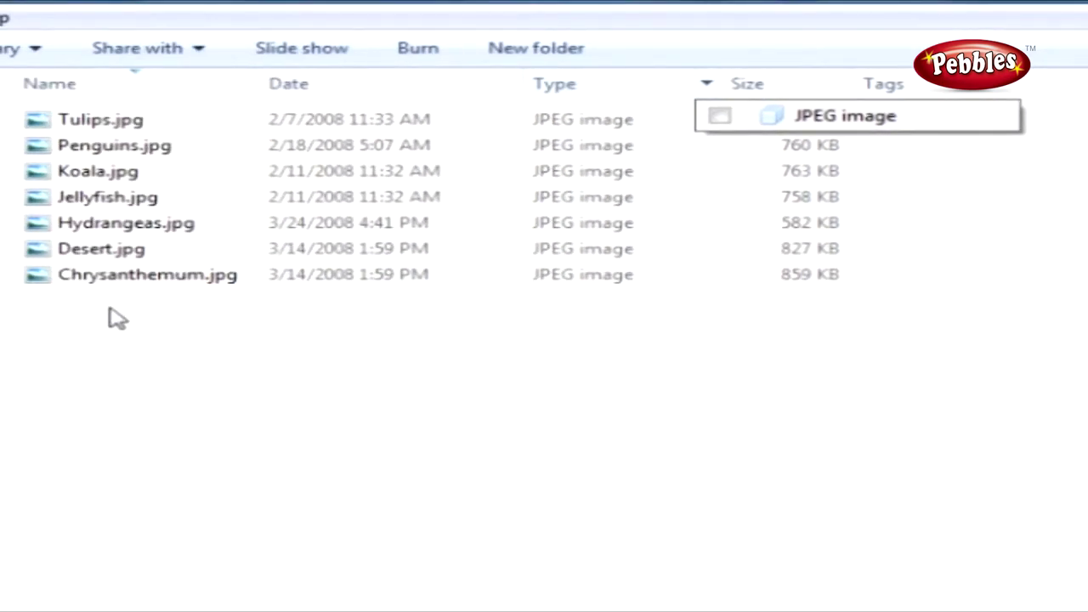
left_click(116, 318)
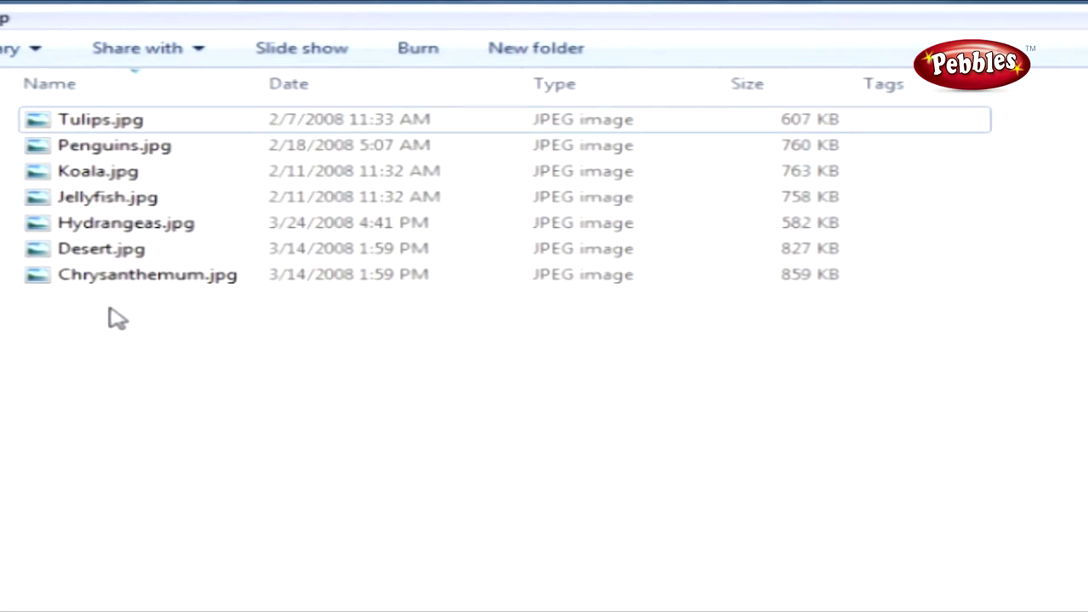
left_click(518, 54)
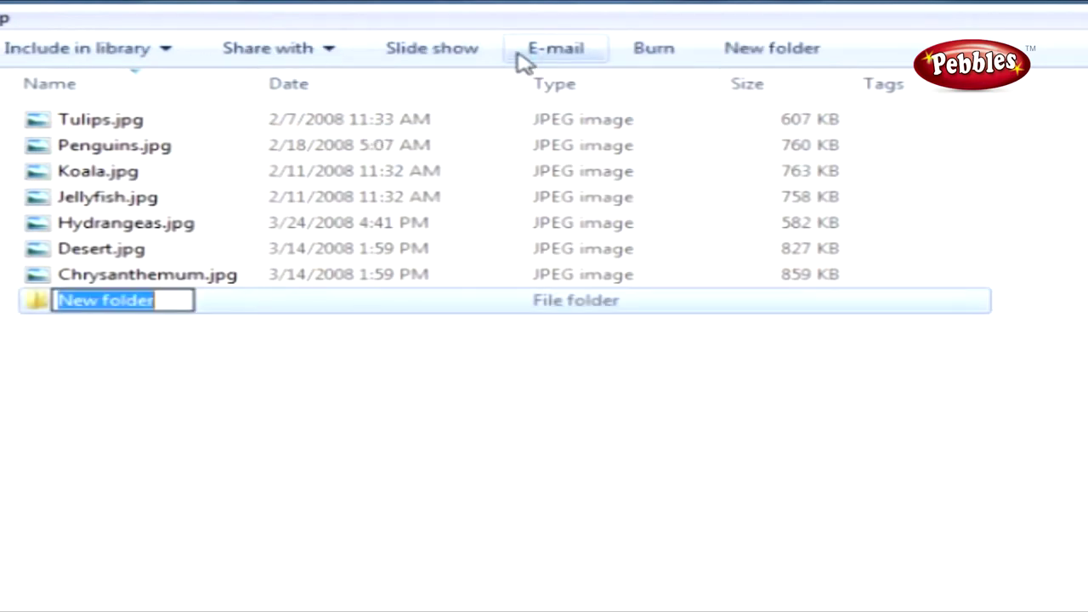
left_click(144, 364)
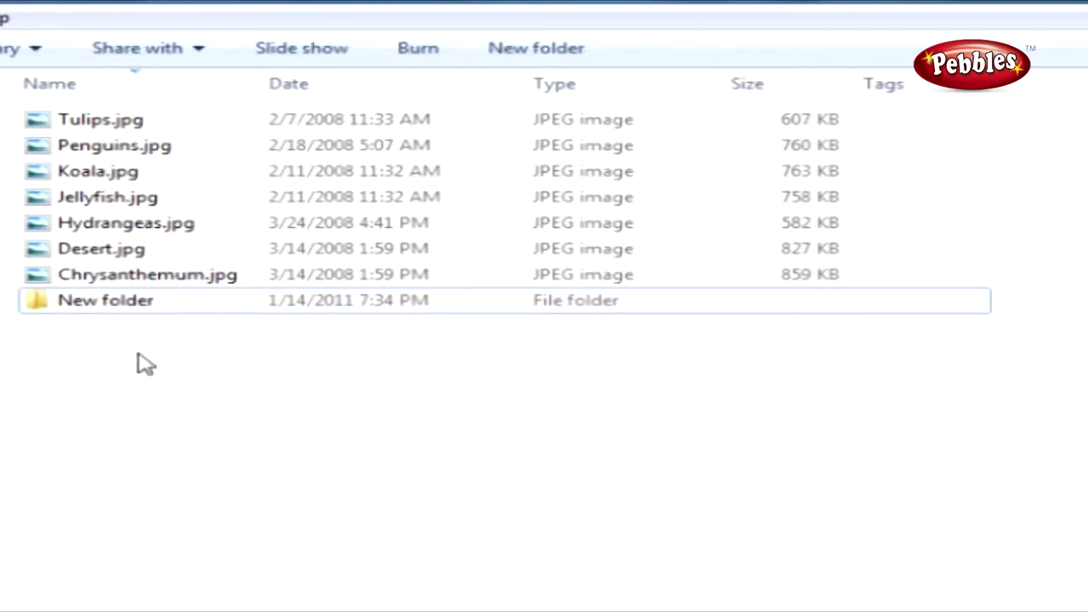
Create a new Microsoft Office Word document in the WALLPAPERS folder, keeping its default name
right_click(144, 364)
mouse_move(255, 607)
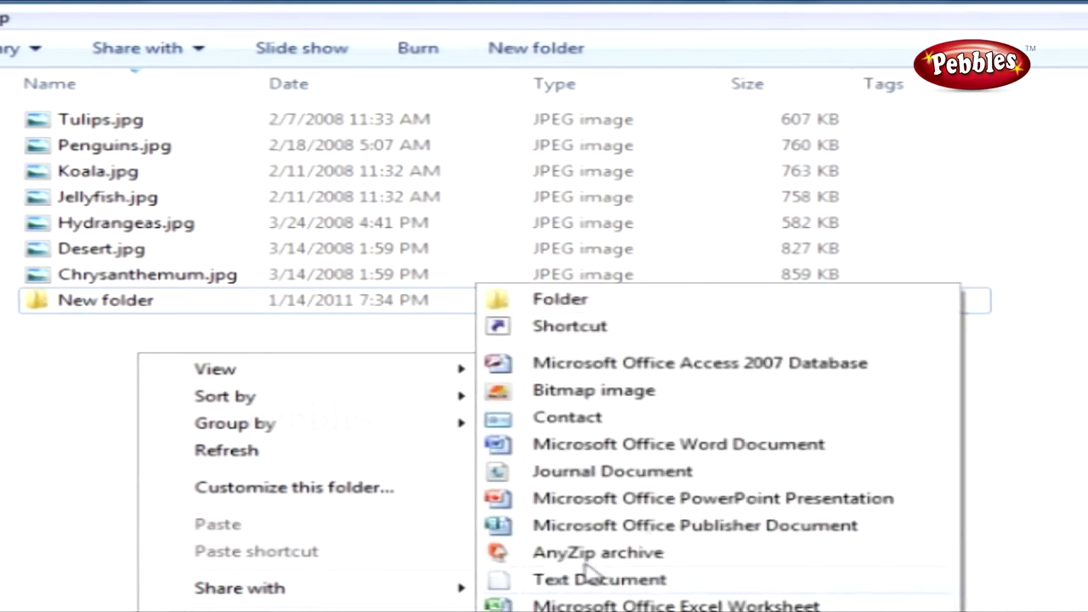
left_click(670, 445)
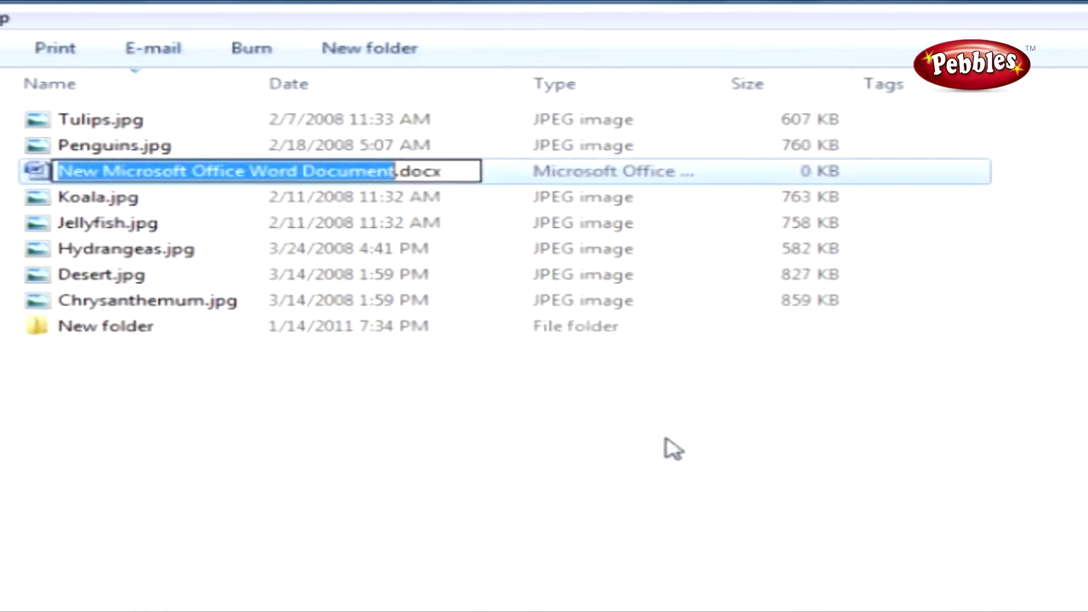
left_click(526, 461)
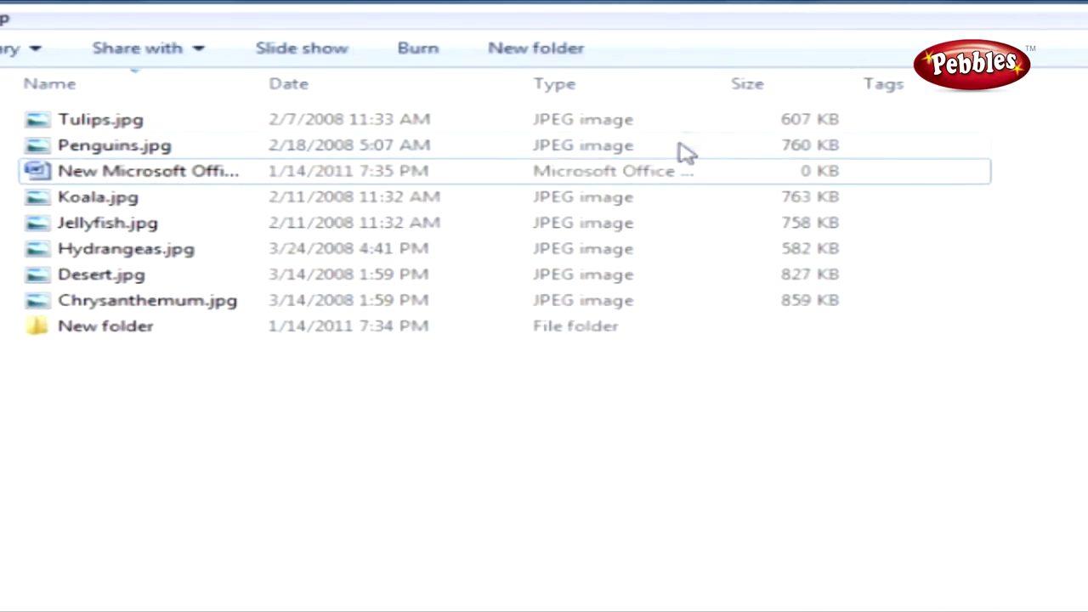
Filter the files by the JPEG image and Microsoft Office Word Document types, and clear both type filters
left_click(707, 85)
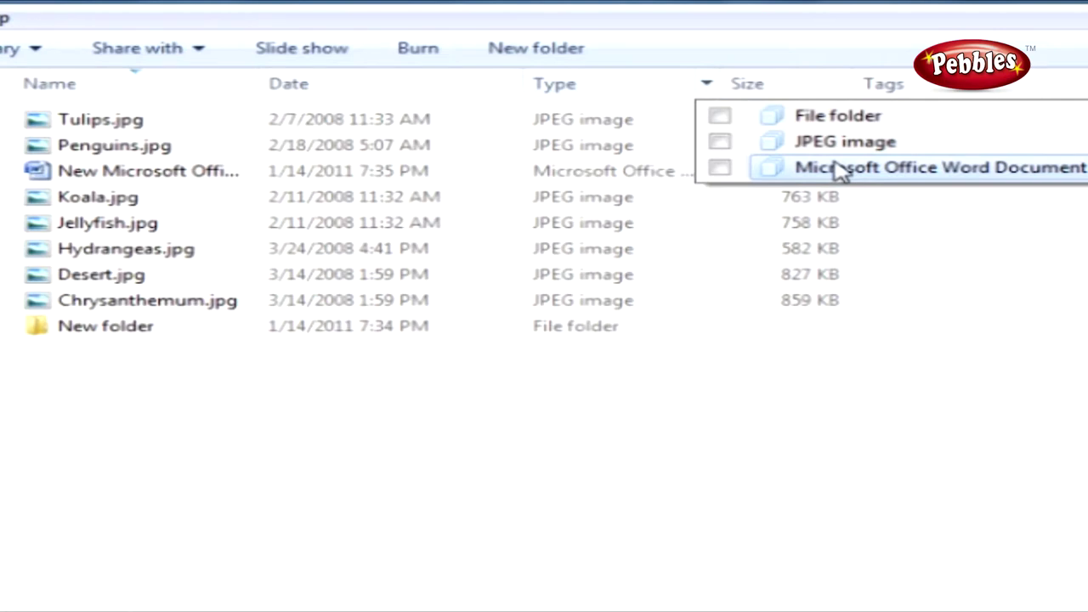
left_click(719, 142)
left_click(719, 168)
left_click(719, 167)
left_click(719, 141)
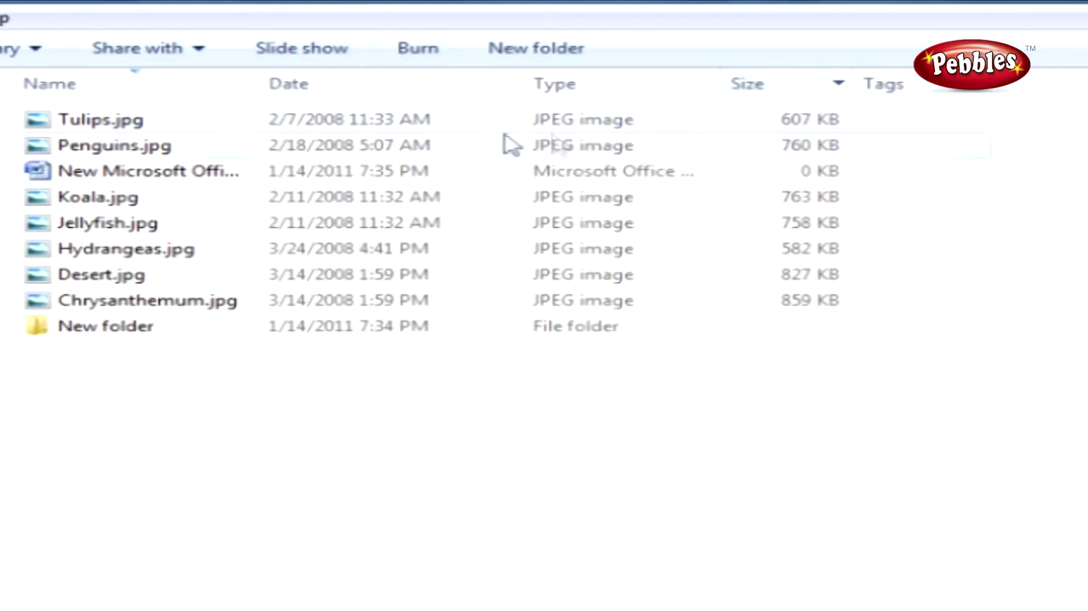
Add the tag Nature to Tulips.jpg and Penguins.jpg together and save the change
left_click(149, 127)
left_click(151, 149, "ctrl")
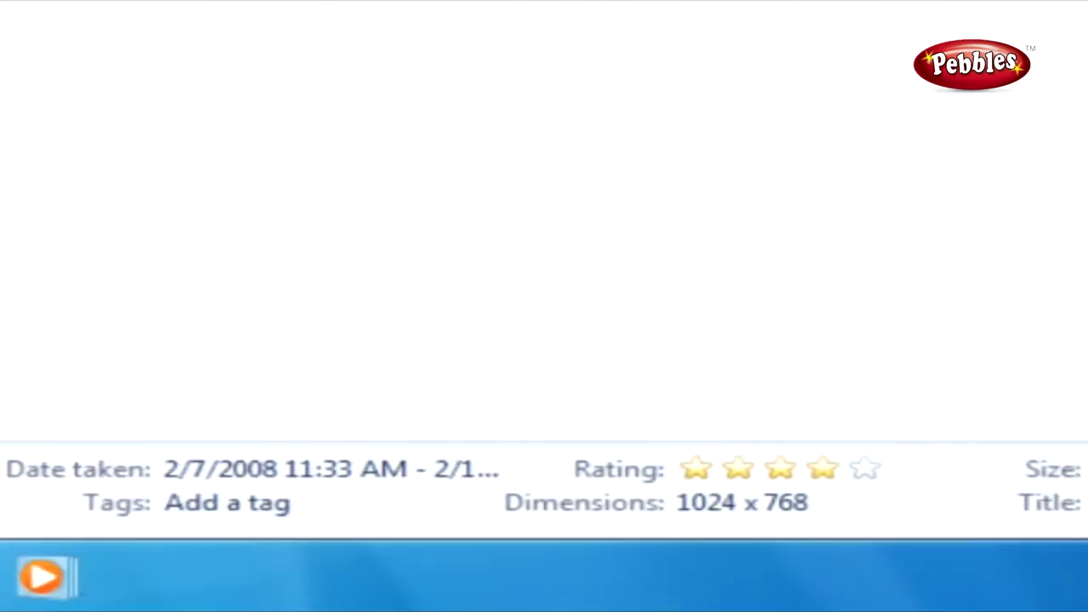
left_click(250, 502)
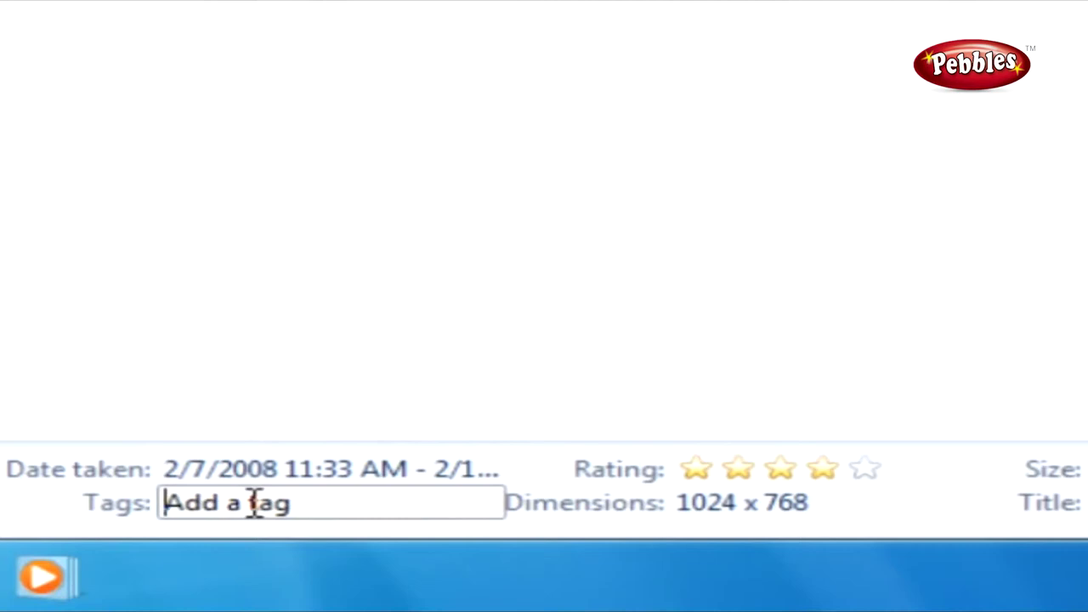
type("Nature")
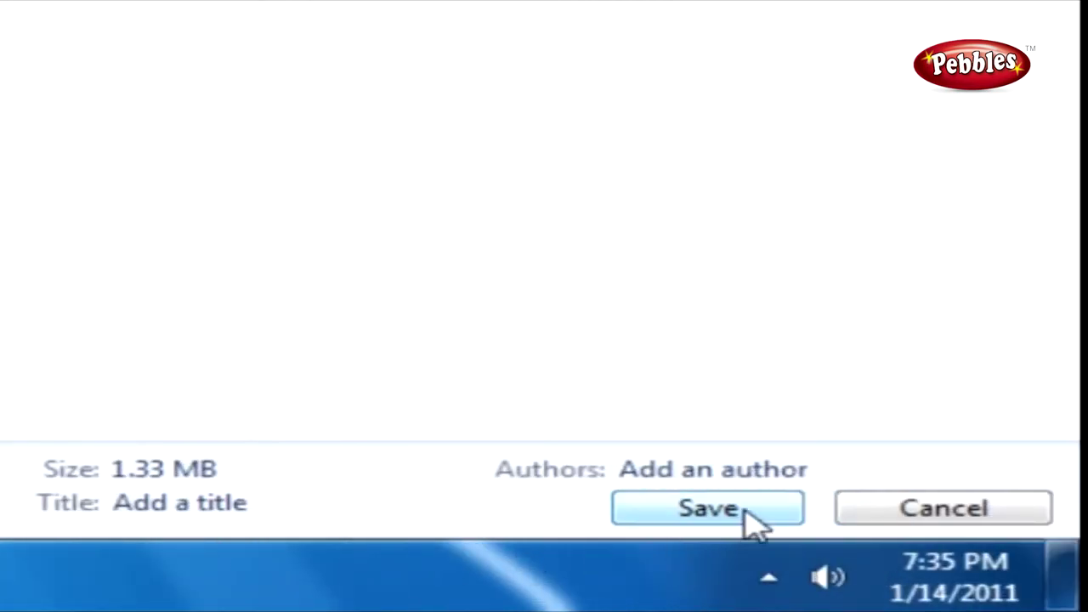
left_click(748, 515)
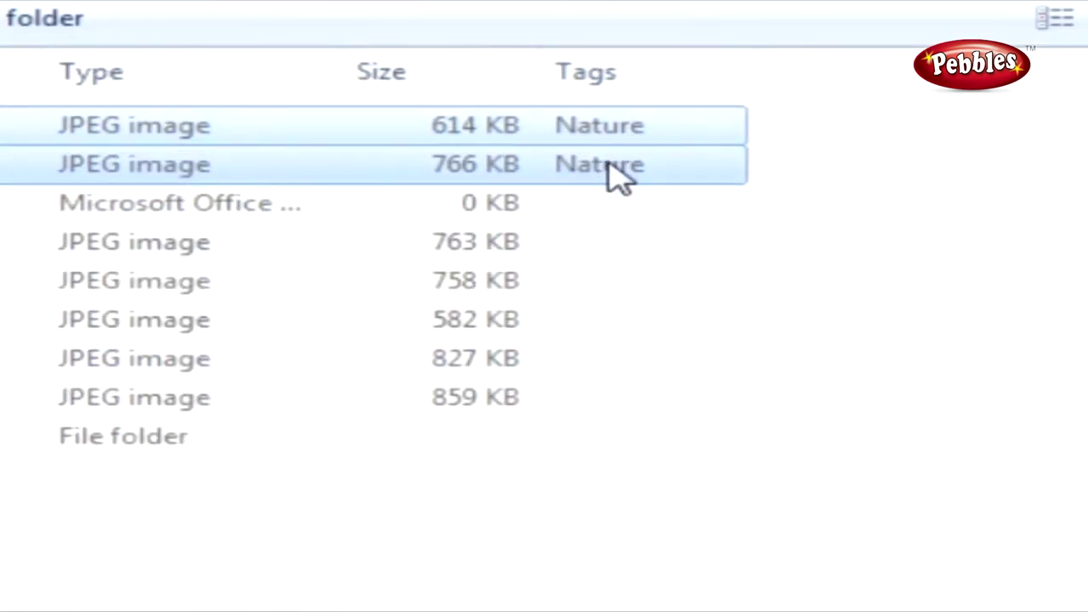
Filter the files by the Nature tag, and clear that tag filter
left_click(738, 73)
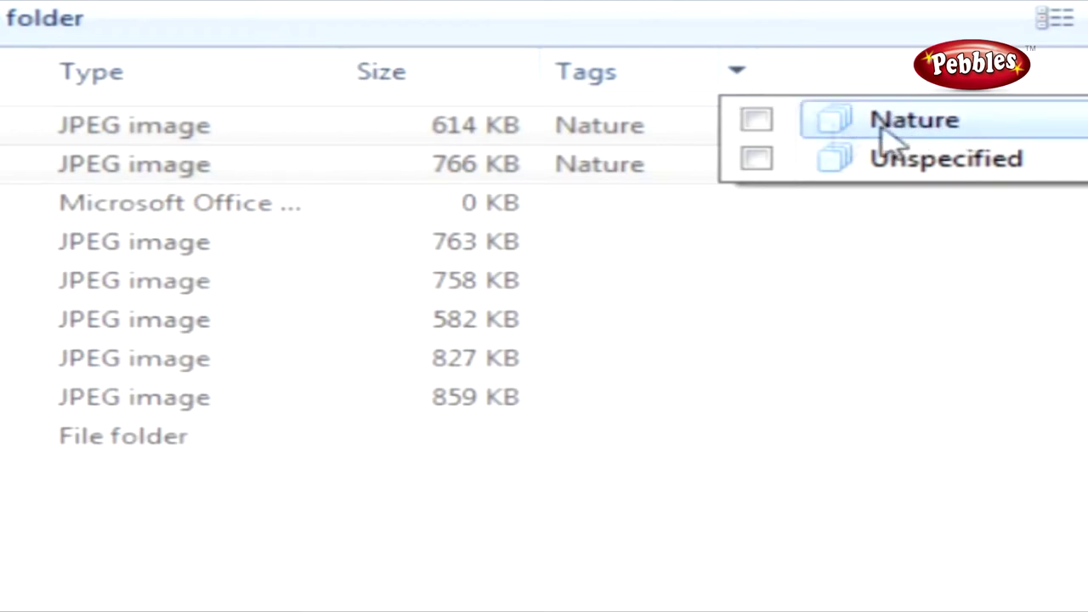
left_click(765, 123)
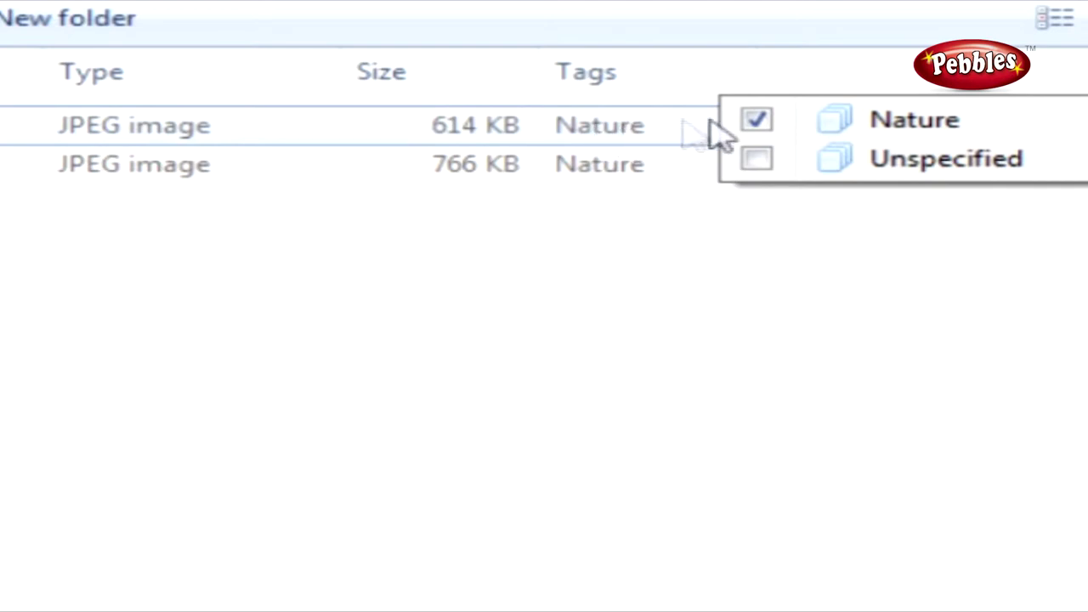
left_click(760, 125)
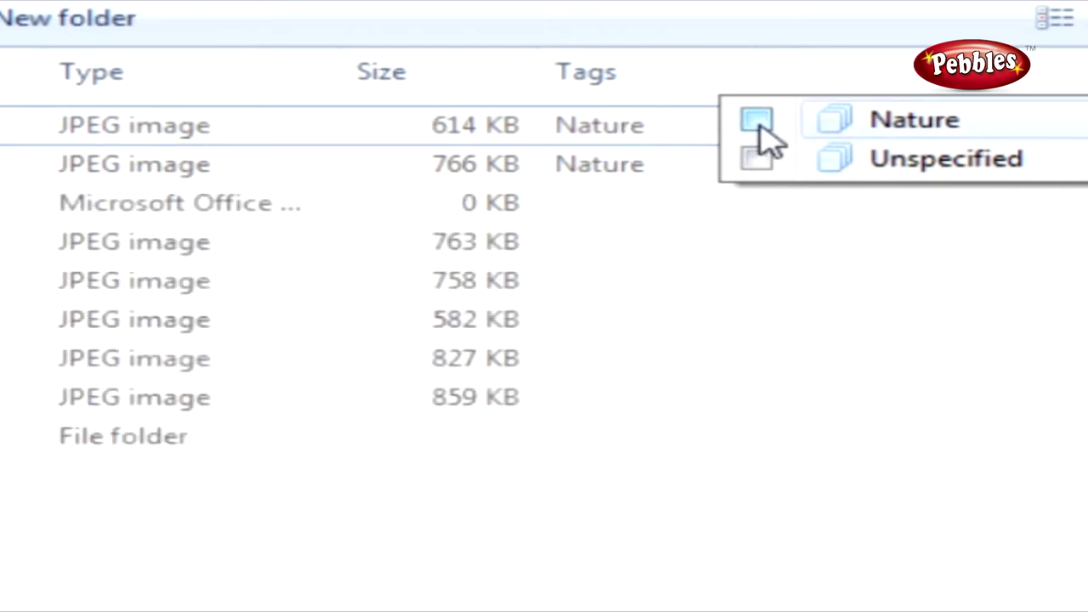
key("Escape")
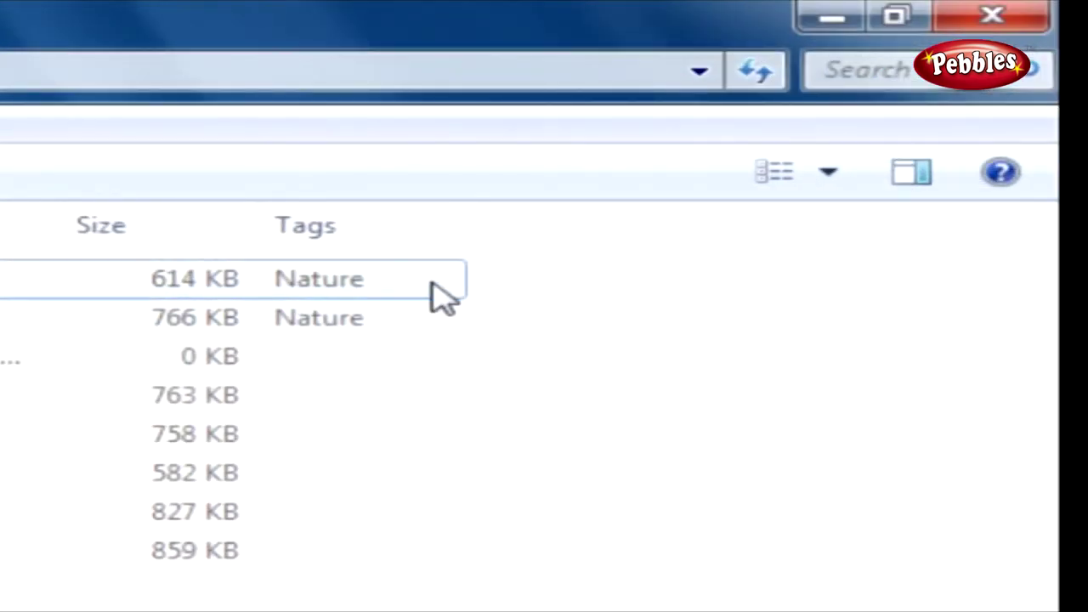
Display the WALLPAPERS files in Content view, as Extra Large Icons, and finally as Large Icons
left_click(812, 179)
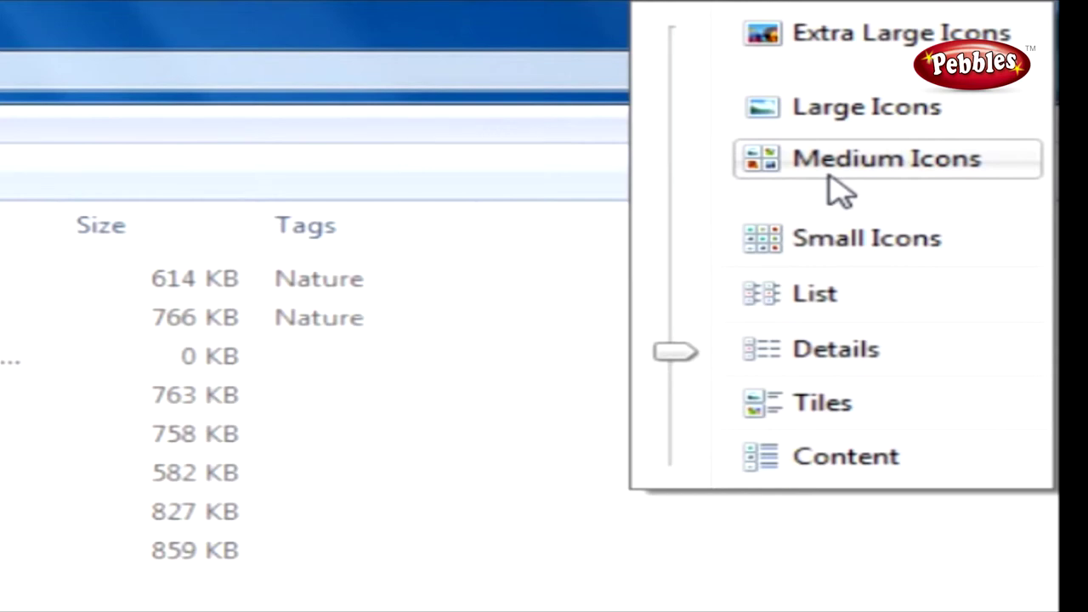
left_click_drag(675, 351, 679, 467)
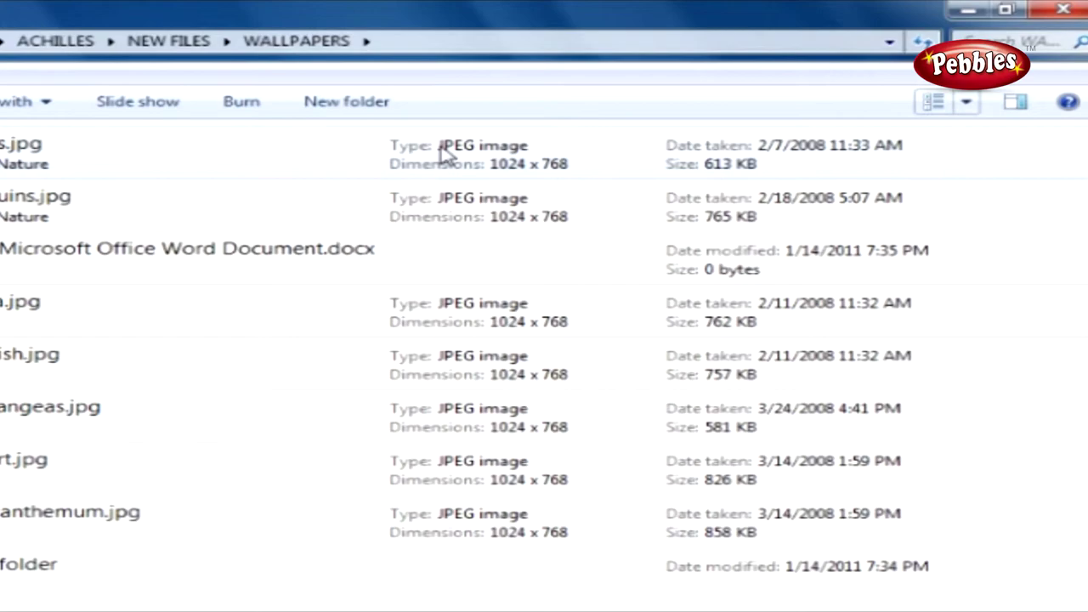
left_click(965, 101)
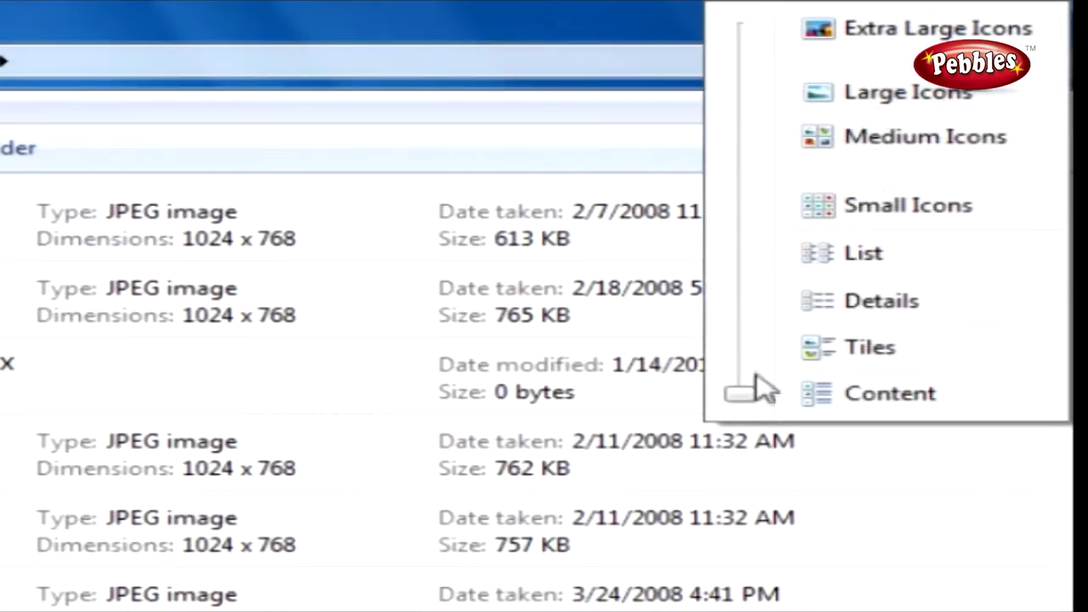
left_click_drag(745, 378, 741, 32)
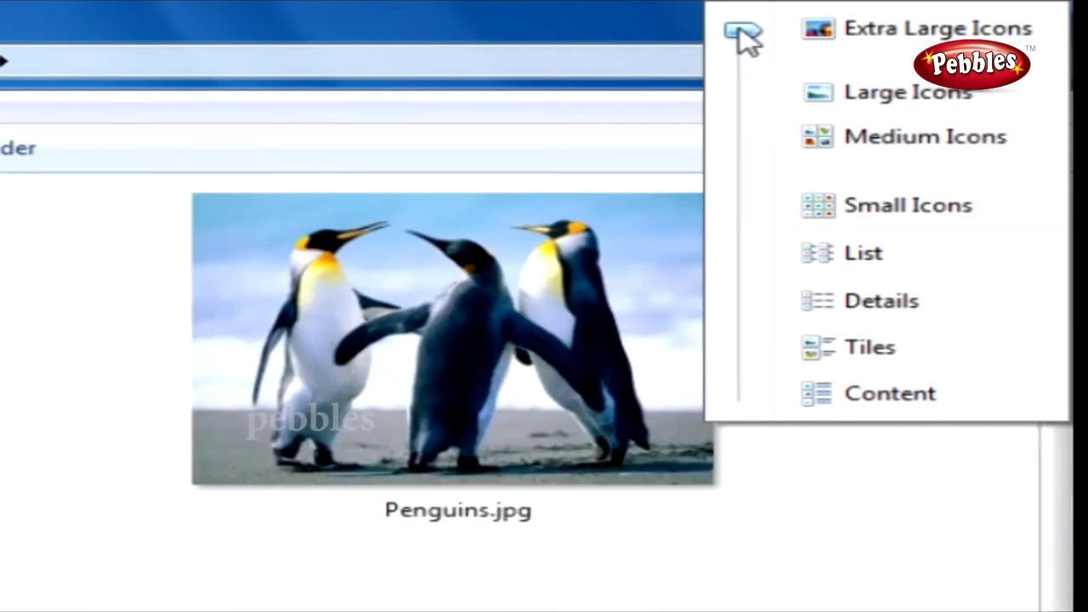
left_click_drag(746, 35, 748, 96)
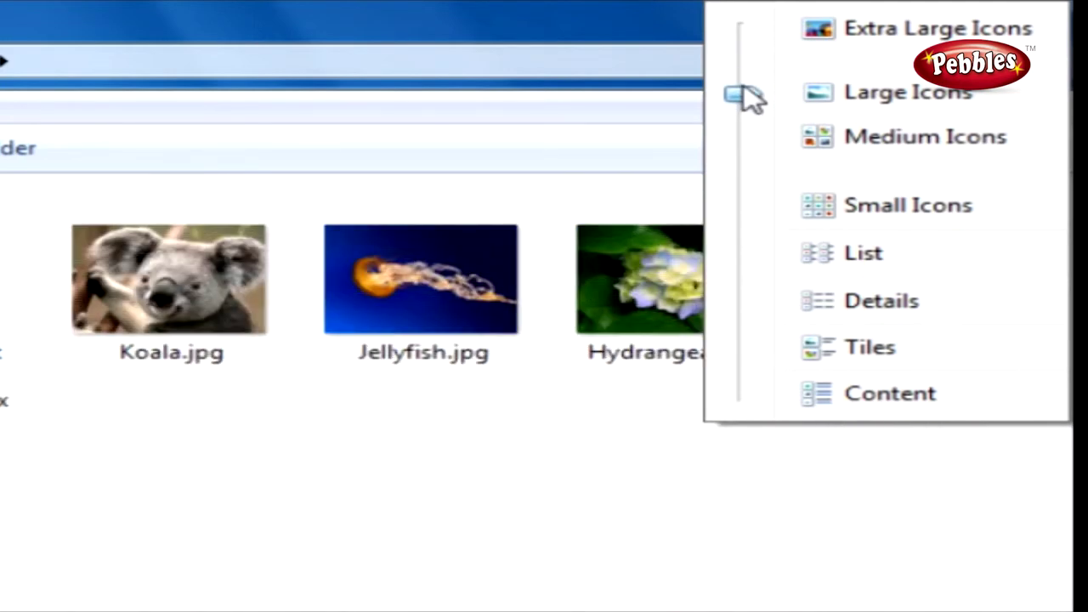
left_click_drag(747, 96, 752, 100)
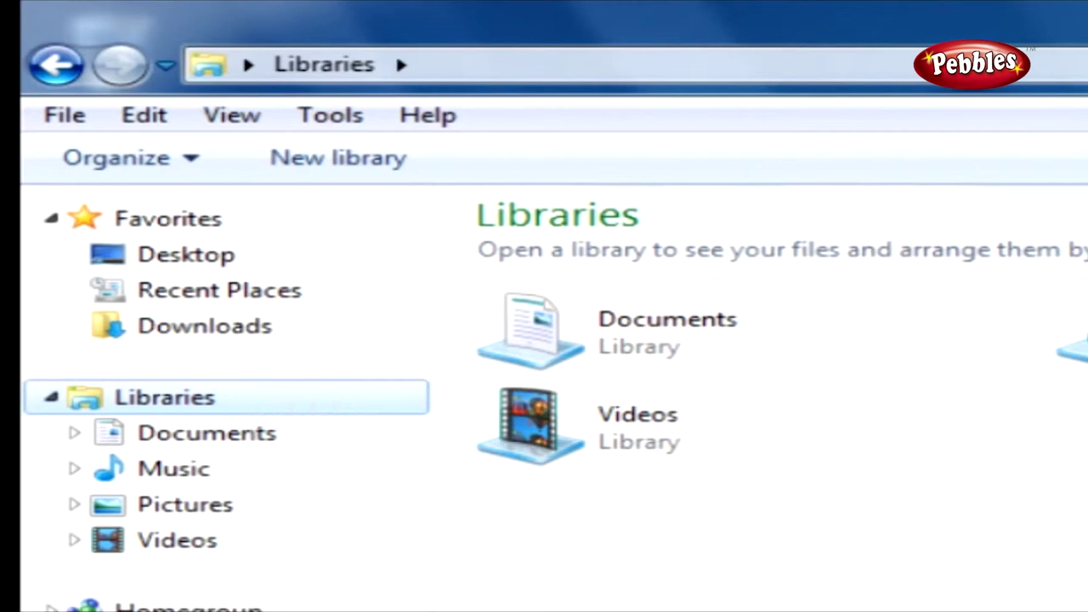
Look through the Documents and Music libraries, and return to the Libraries overview
left_click(287, 442)
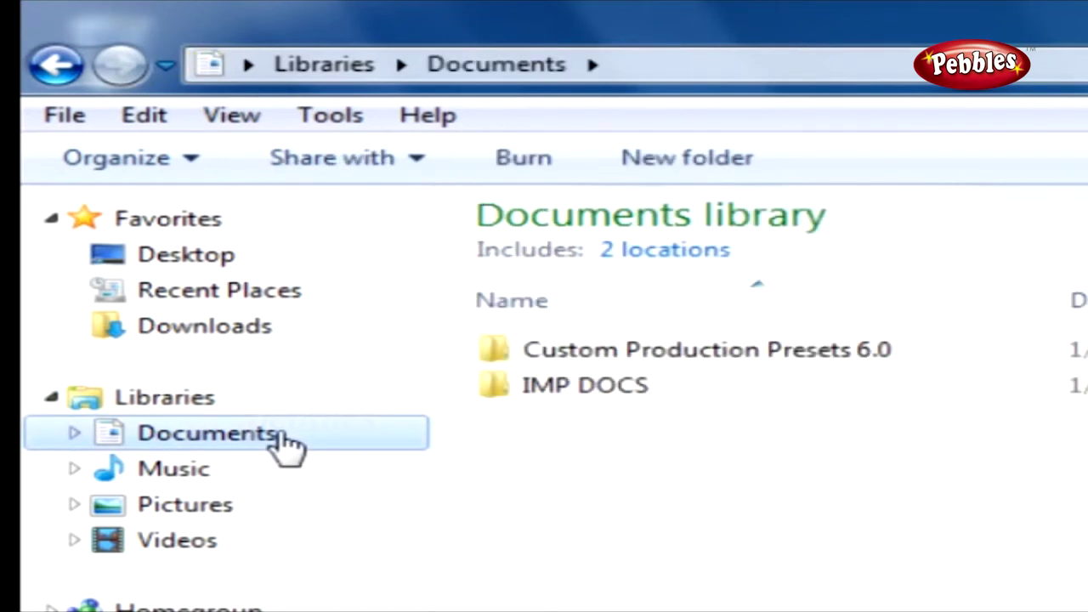
left_click(191, 401)
left_click(173, 468)
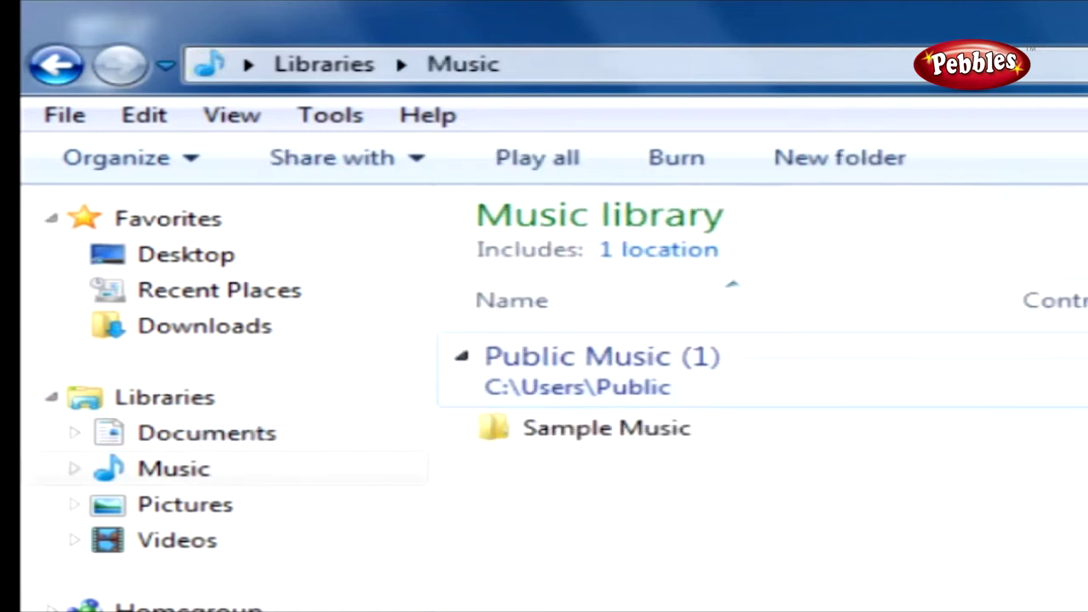
key("alt+Left")
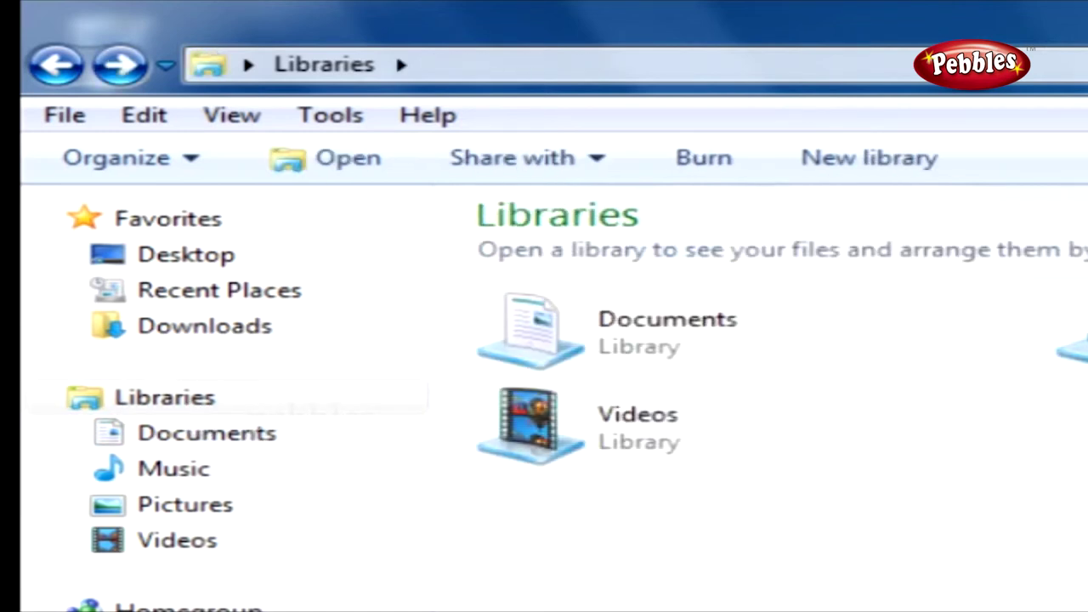
View the contents of the Sample Pictures folder in the Pictures library, and go back to the library
left_click(185, 504)
key("alt+Left")
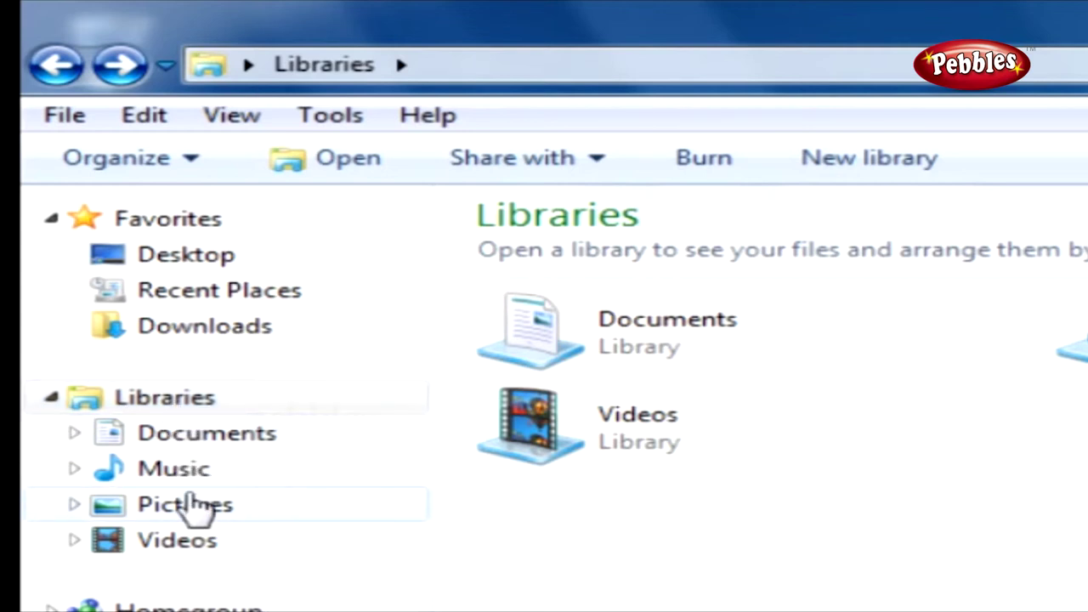
left_click(192, 506)
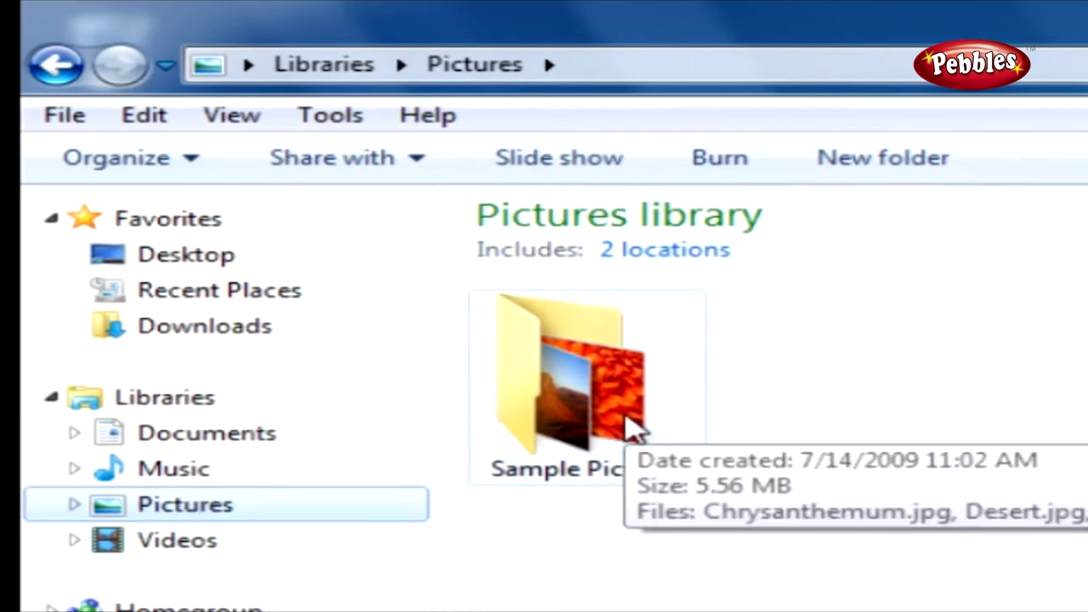
double_click(635, 431)
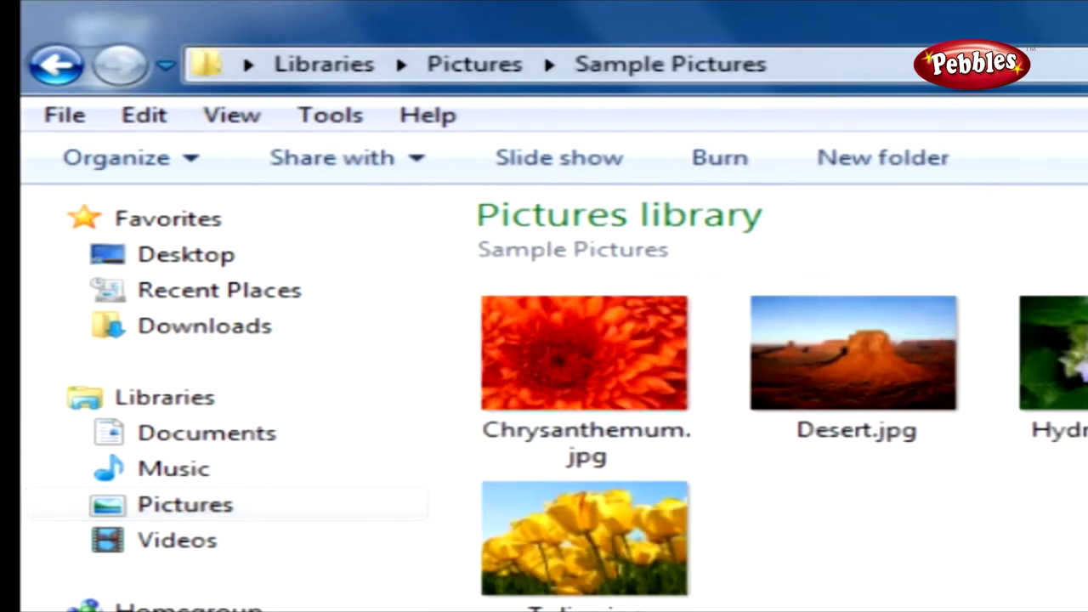
left_click(55, 64)
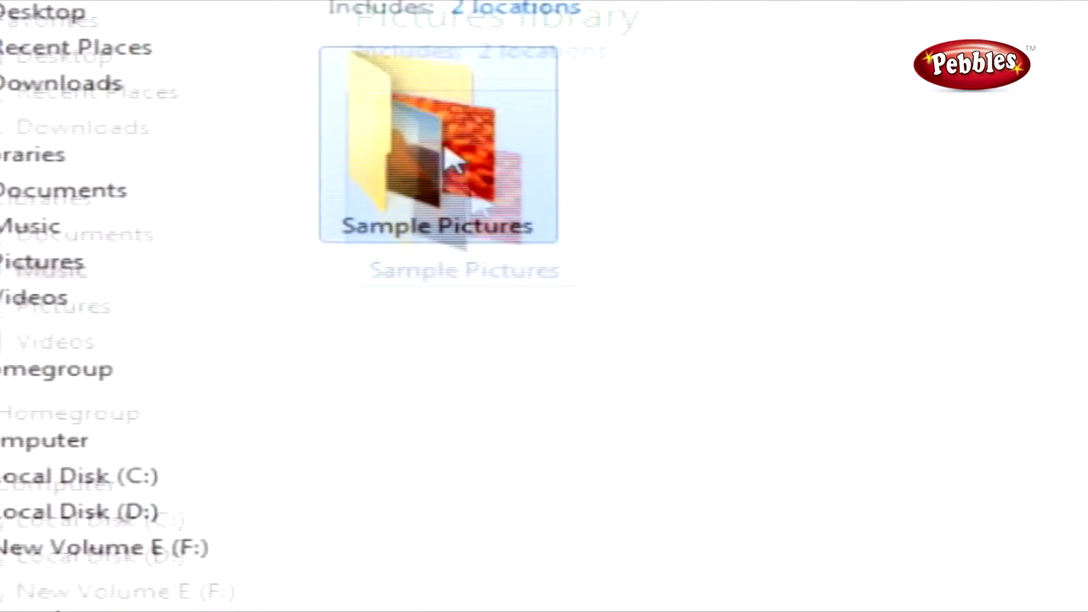
View the general properties of the Sample Pictures folder, close them, and minimize the library window
right_click(453, 160)
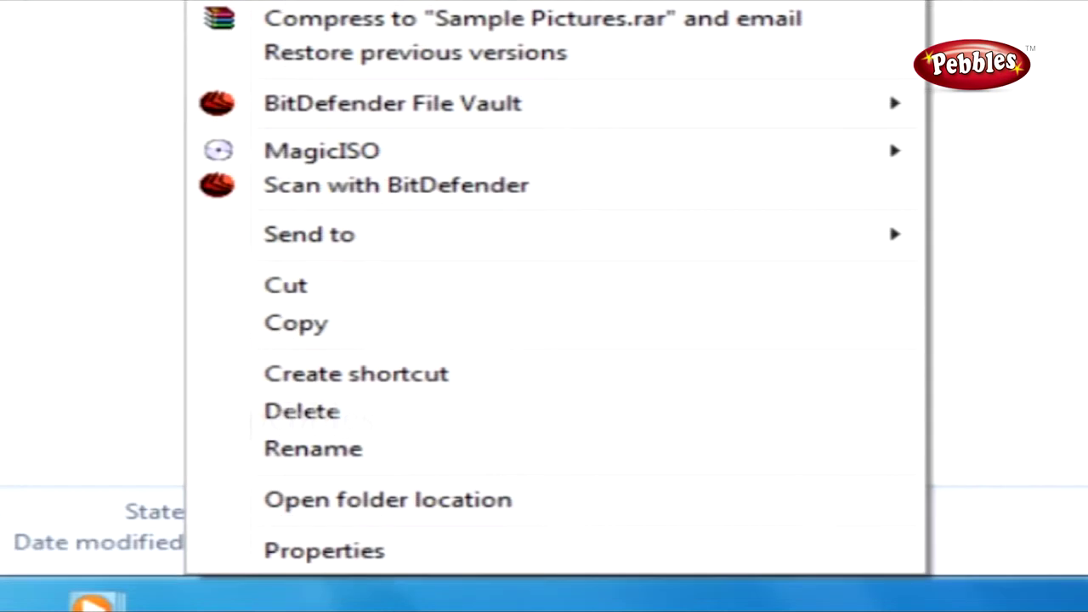
left_click(324, 550)
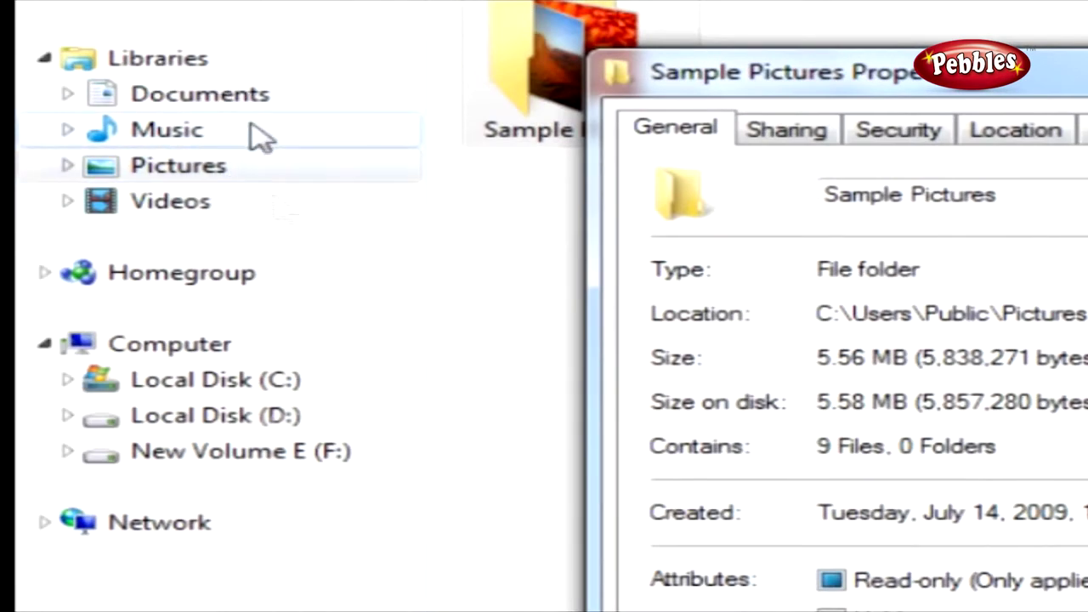
left_click_drag(995, 92, 1012, 28)
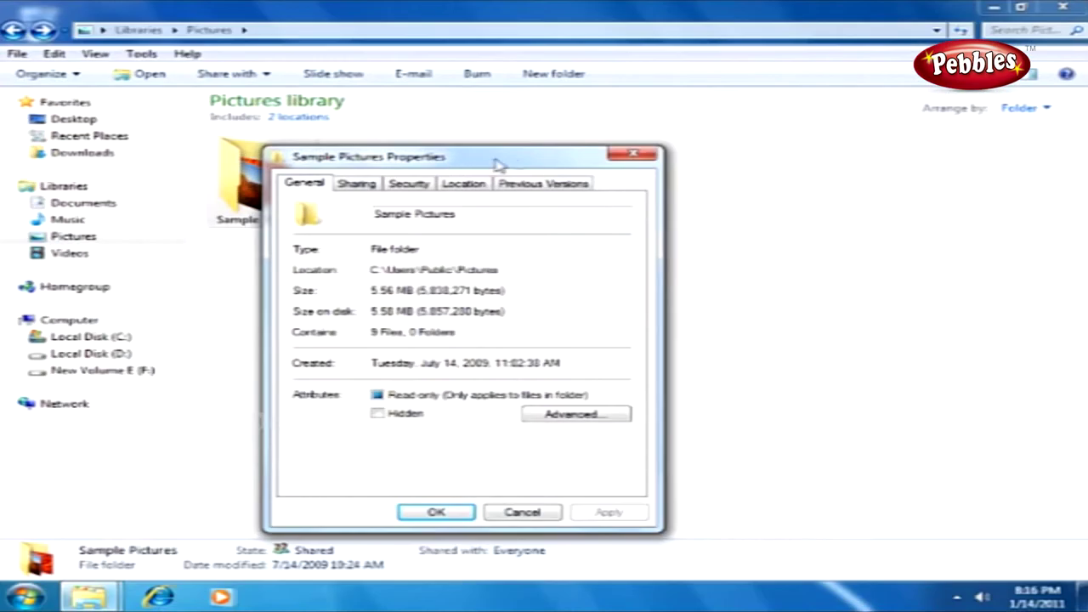
left_click(631, 155)
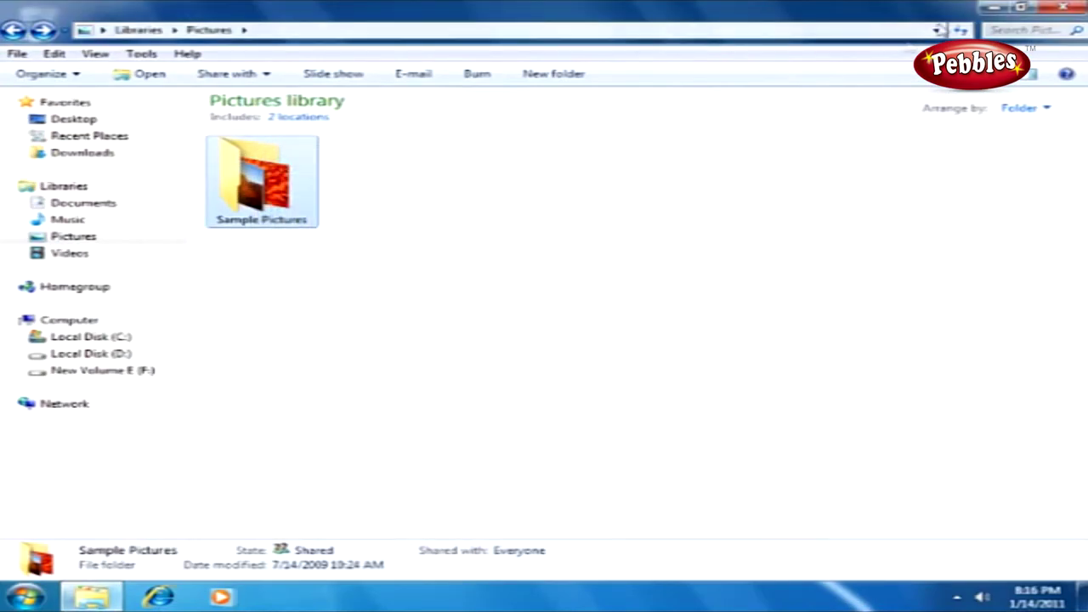
left_click(996, 7)
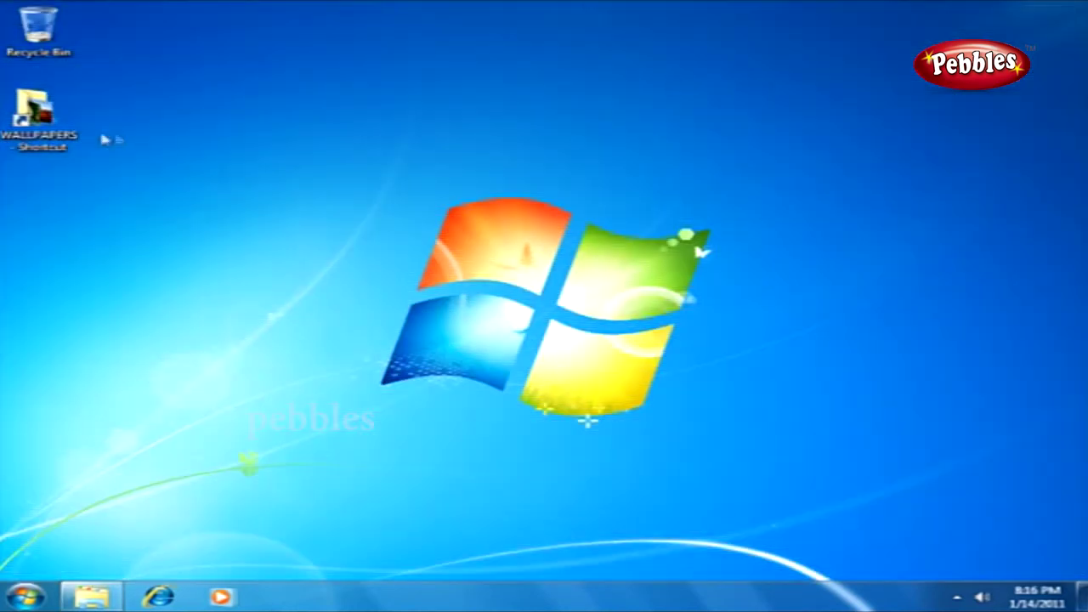
Open the WALLPAPERS shortcut, go up to the NEW FILES folder, and create a new library from the WALLPAPERS folder
double_click(43, 124)
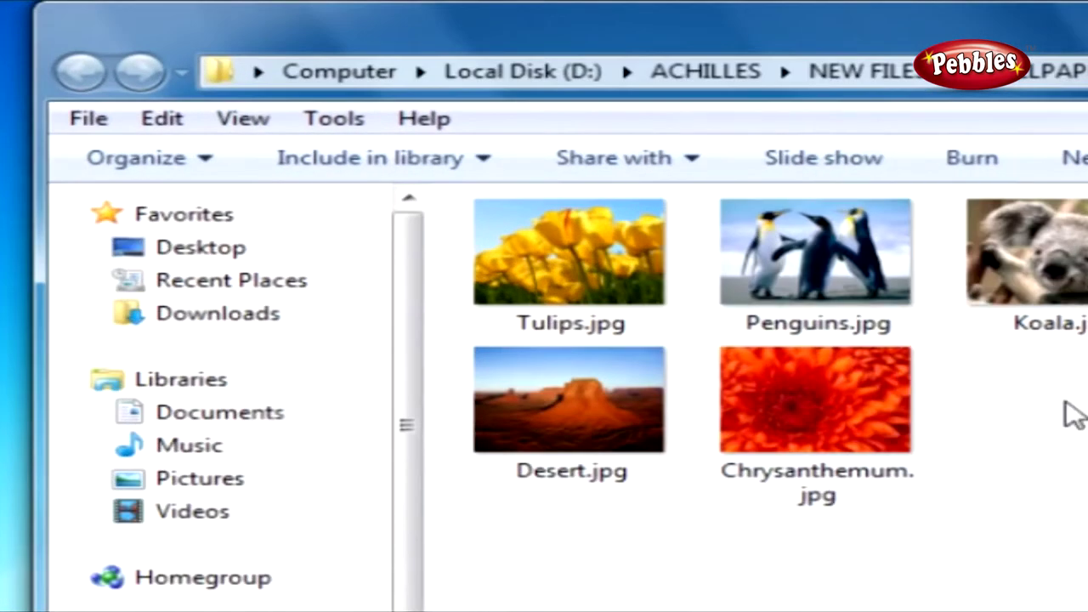
left_click(888, 77)
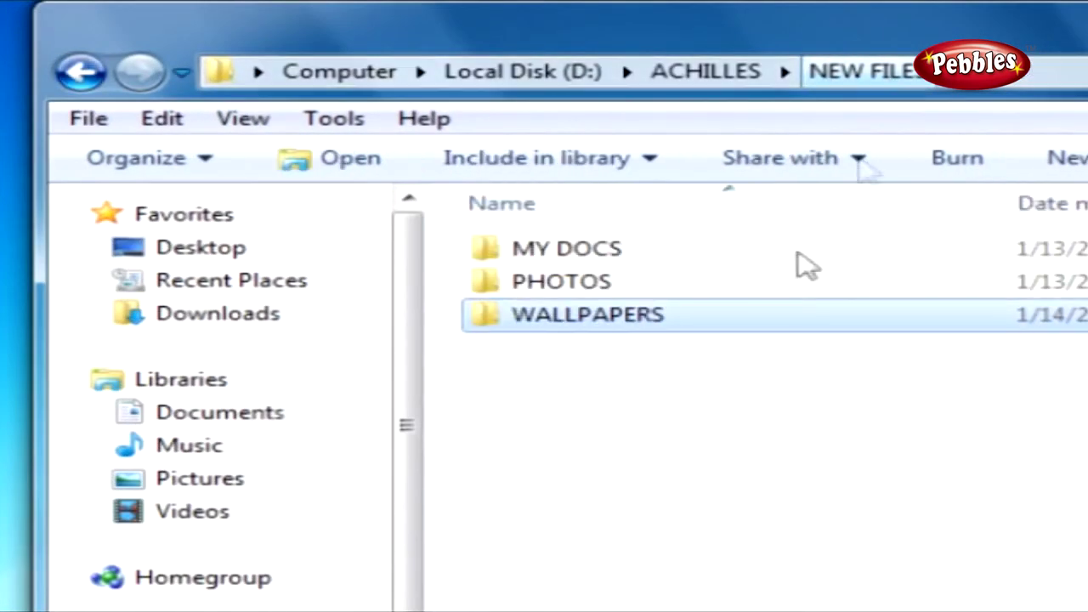
mouse_move(586, 328)
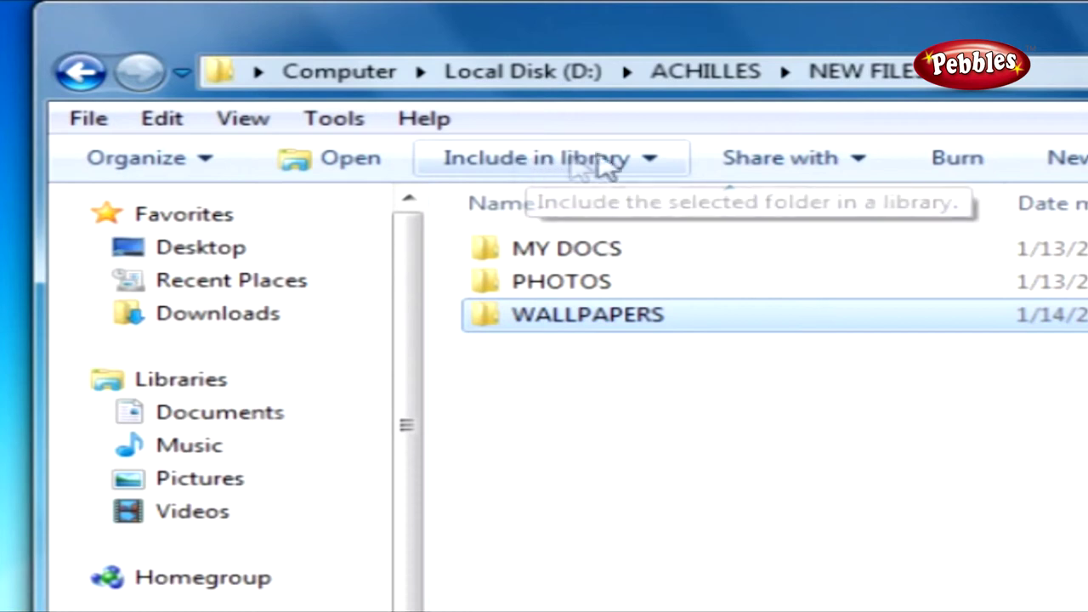
left_click(659, 162)
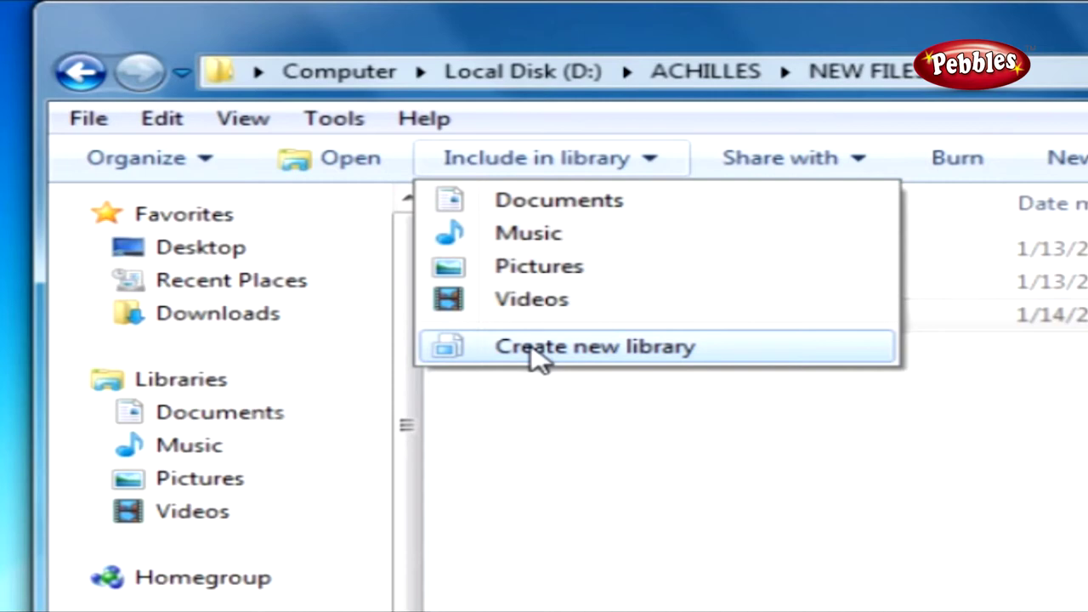
left_click(597, 347)
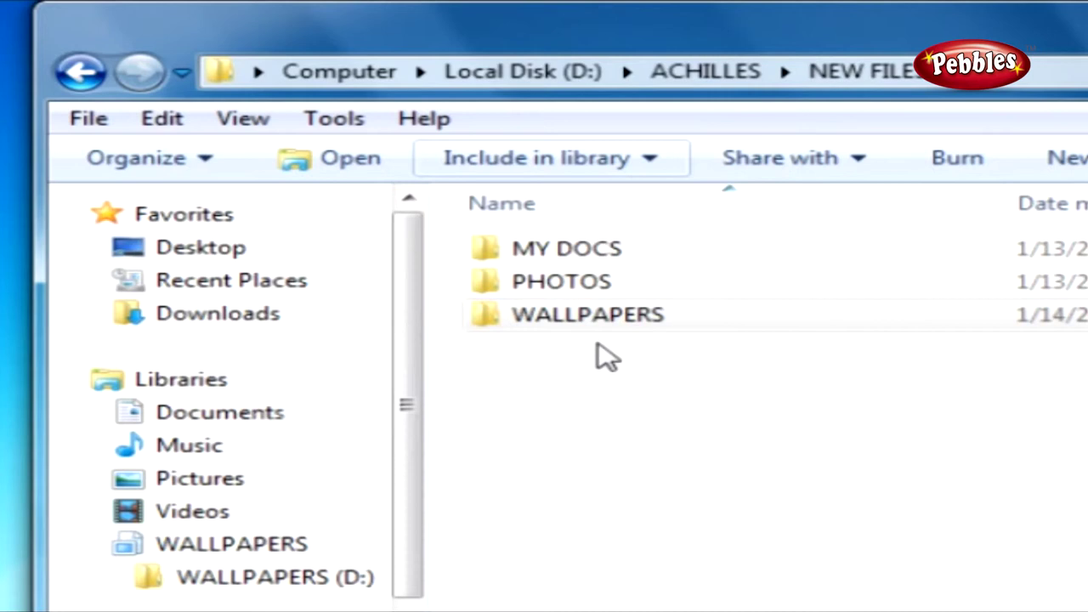
Remove the WALLPAPERS (D:) folder from the WALLPAPERS library, delete the library itself, and put the Libraries window away
left_click_drag(413, 456, 413, 498)
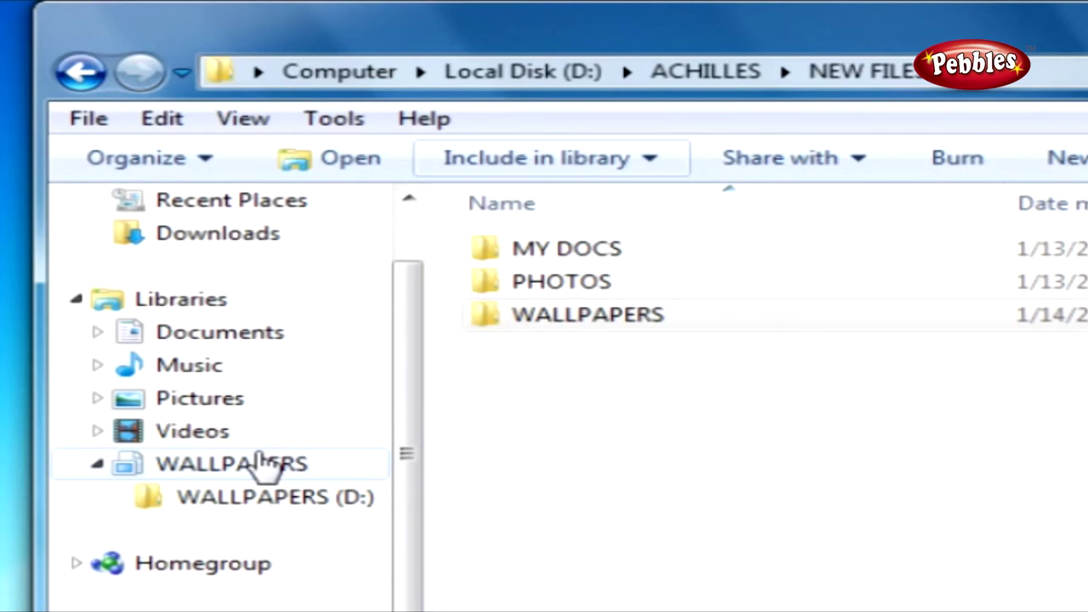
left_click(272, 499)
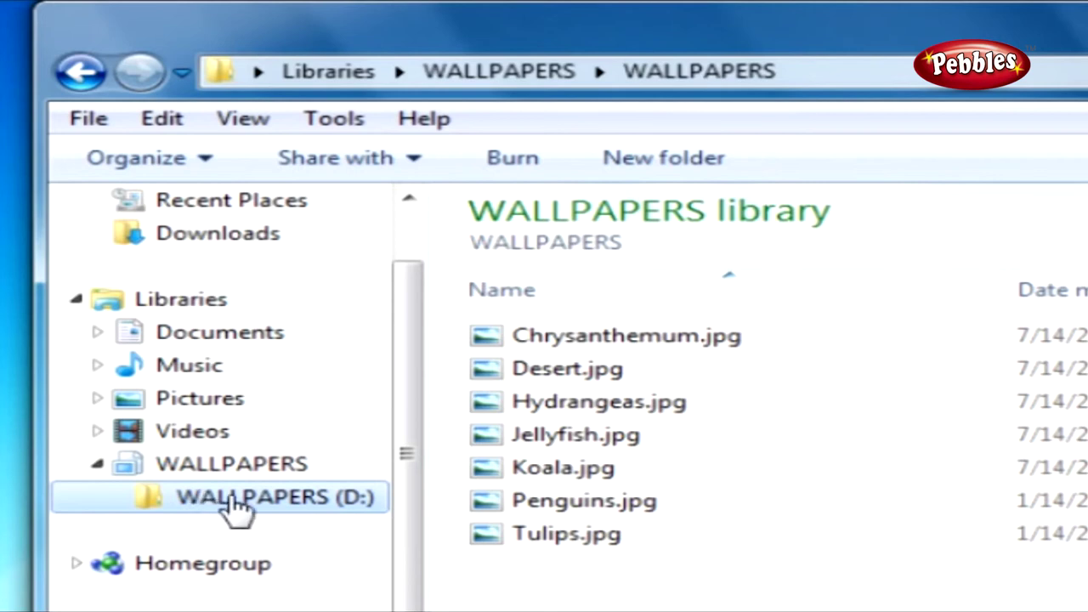
key("Delete")
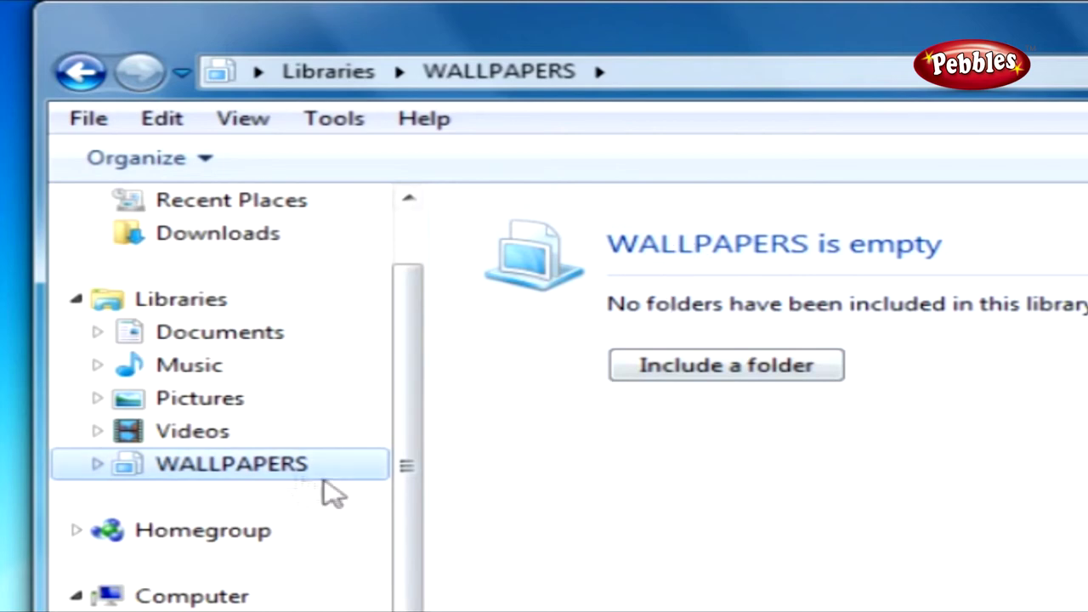
key("Delete")
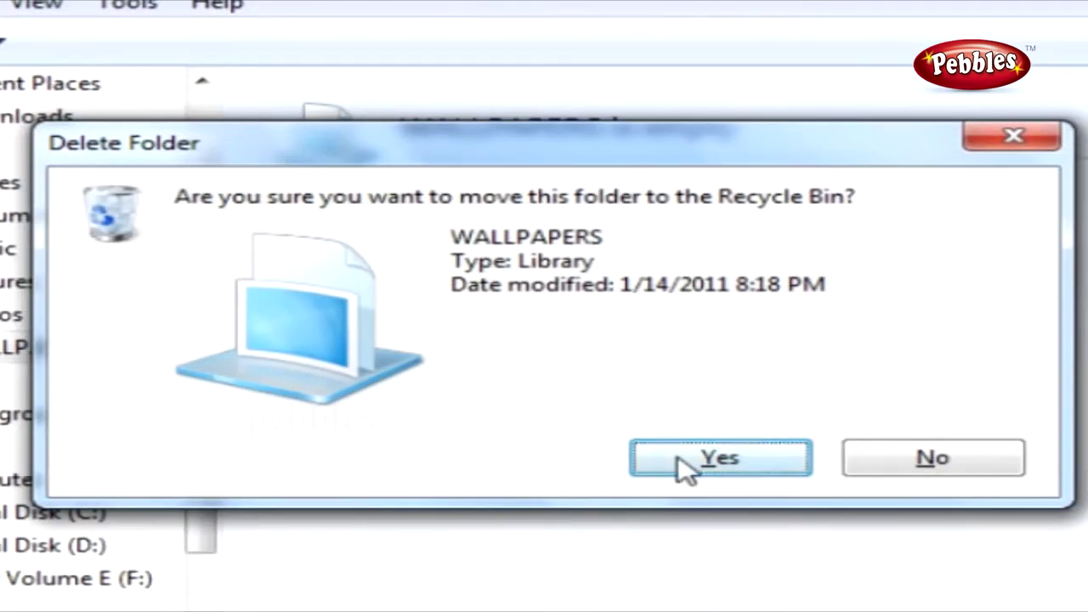
left_click(685, 466)
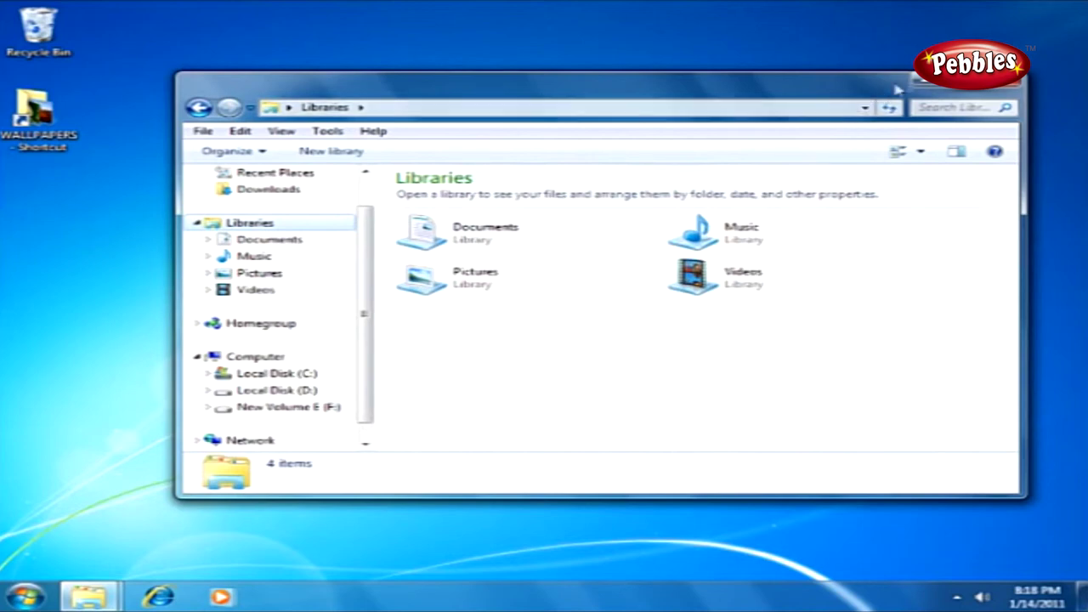
left_click(926, 83)
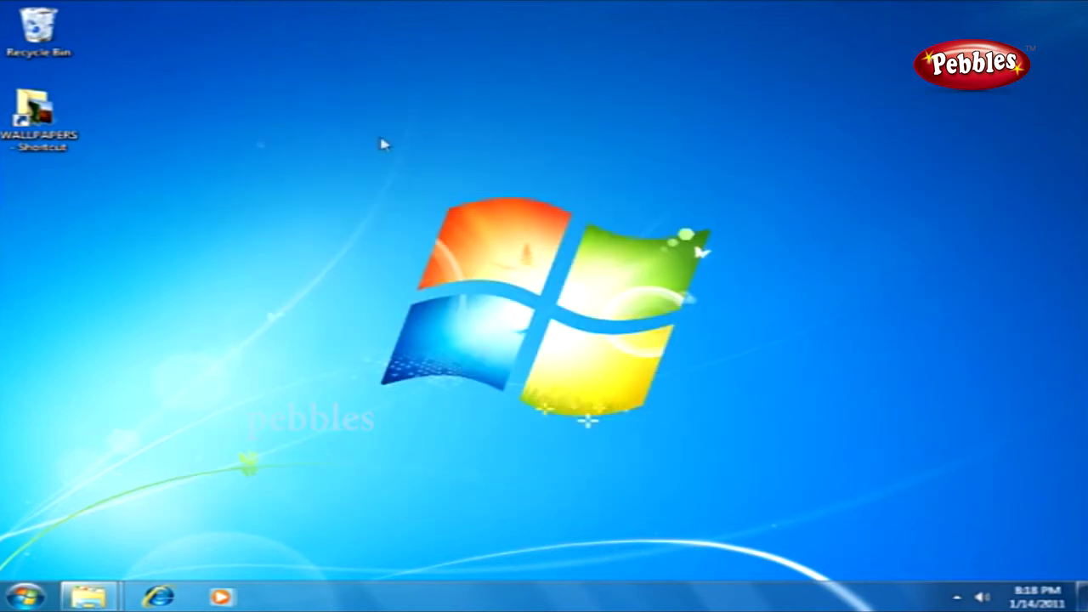
Open the WALLPAPERS folder from its desktop shortcut and go up to the NEW FILES folder
double_click(43, 119)
left_click_drag(501, 106, 452, 83)
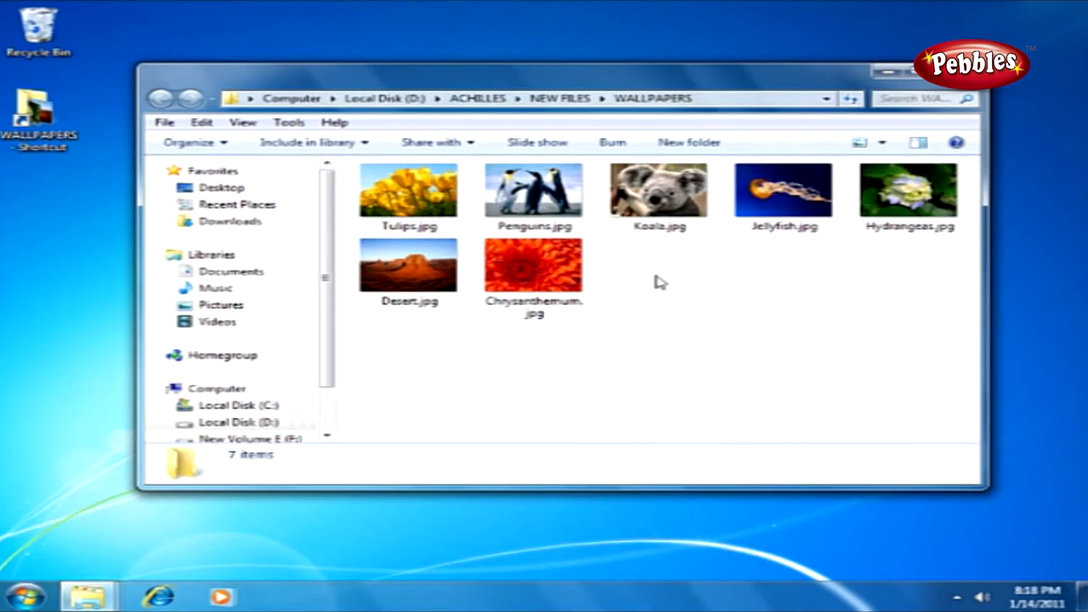
left_click(561, 98)
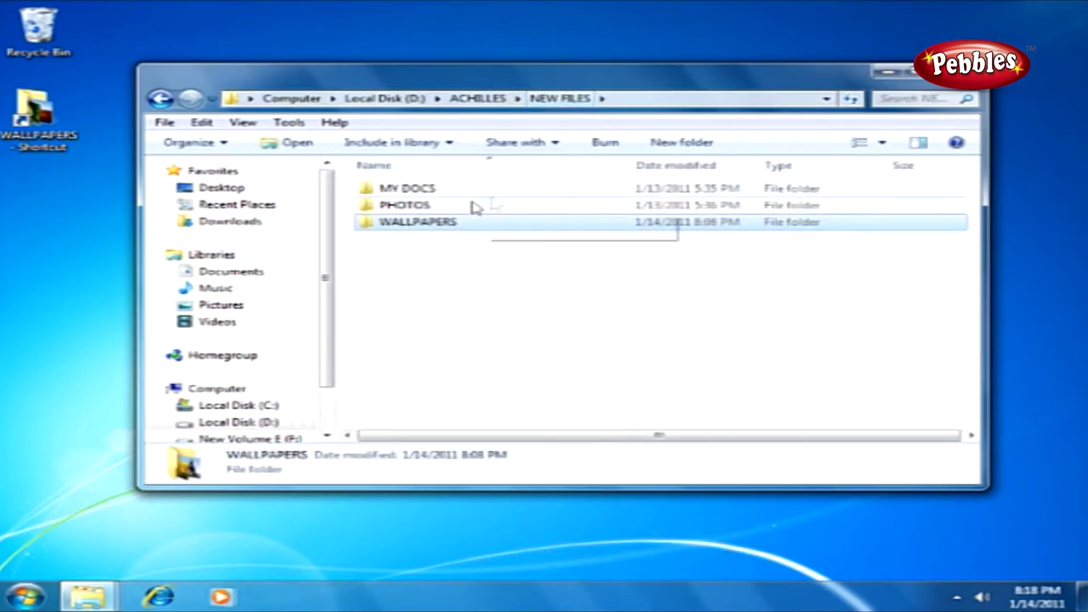
mouse_move(448, 227)
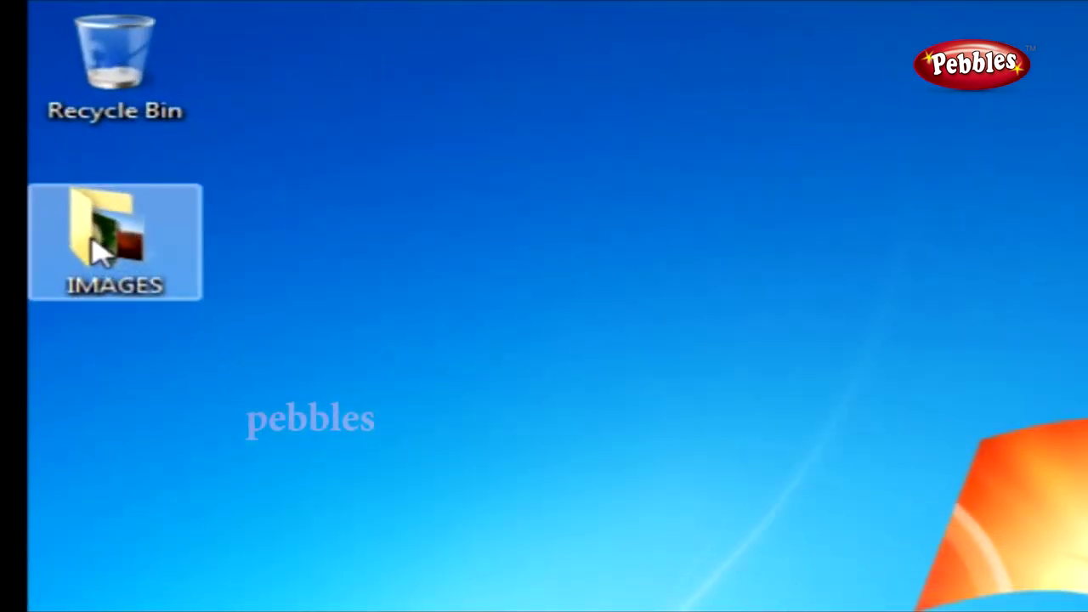
Open the IMAGES desktop folder, view its general properties from inside the folder and from its desktop icon, and close them
double_click(95, 248)
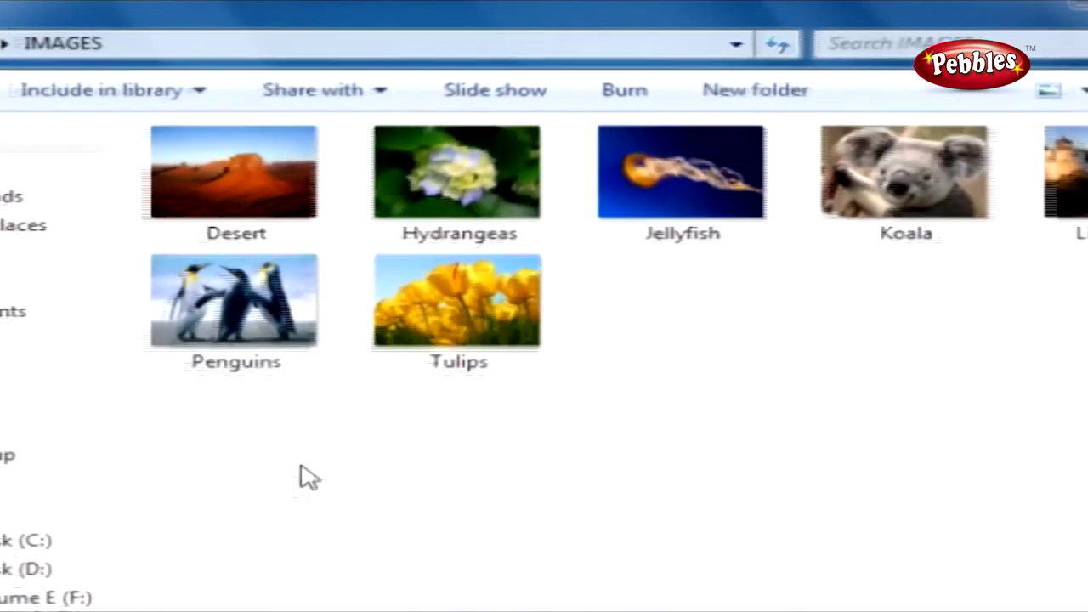
right_click(307, 476)
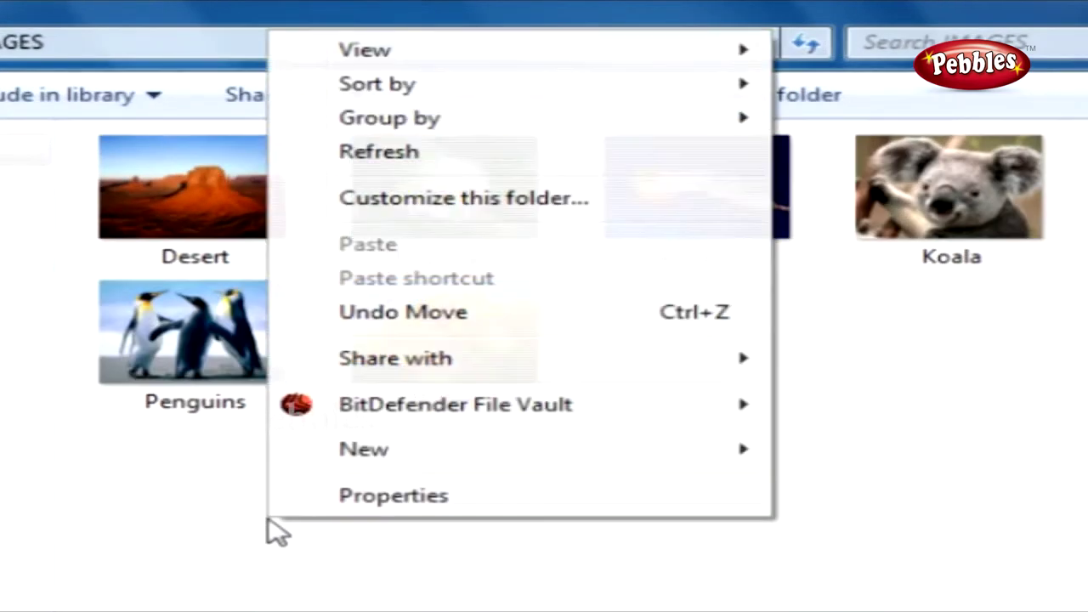
left_click(398, 497)
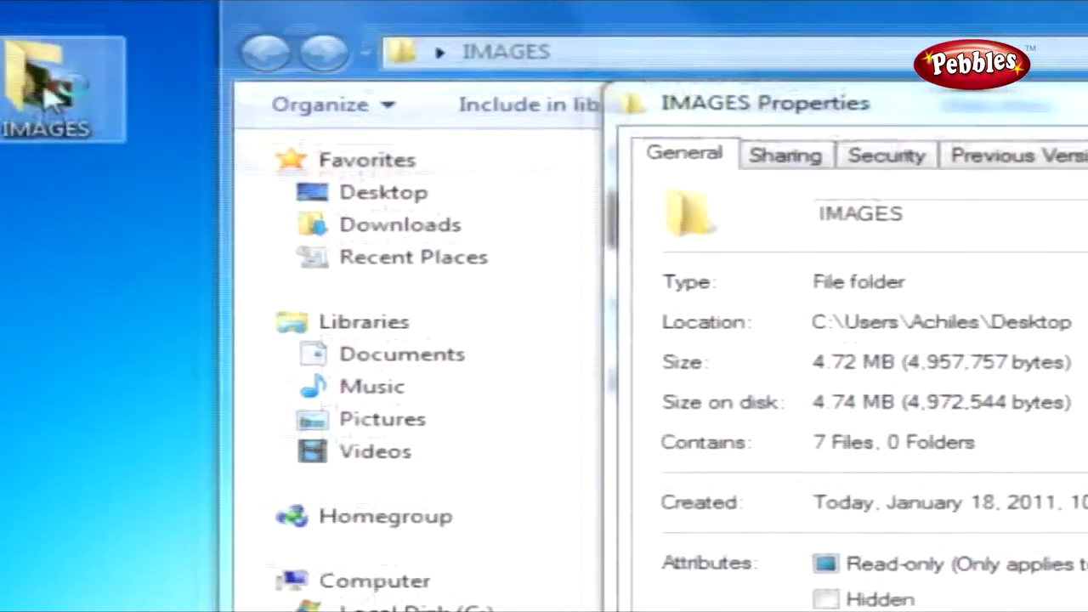
right_click(44, 97)
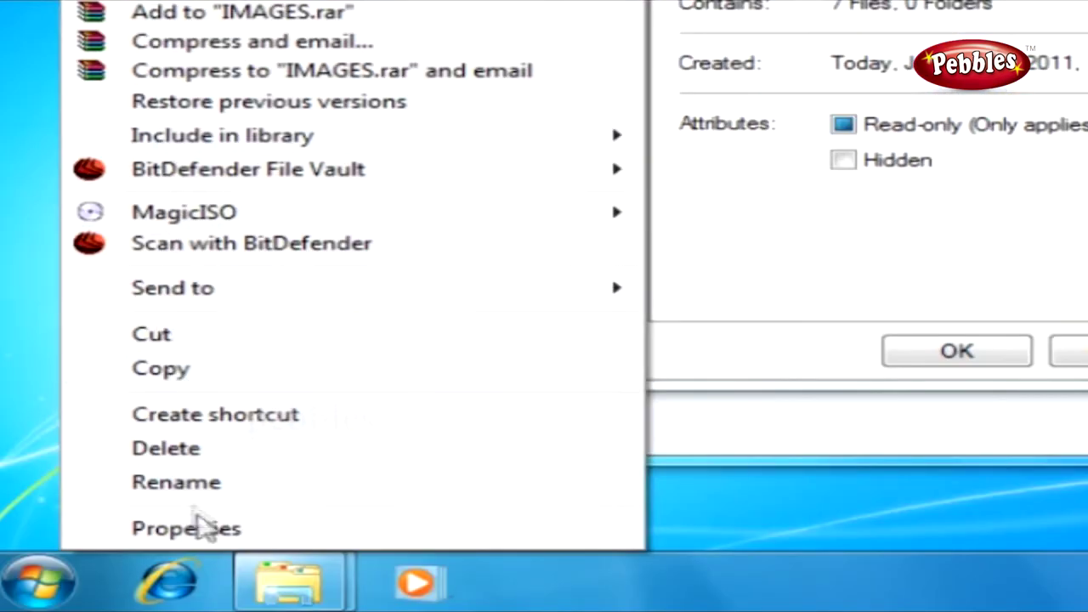
left_click(205, 528)
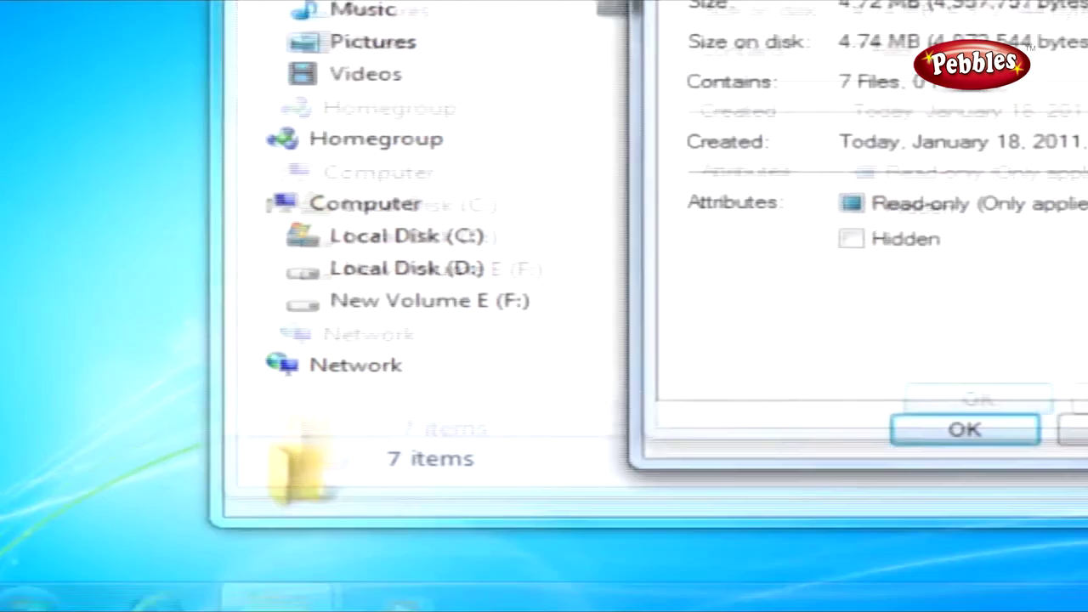
key("Return")
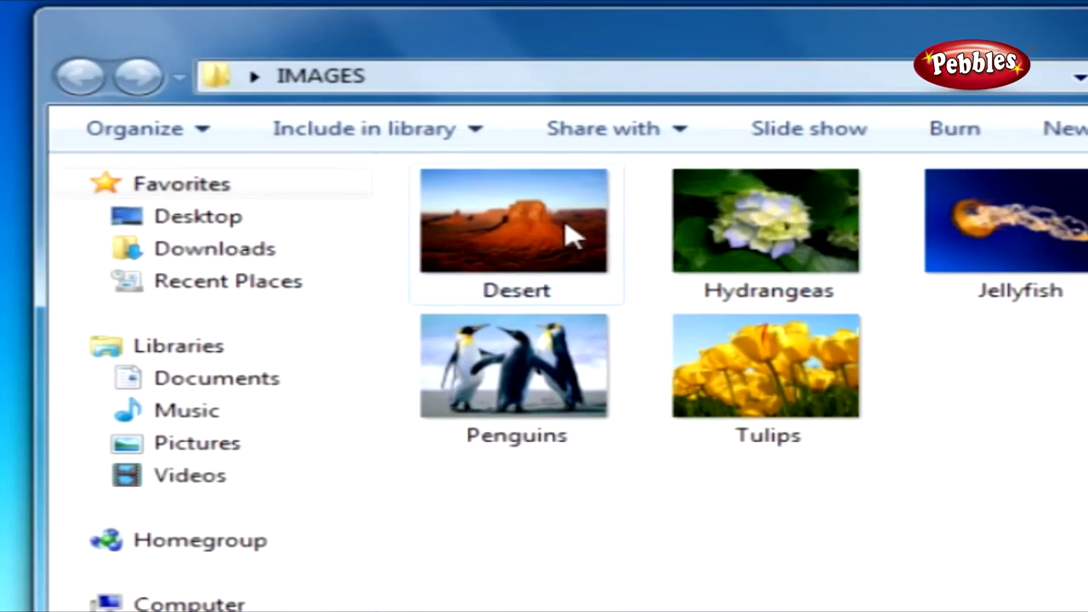
Examine the Desert picture's name, file type and opening program in its properties, close its Windows Photo Viewer window, and return to the properties
left_click(568, 236)
right_click(568, 236)
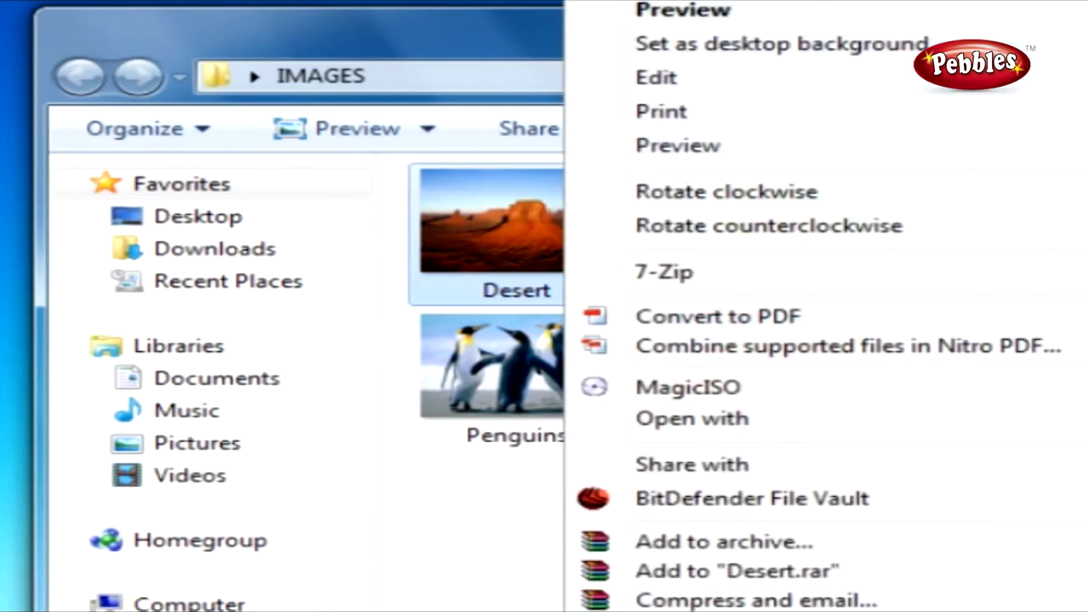
key("r")
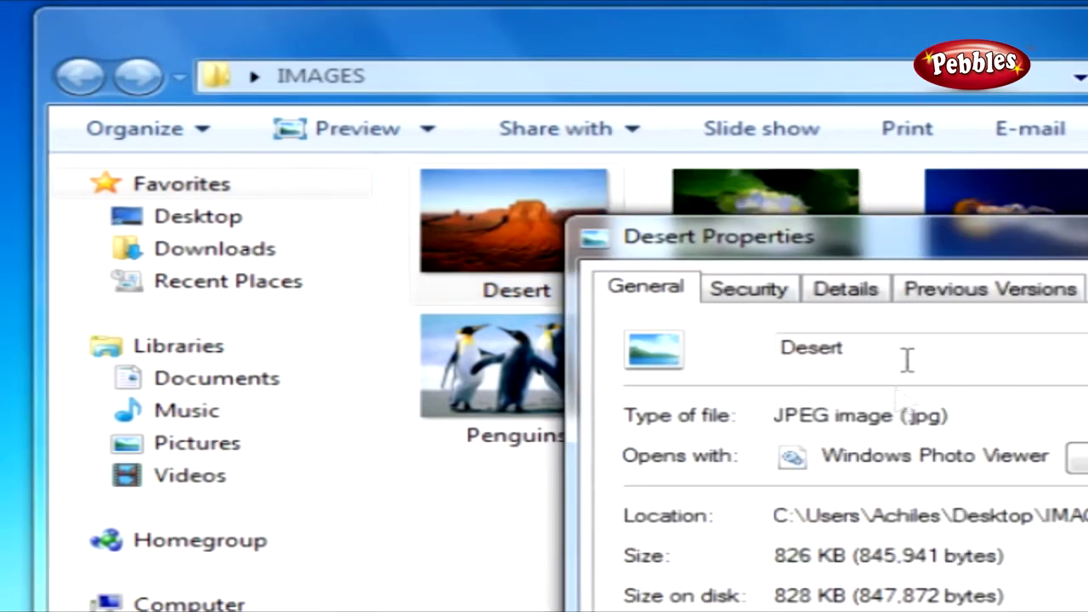
left_click_drag(920, 262, 931, 225)
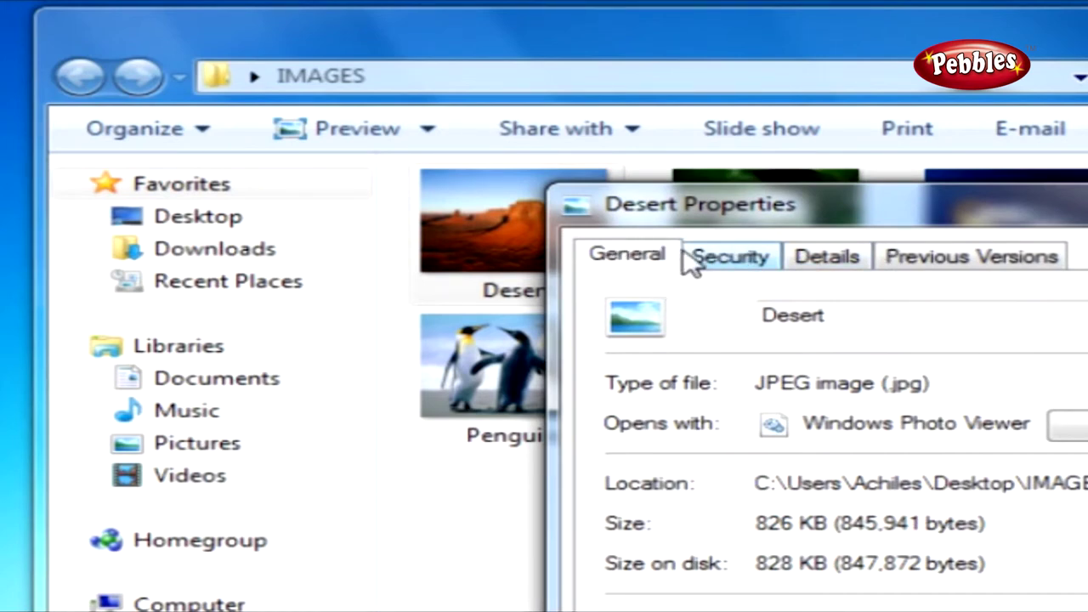
double_click(825, 315)
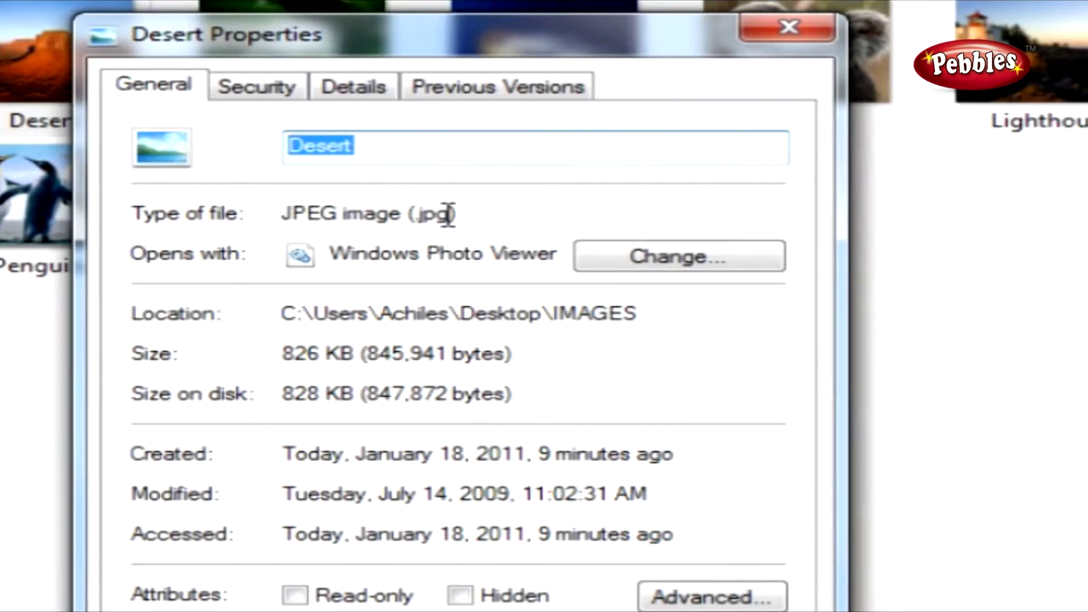
left_click_drag(330, 253, 561, 254)
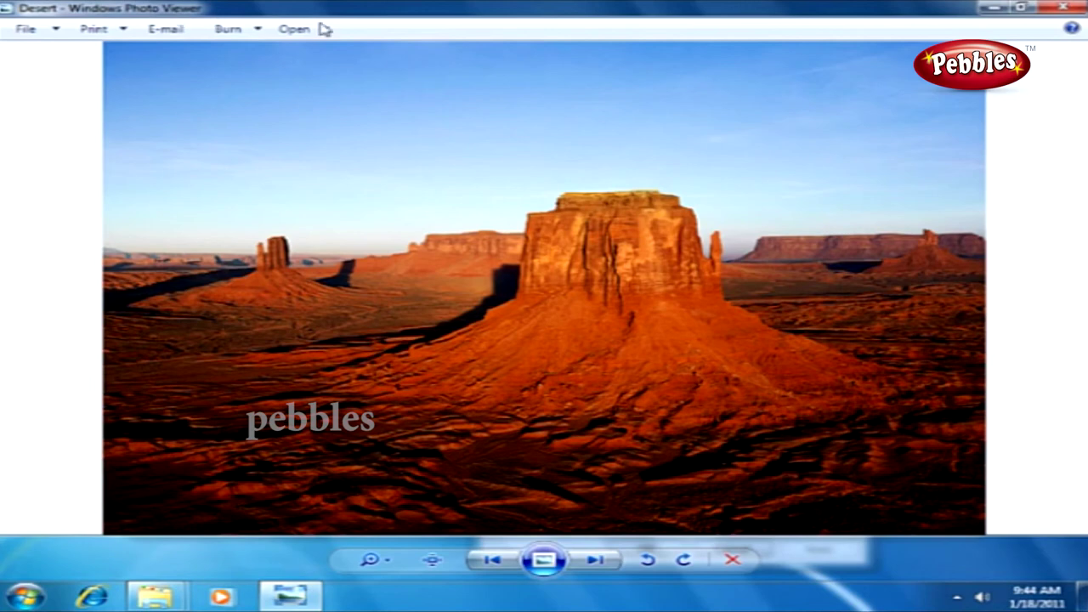
left_click(1062, 8)
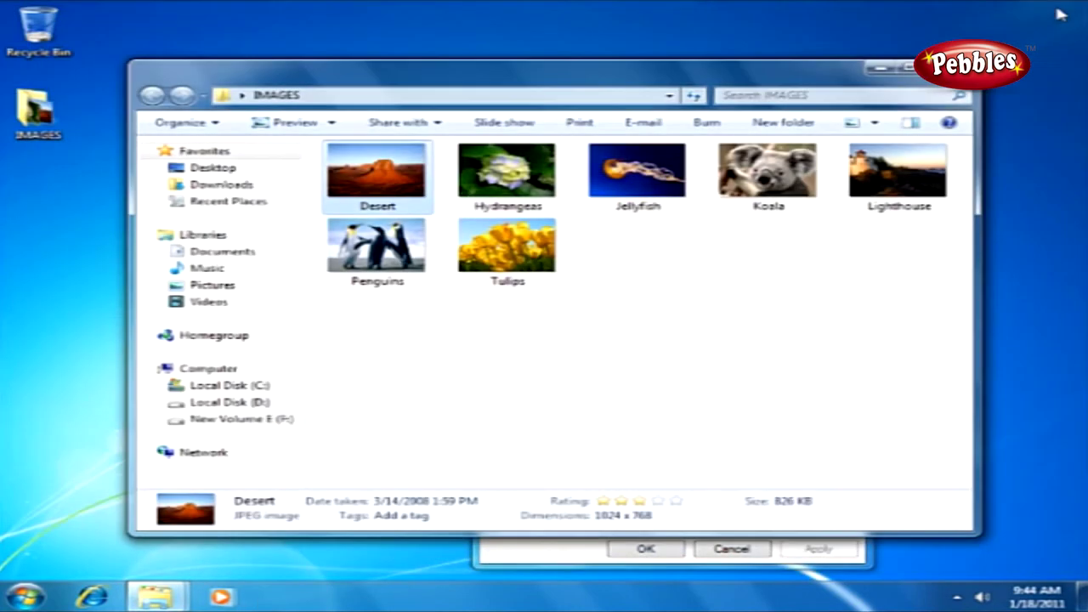
left_click(554, 561)
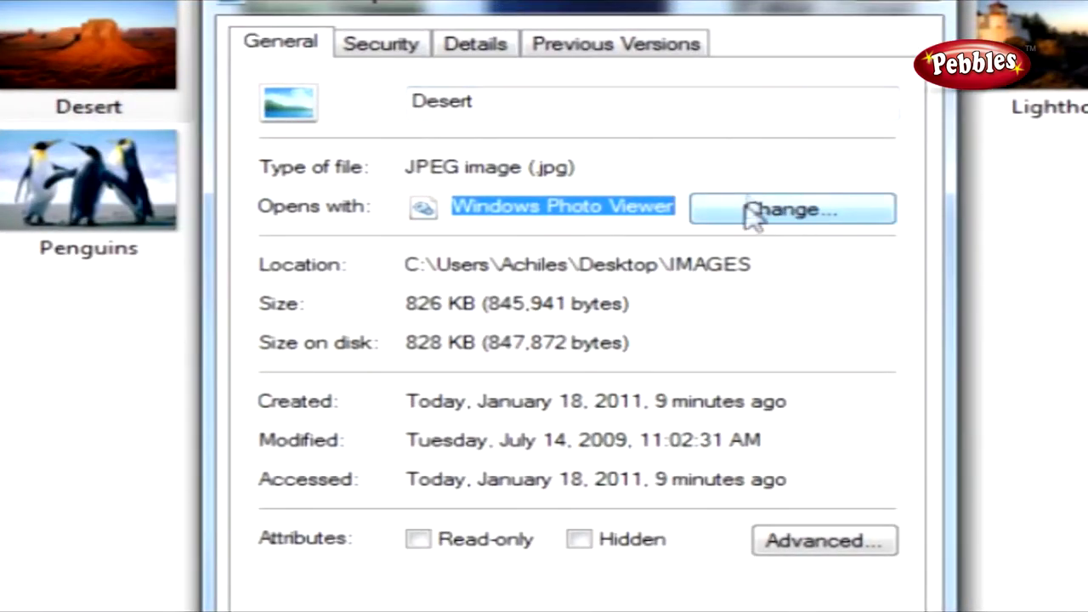
Open the choice of programs for the Desert picture, browse the Program Files folder, and return to the recommended programs
left_click(727, 211)
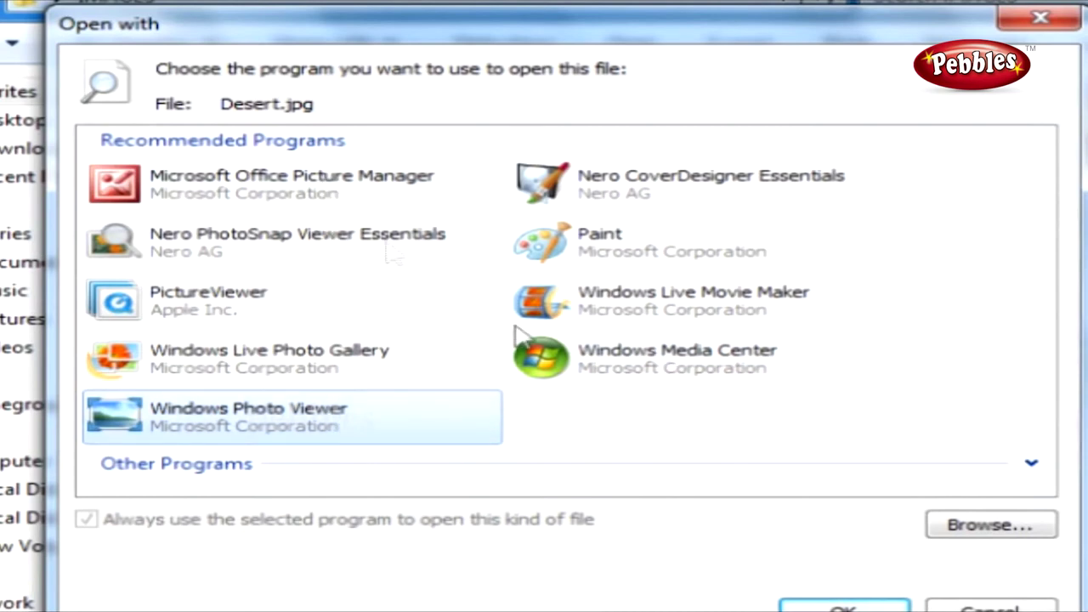
left_click(950, 523)
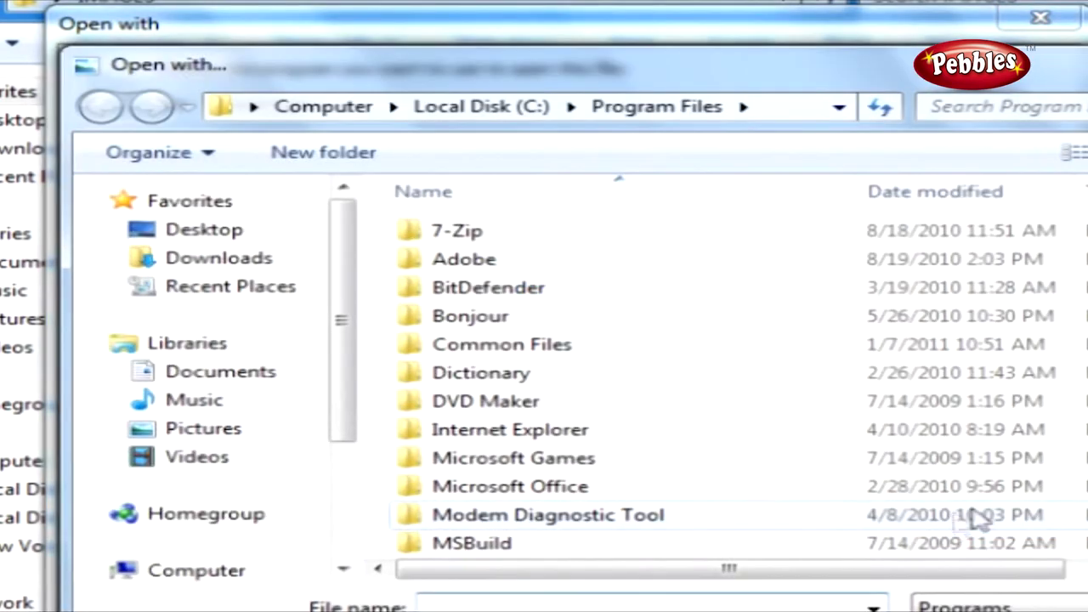
scroll(850, 319, "down", 2)
scroll(850, 318, "up", 2)
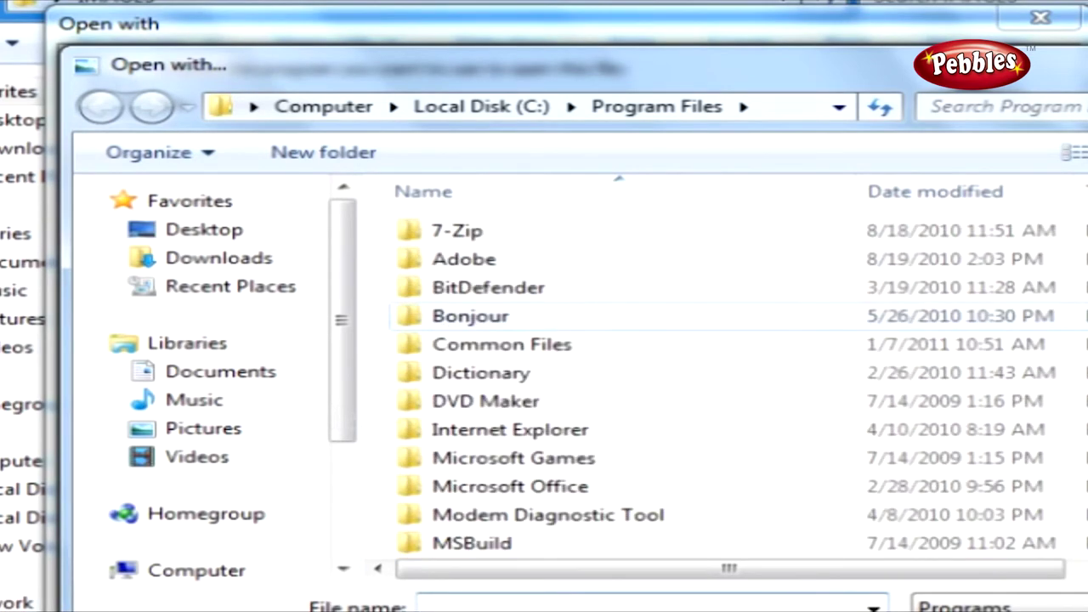
key("Escape")
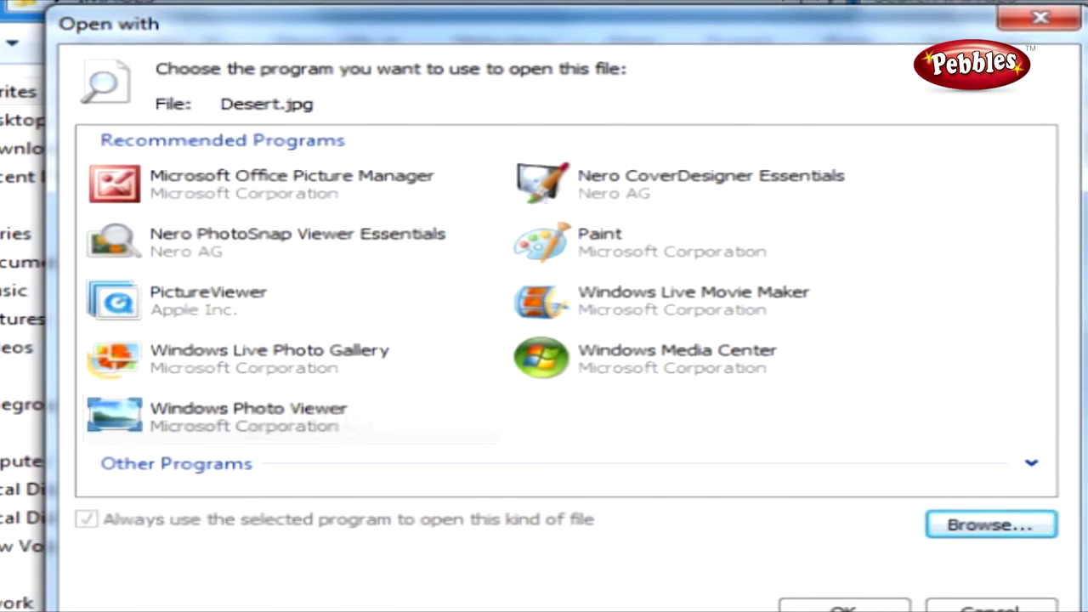
Set Paint as the program that opens the Desert picture and apply the change
left_click(650, 249)
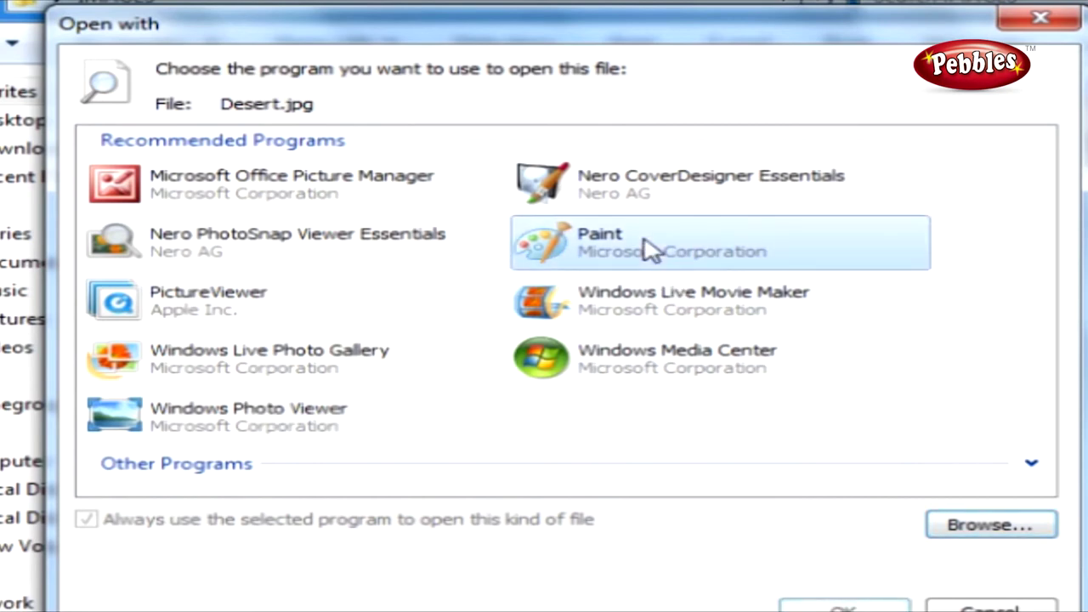
left_click(845, 605)
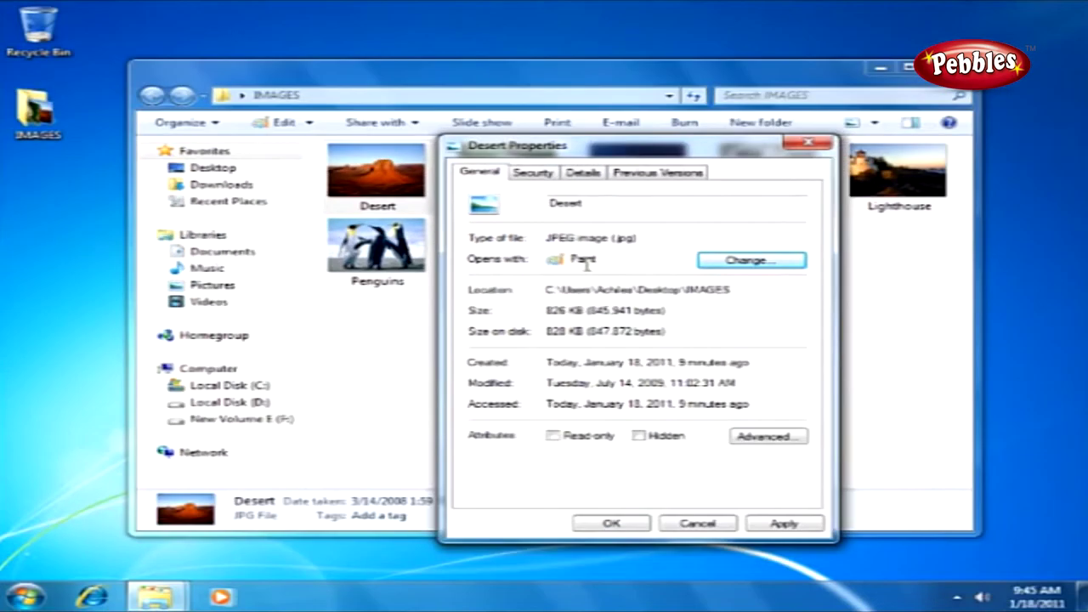
left_click(777, 524)
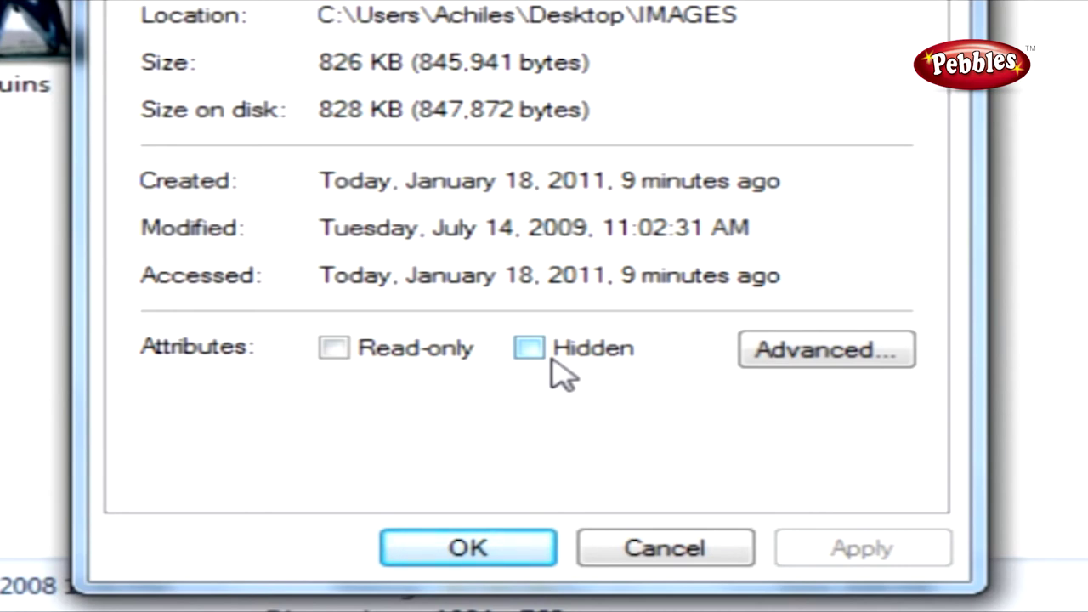
Give the Desert picture the Hidden attribute, apply the change, and move its properties window aside
left_click(528, 351)
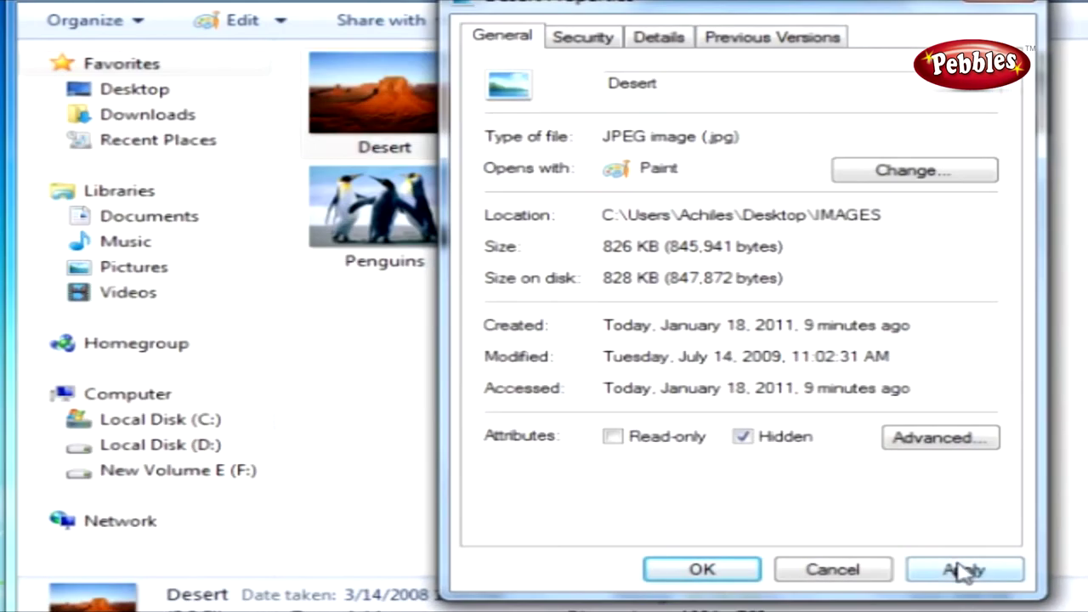
left_click(884, 555)
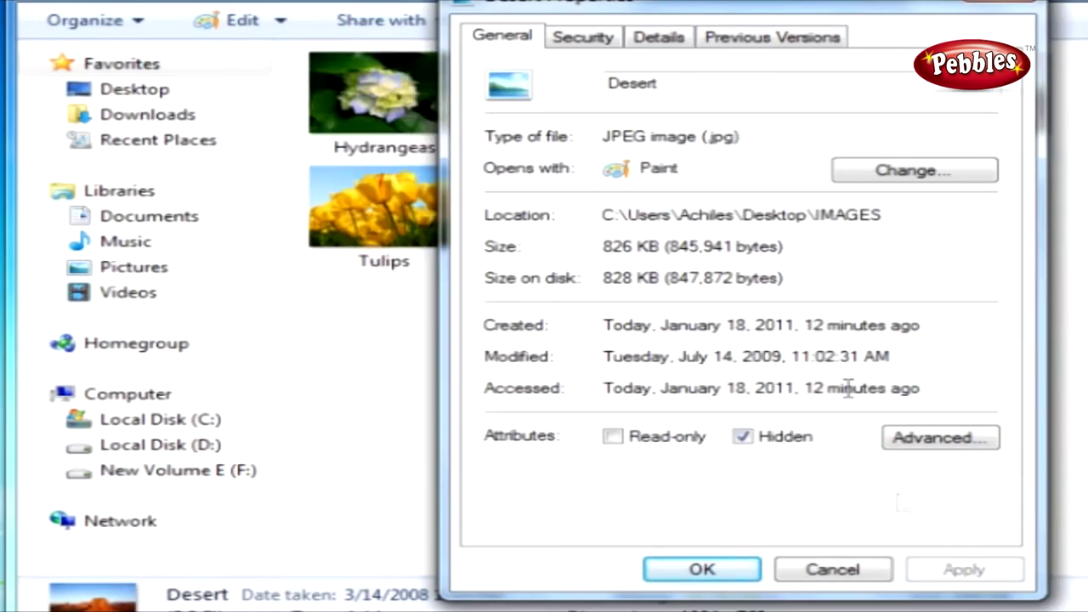
left_click_drag(724, 9, 870, 101)
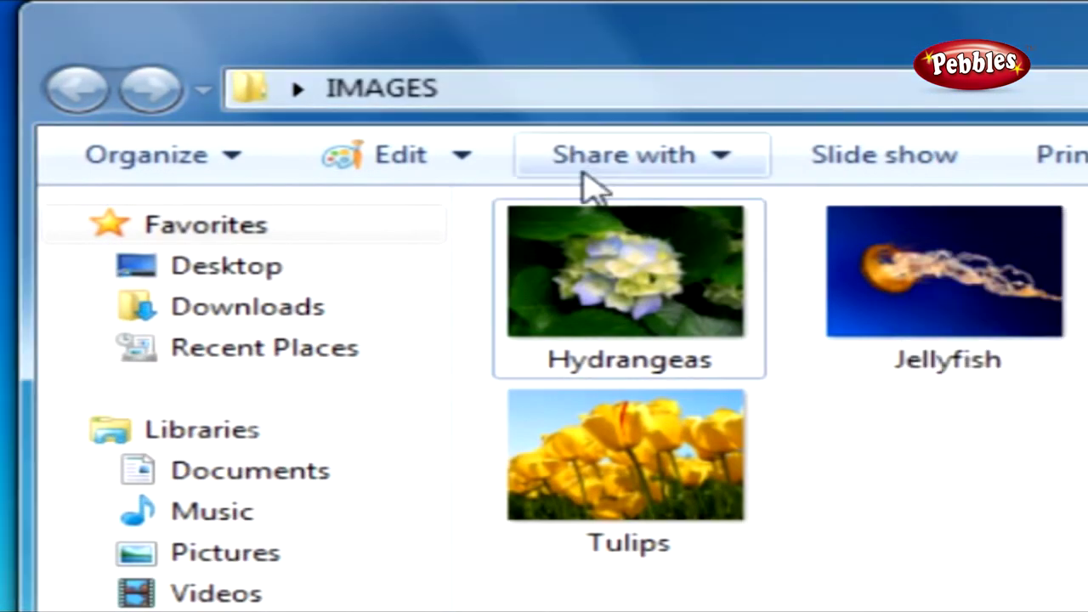
Set the folder options to show hidden files, folders, and drives, and accept the change
key("alt")
left_click(387, 148)
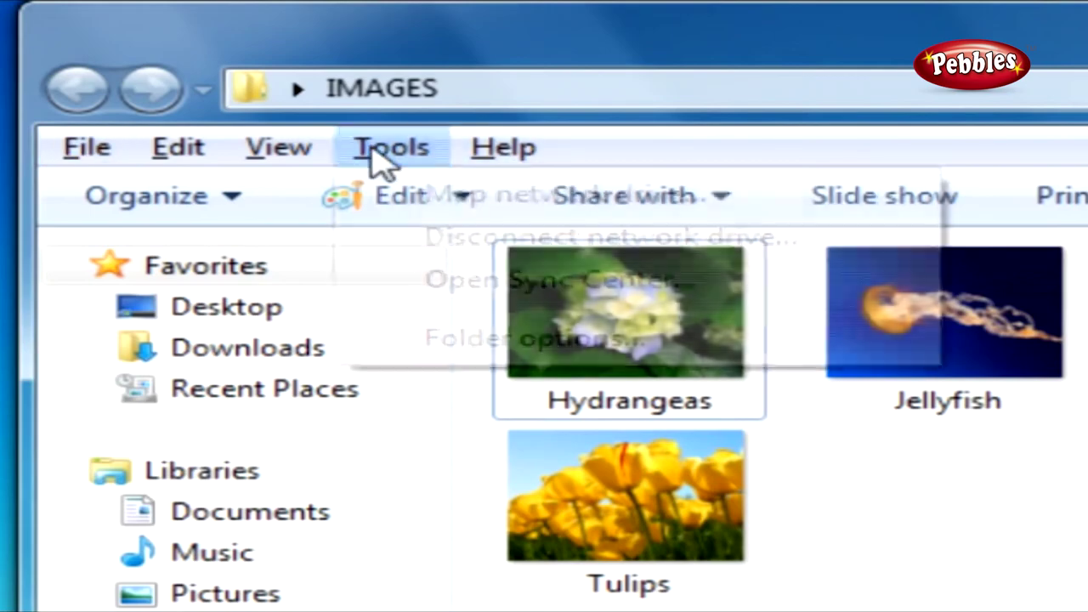
left_click(505, 340)
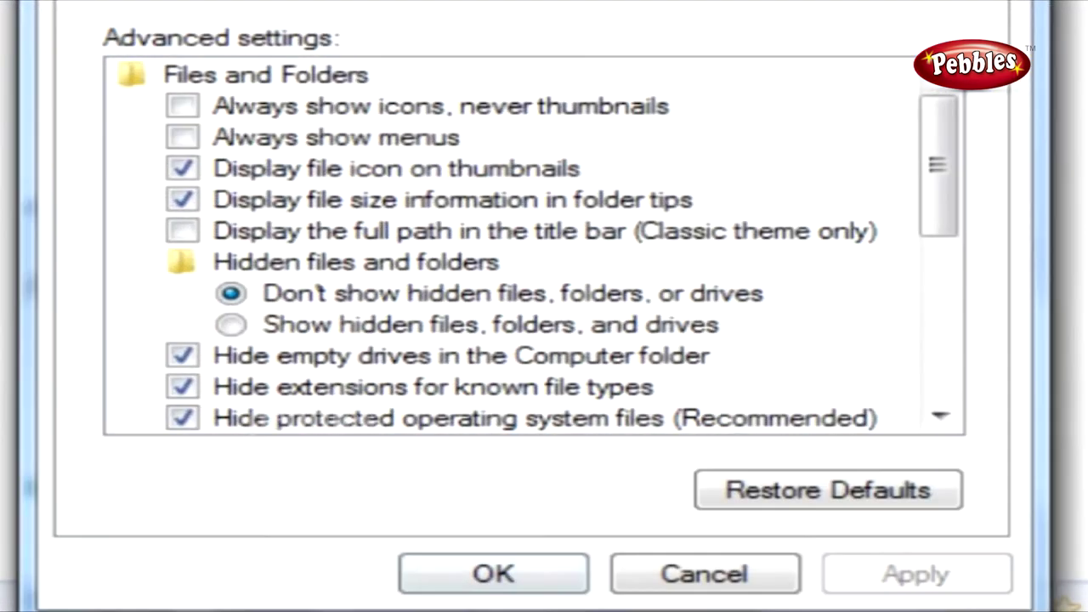
left_click_drag(923, 149, 934, 195)
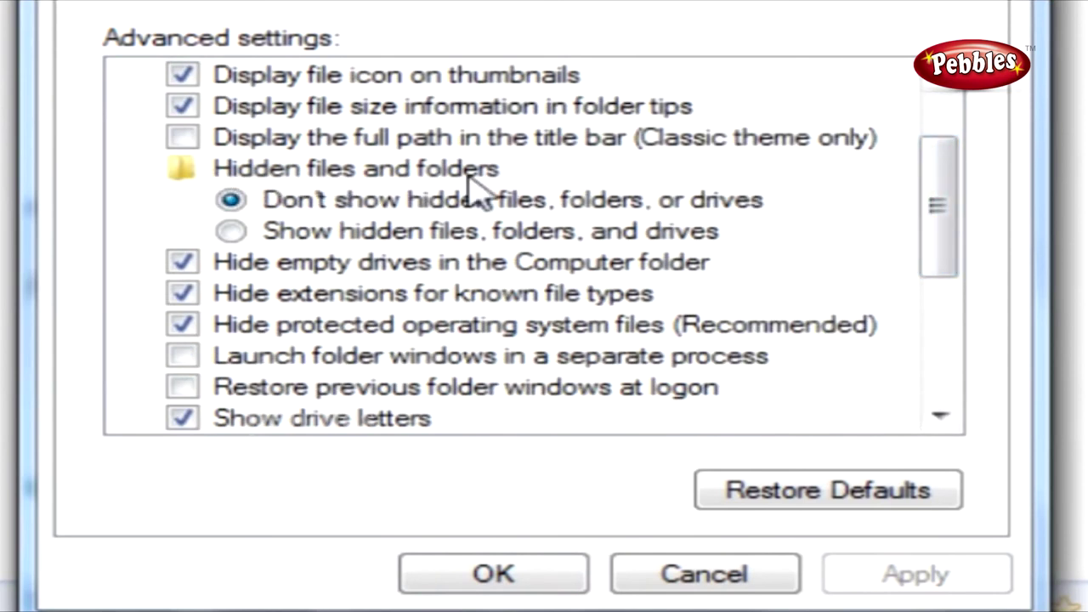
left_click(231, 231)
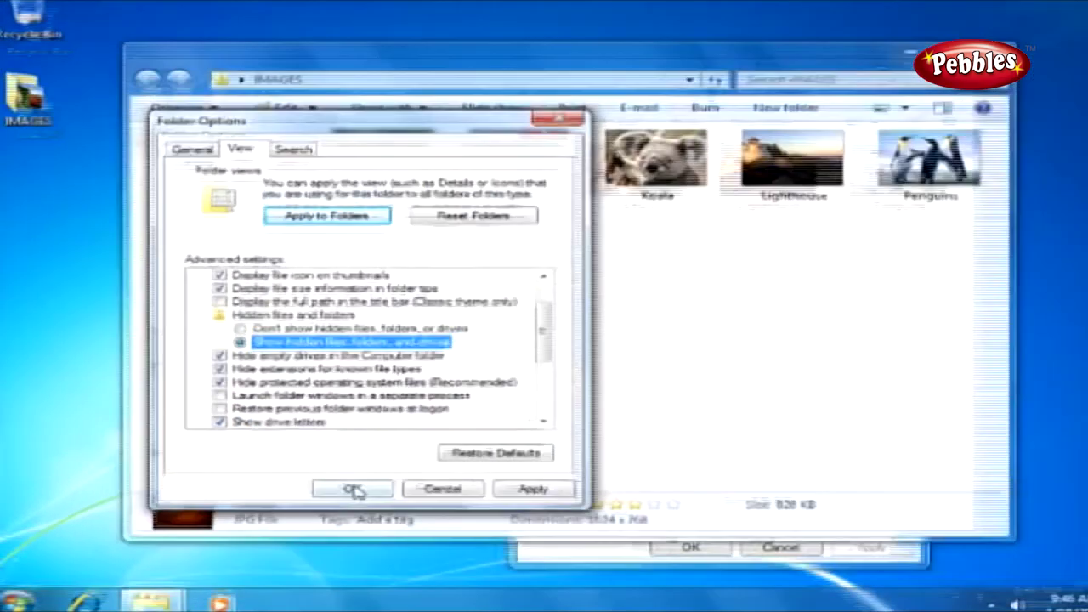
left_click(493, 574)
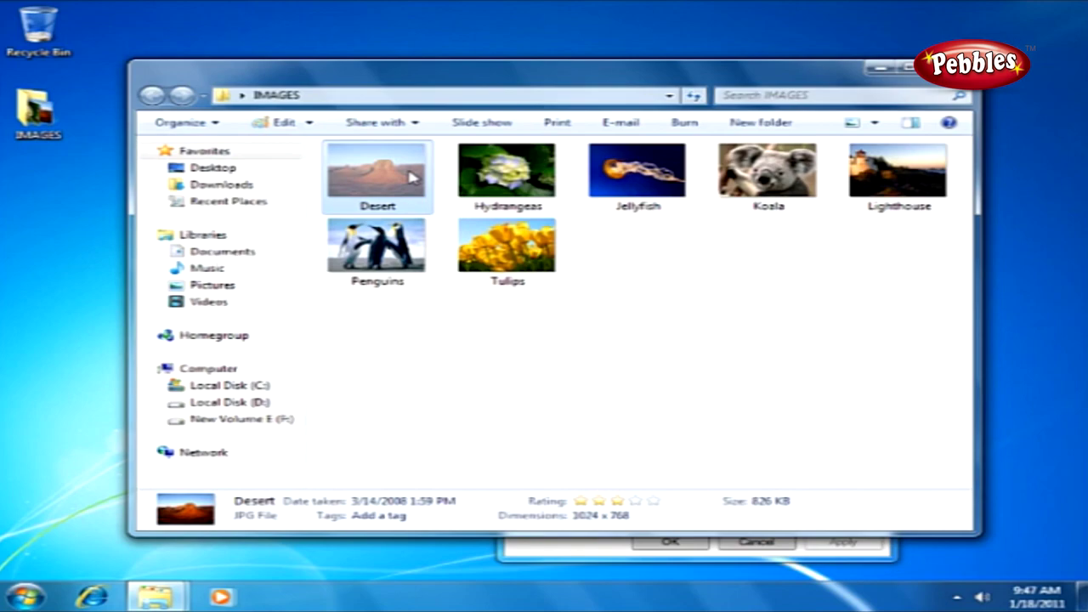
Remove the Hidden attribute from the Desert picture through its properties and apply the change
right_click(414, 176)
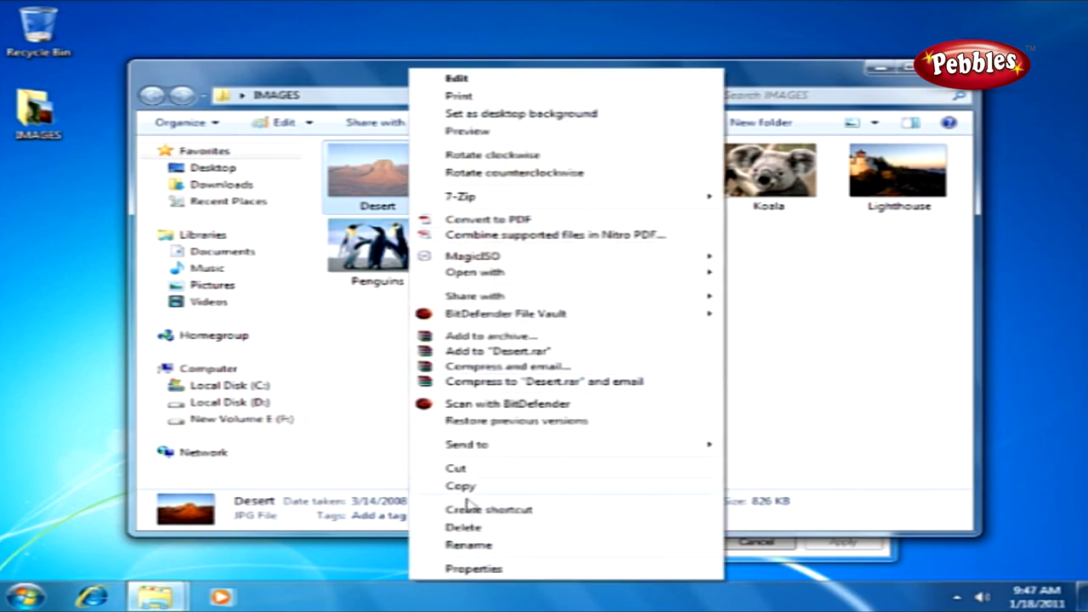
left_click(491, 568)
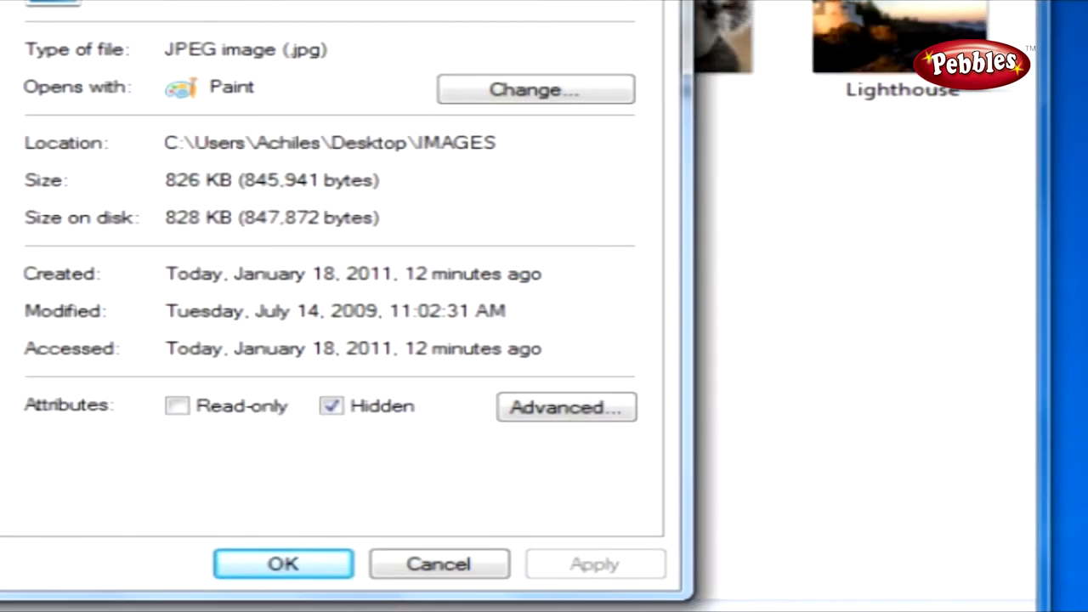
left_click(333, 407)
left_click(614, 582)
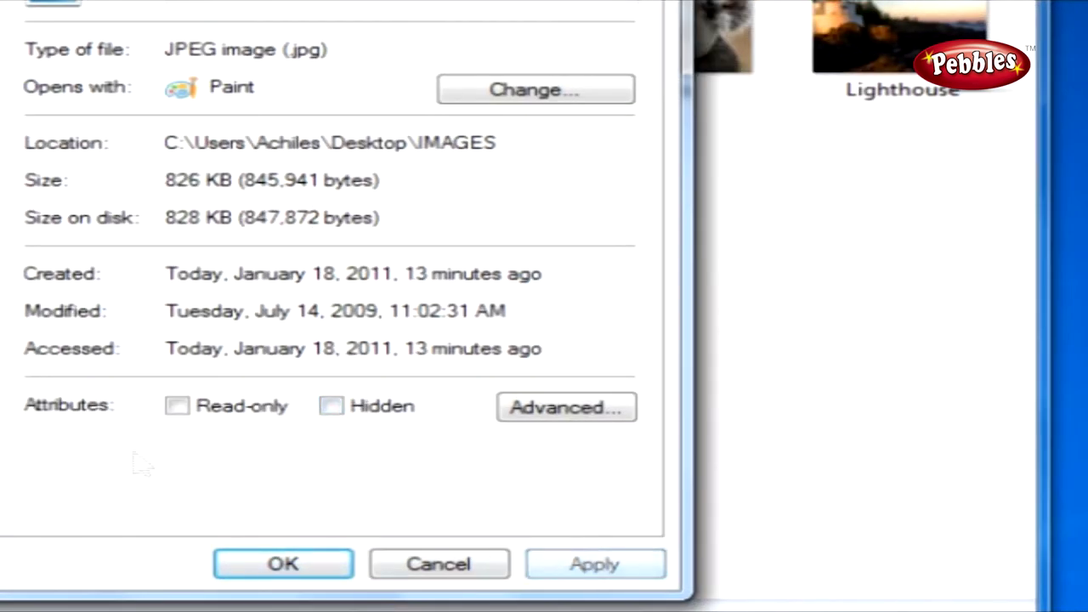